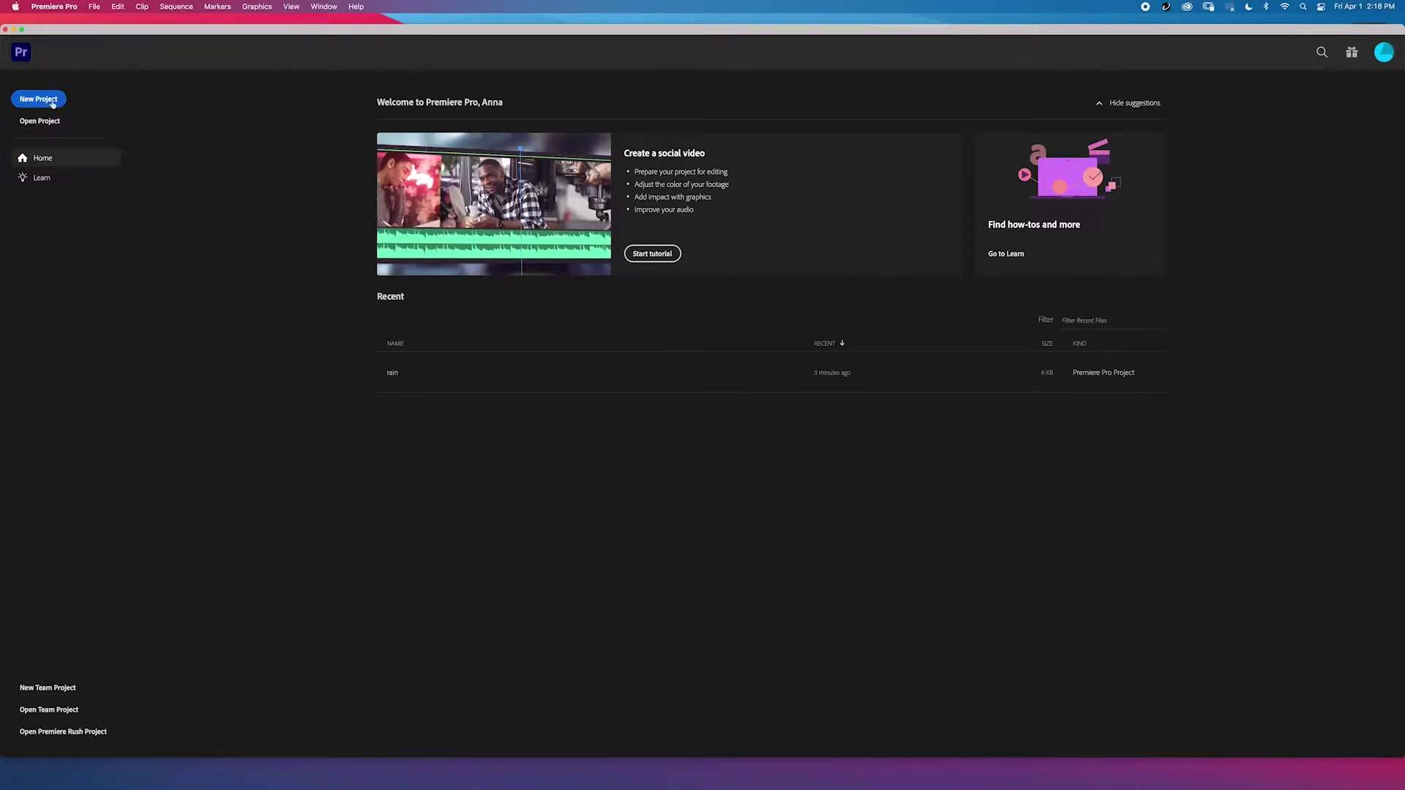
Create a new project named Nature in the default location with the default settings.
click(48, 101)
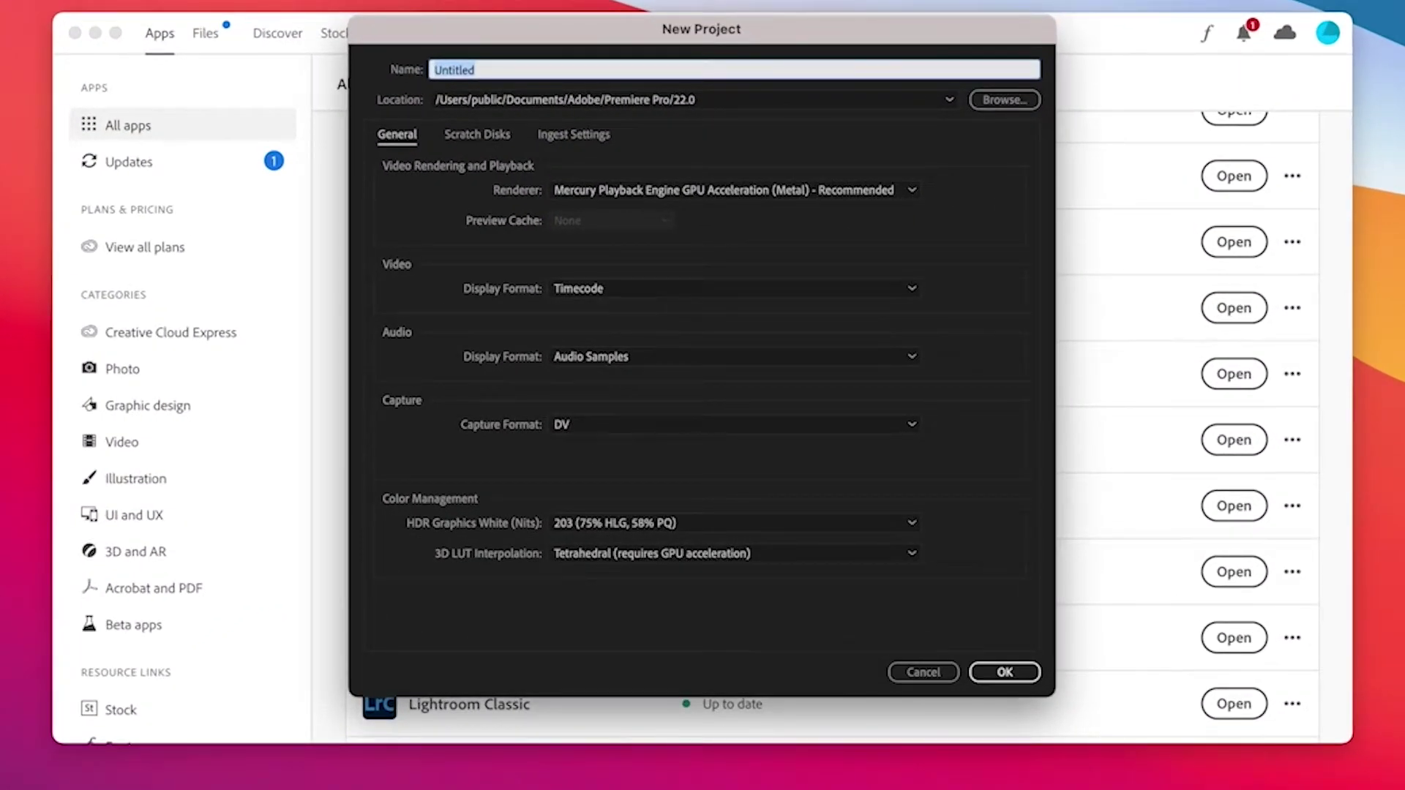
text(Nature)
click(1000, 102)
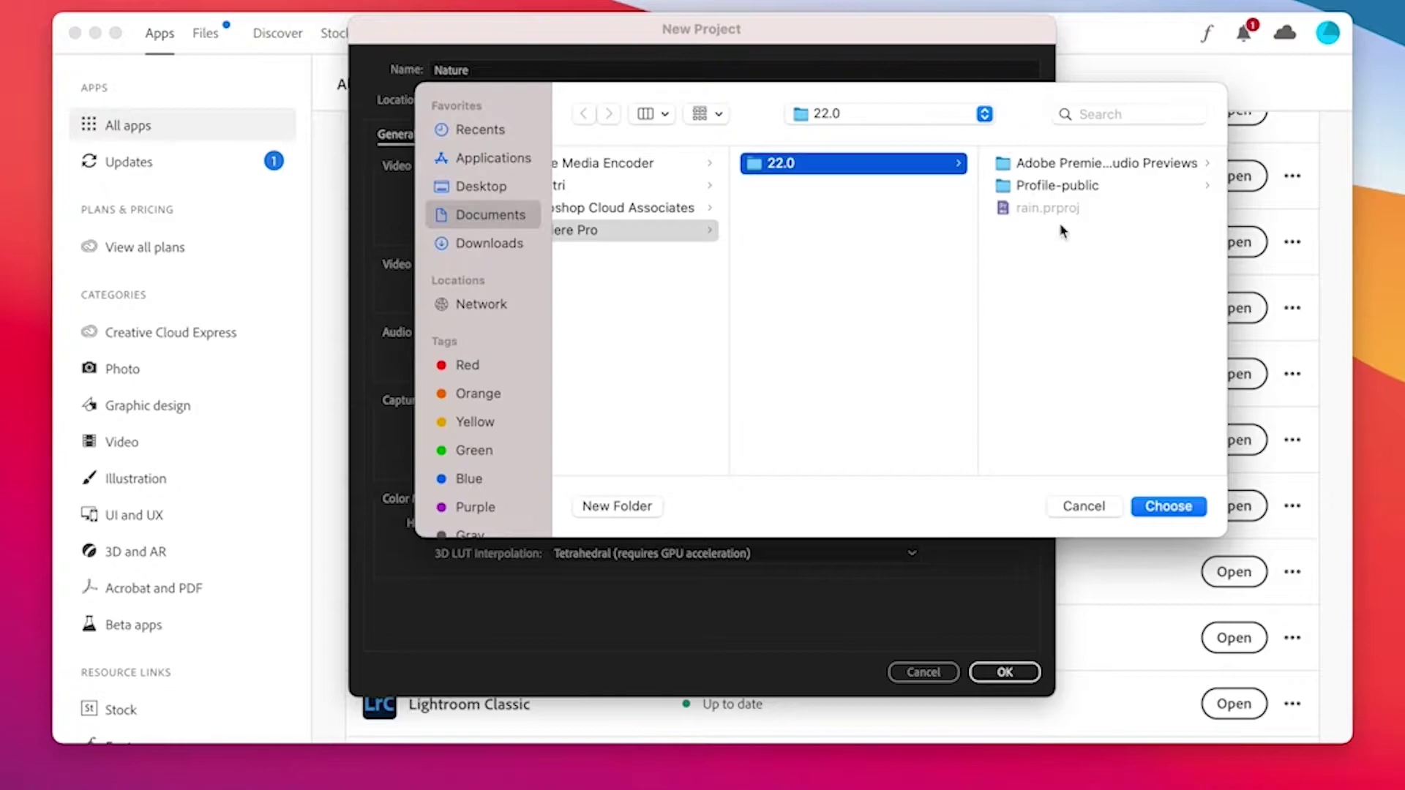
click(1087, 509)
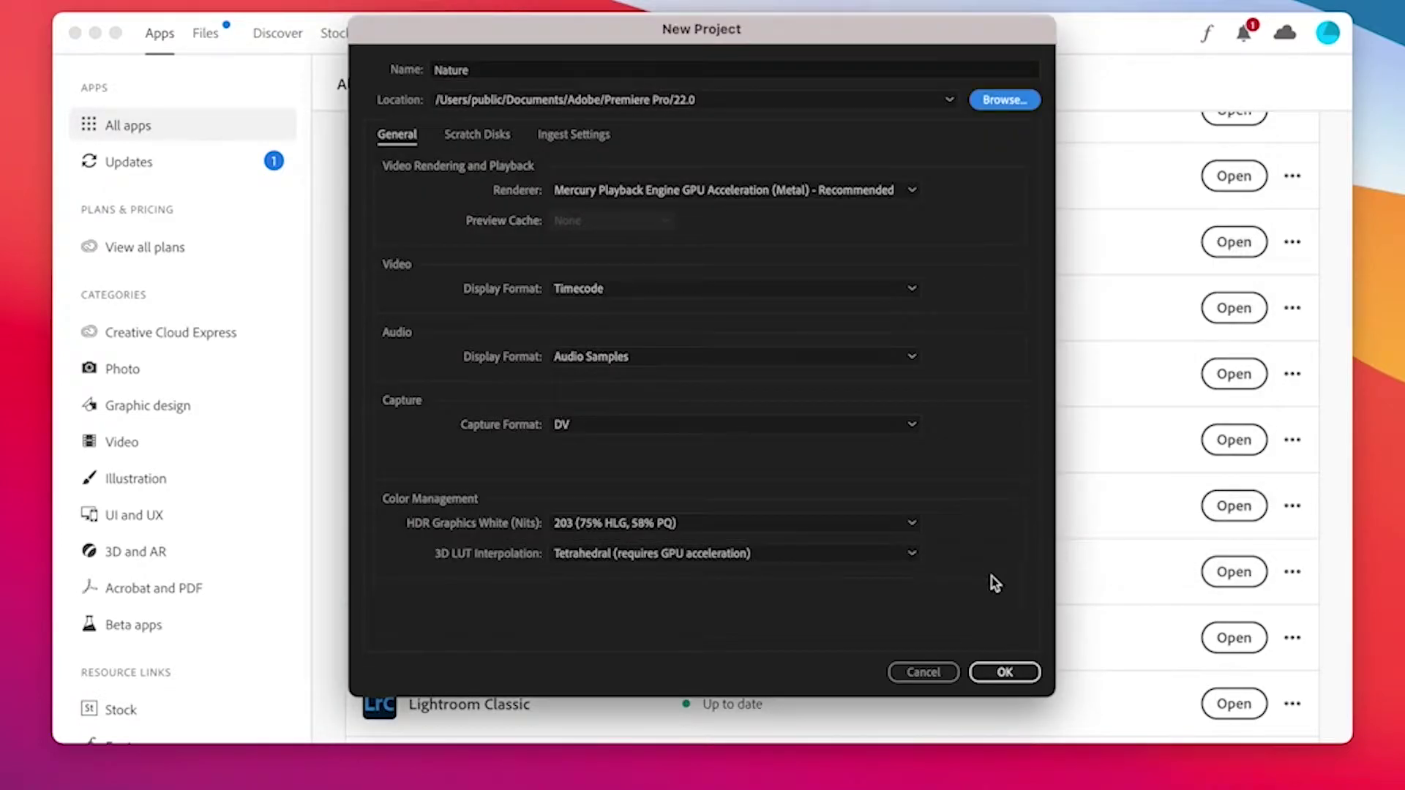
click(1005, 677)
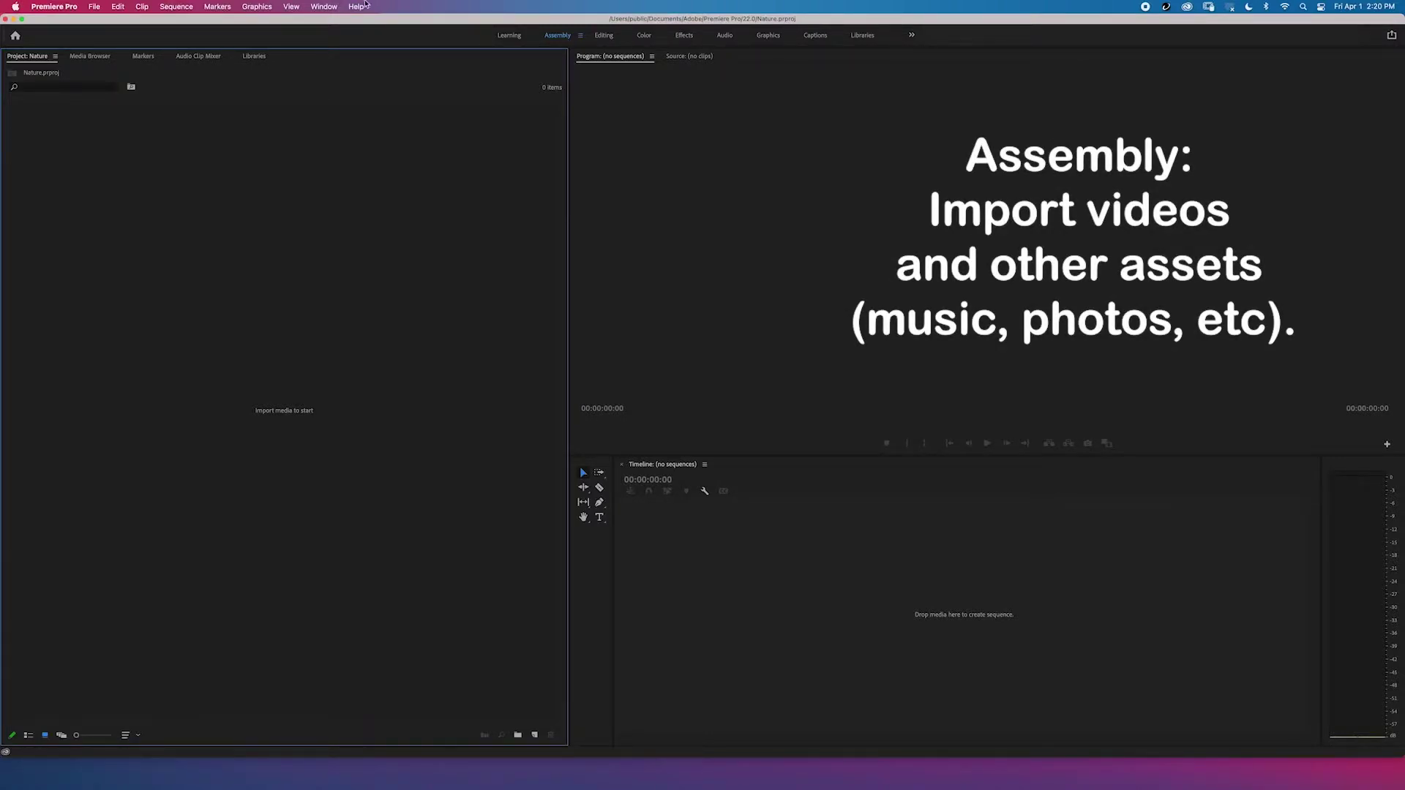
Browse the media on the local drive to the public user's Downloads folder.
click(94, 58)
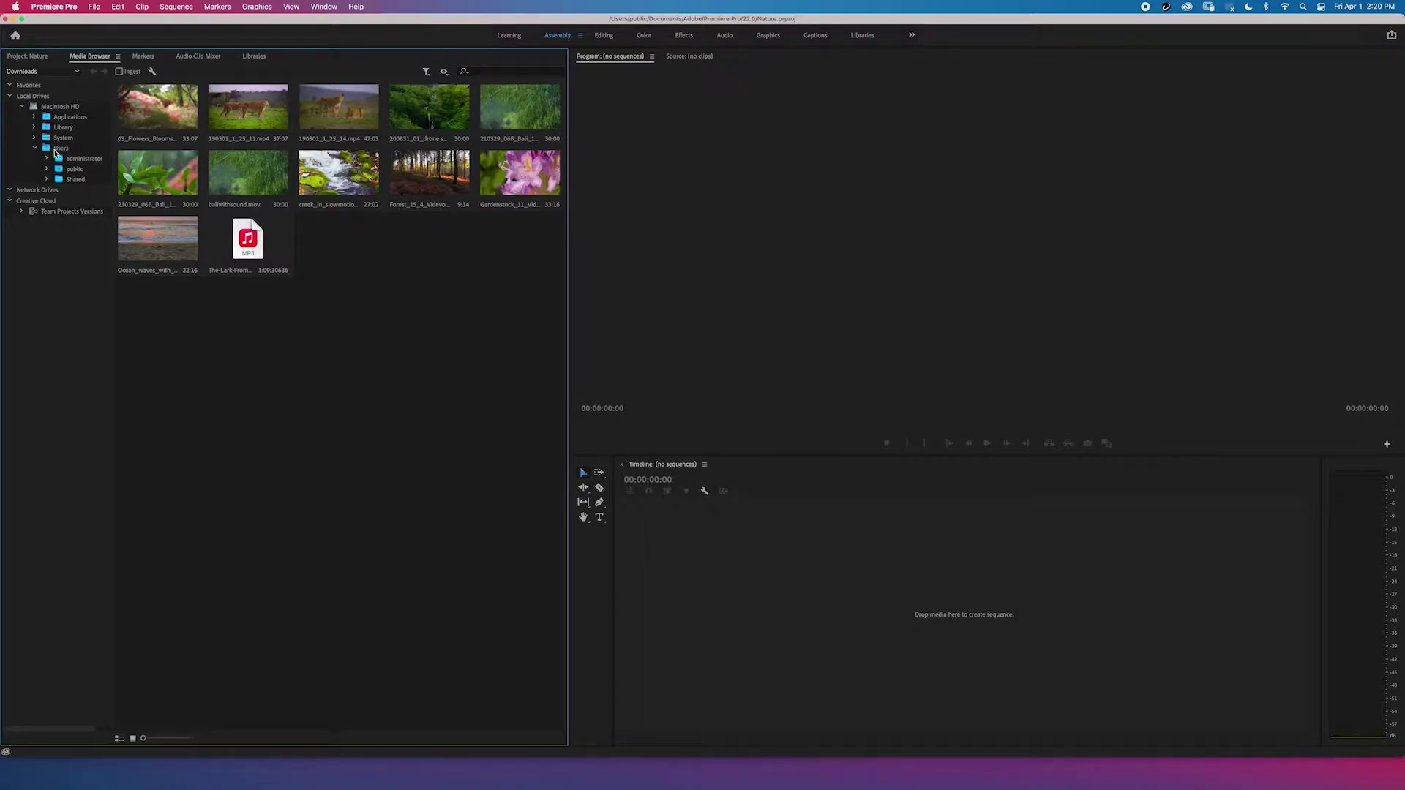
click(48, 171)
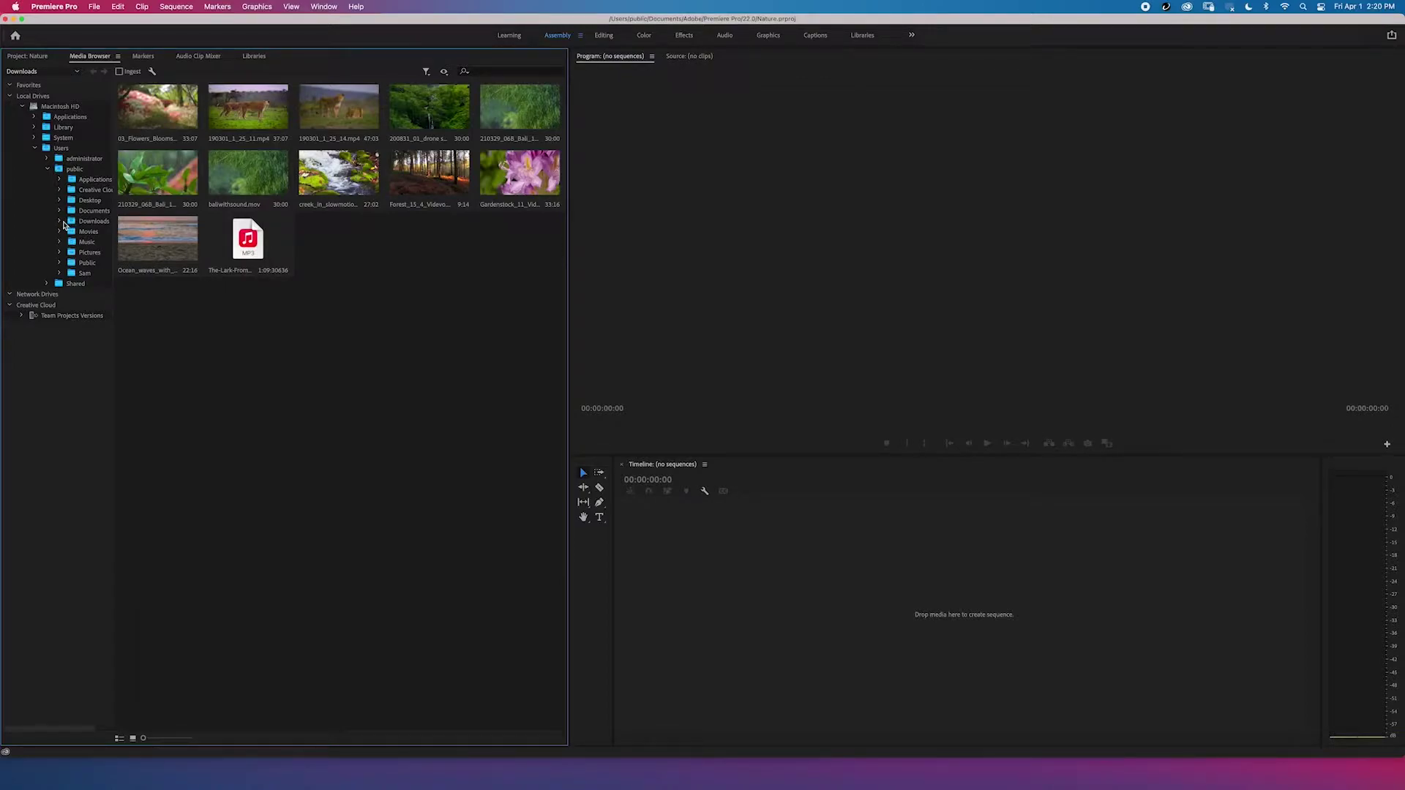
click(61, 221)
click(82, 223)
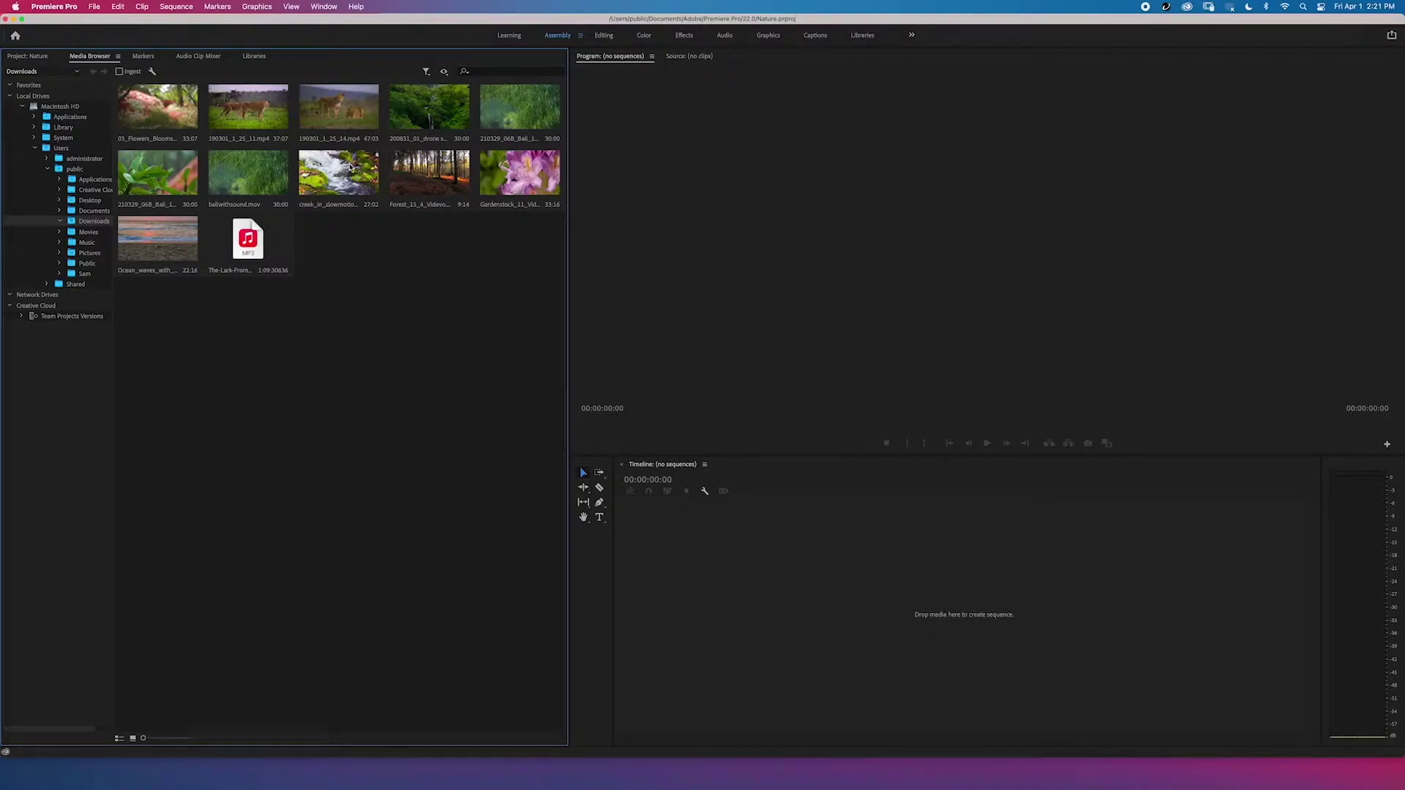
Preview the creek slow-motion clip by playing and scrubbing through it, and open baliwithsound.mov in the source monitor.
double_click(350, 168)
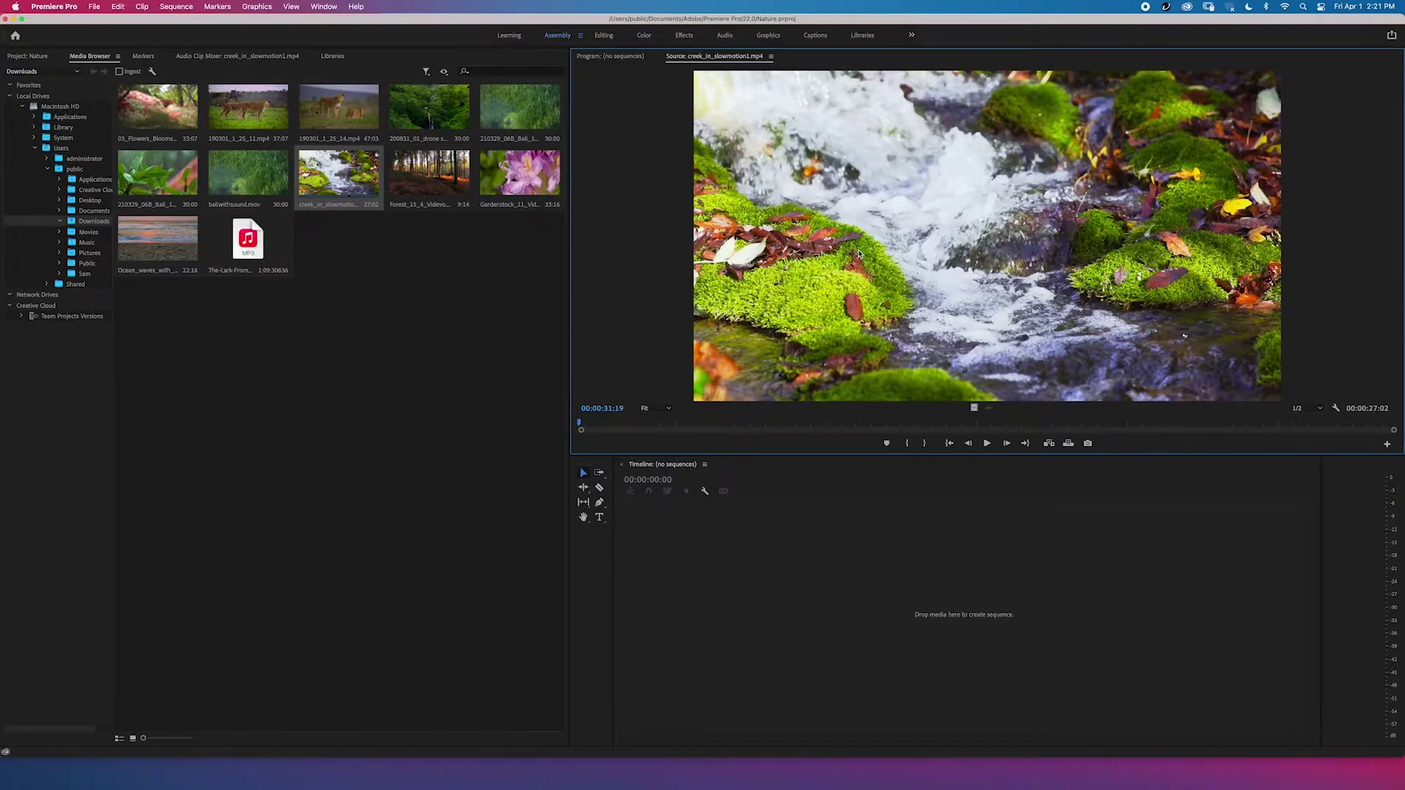
key(space)
drag(636, 426, 1226, 424)
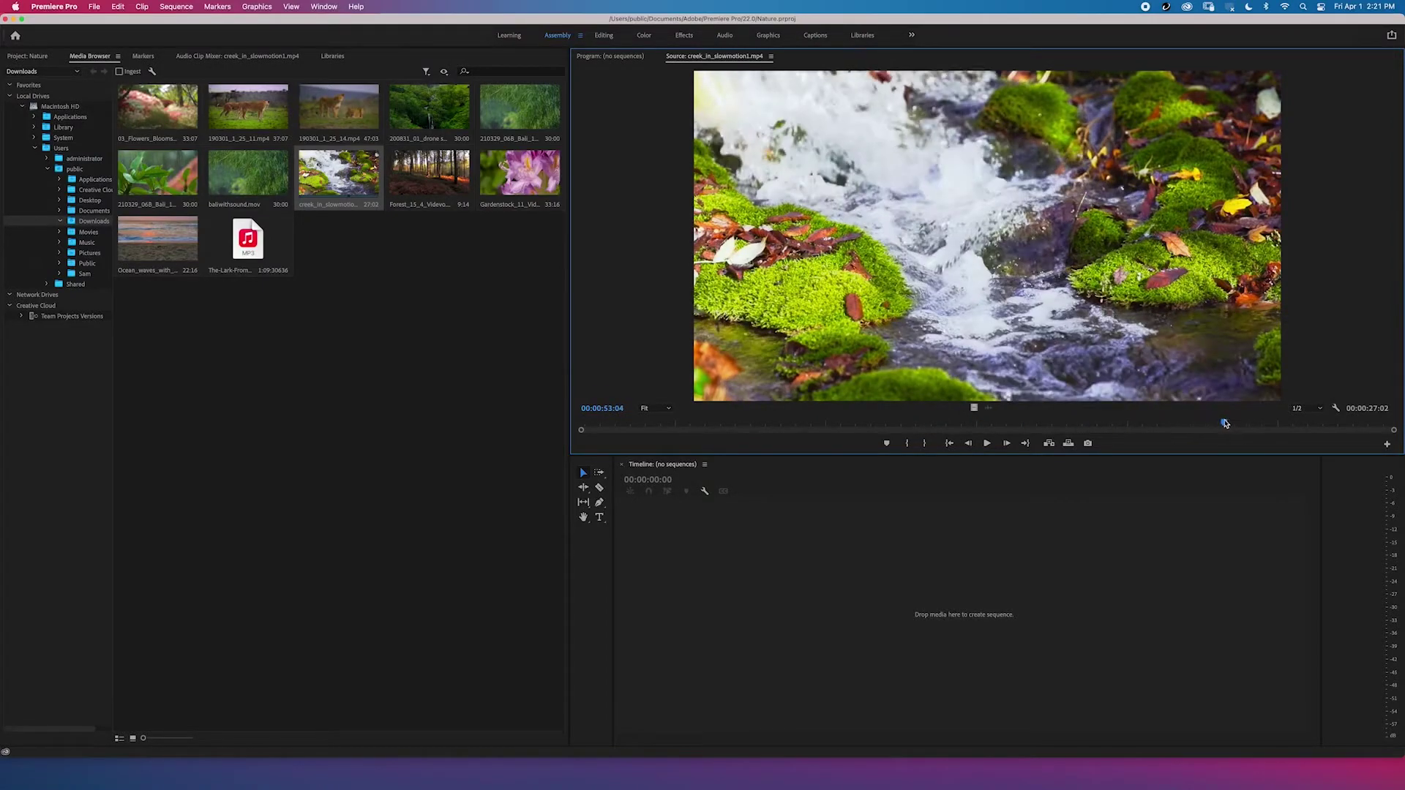
click(270, 171)
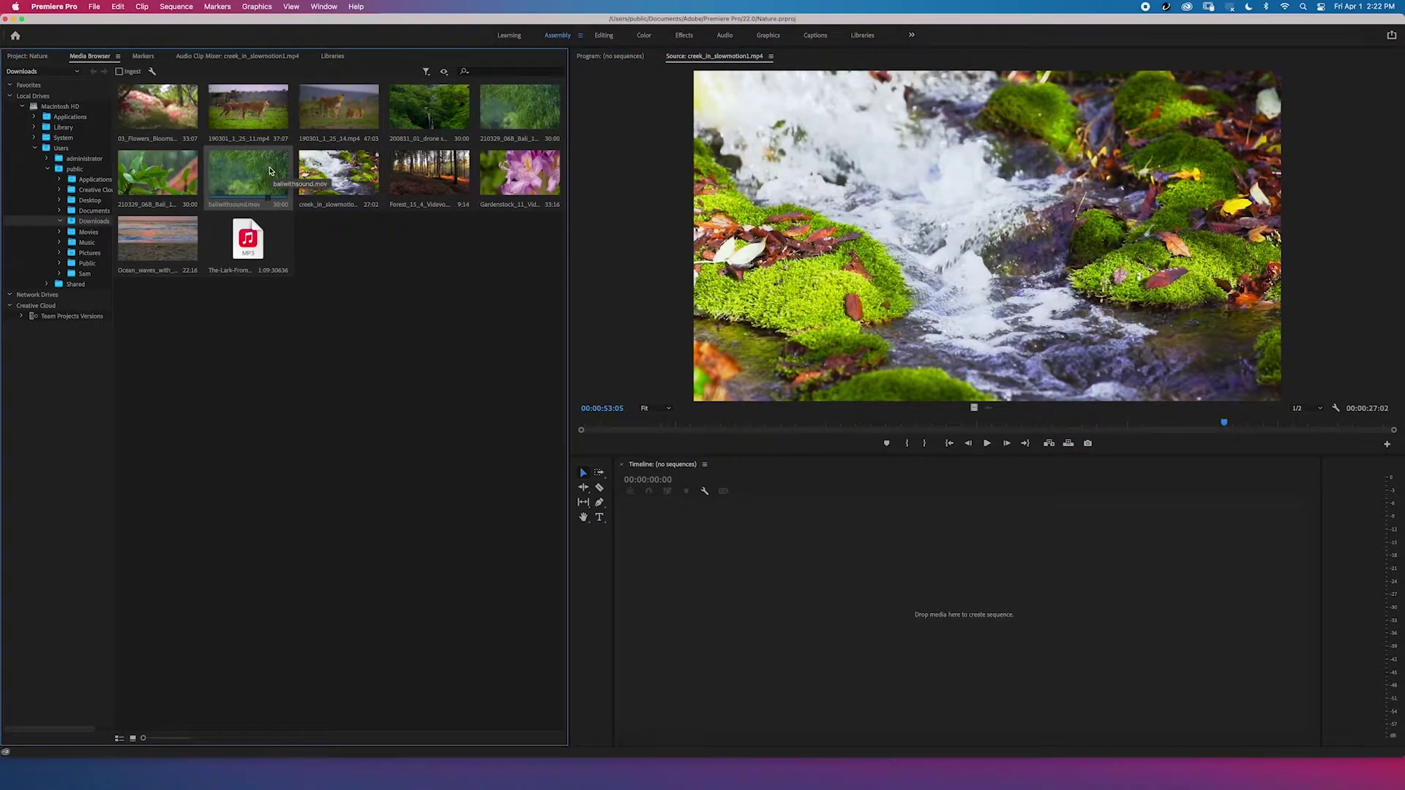
double_click(270, 171)
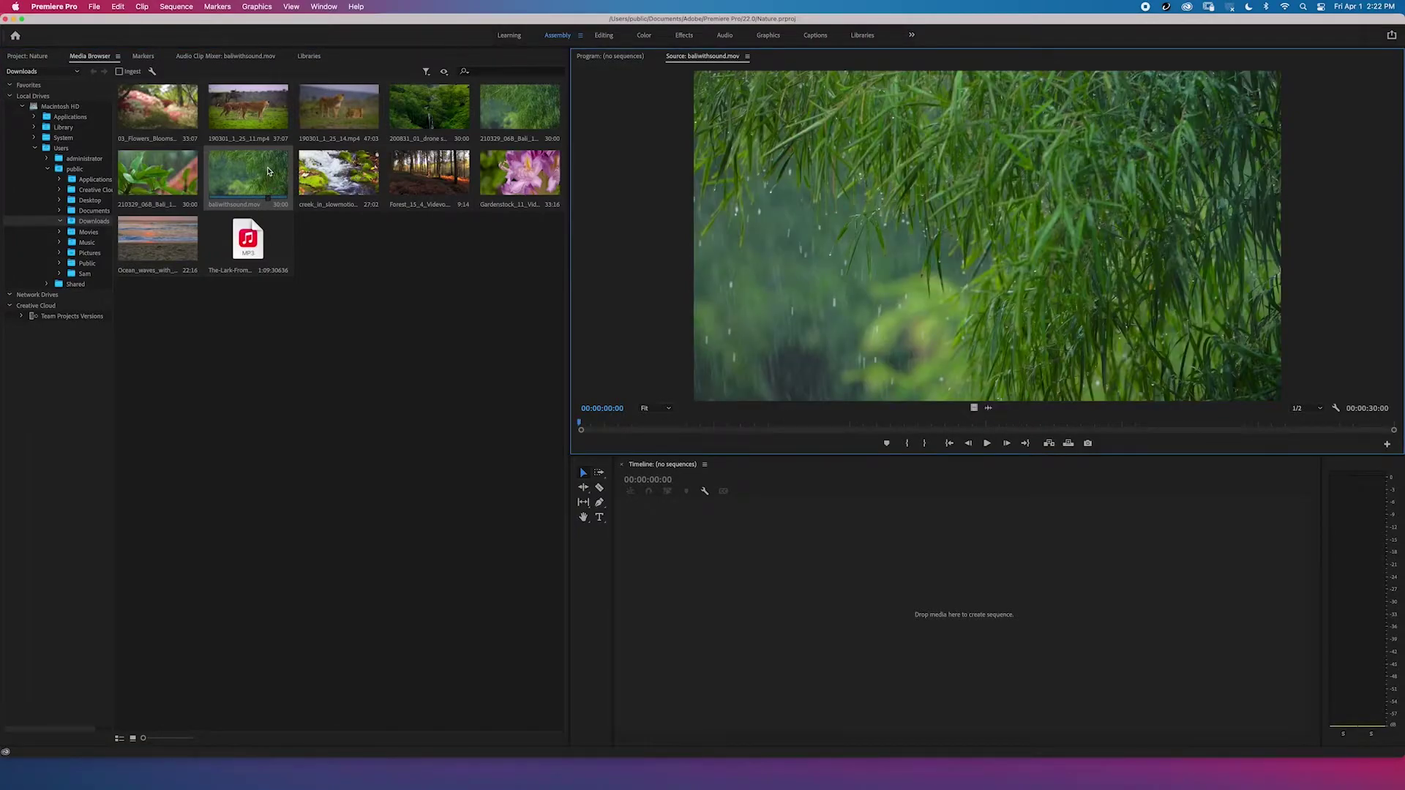
click(490, 259)
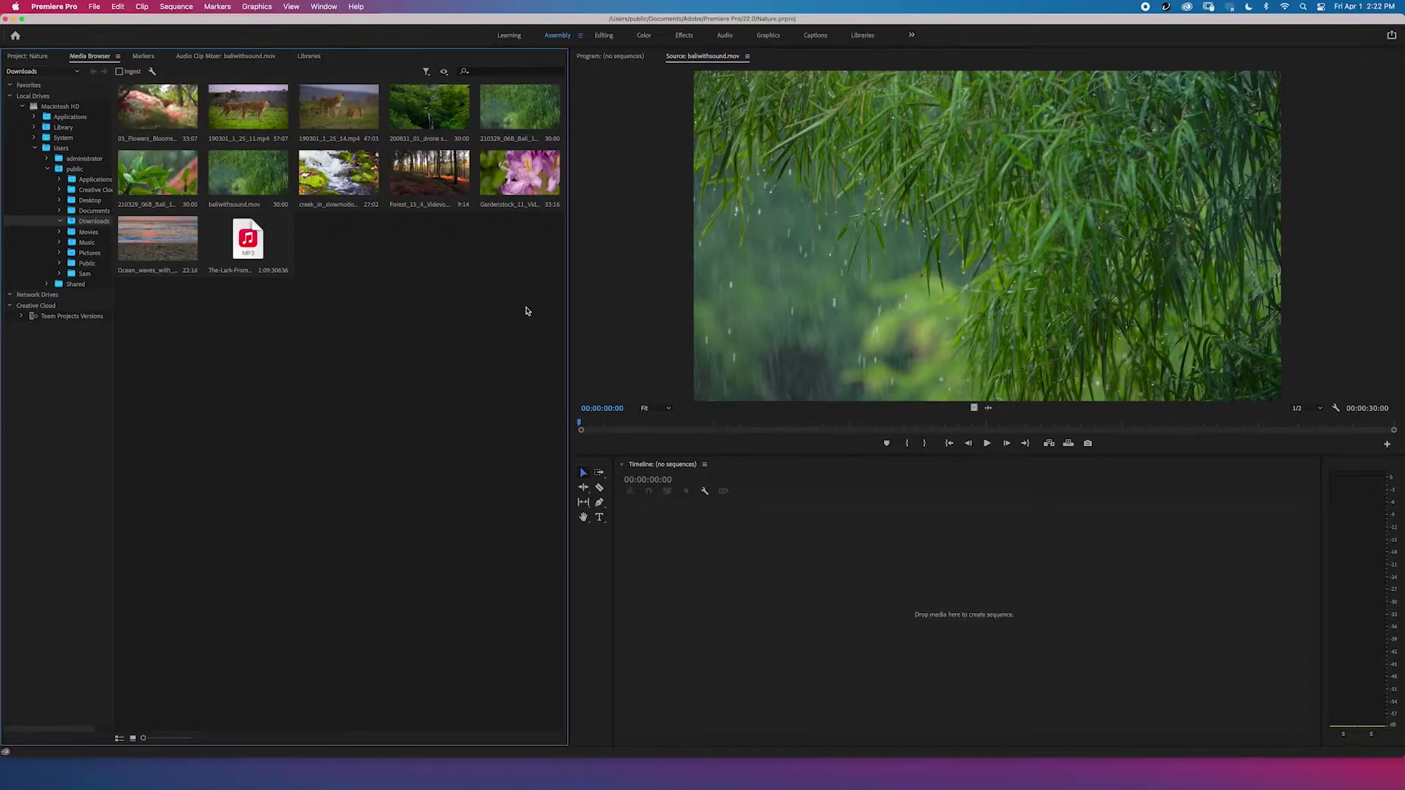
drag(526, 300, 164, 101)
click(426, 295)
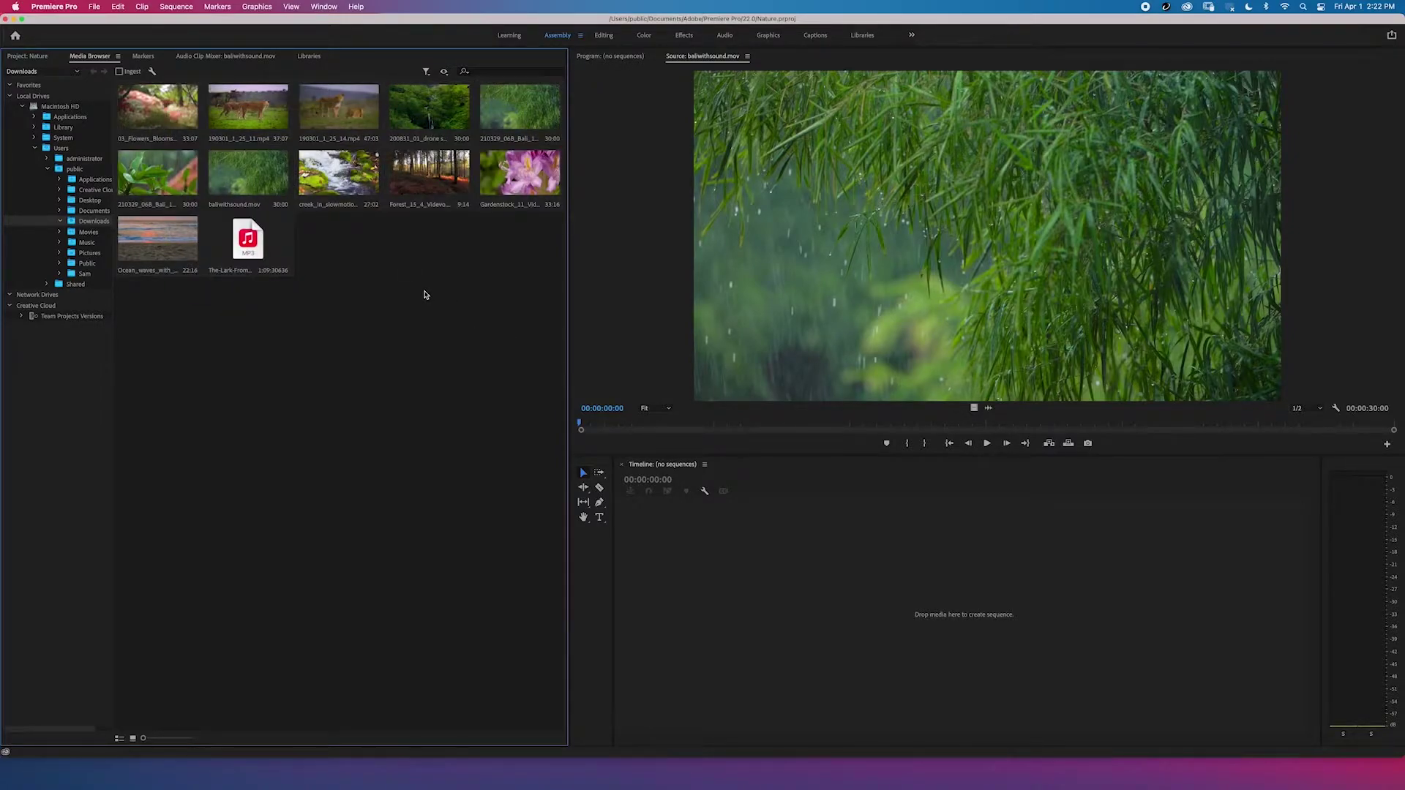
click(181, 251)
super+click(167, 189)
super+click(247, 183)
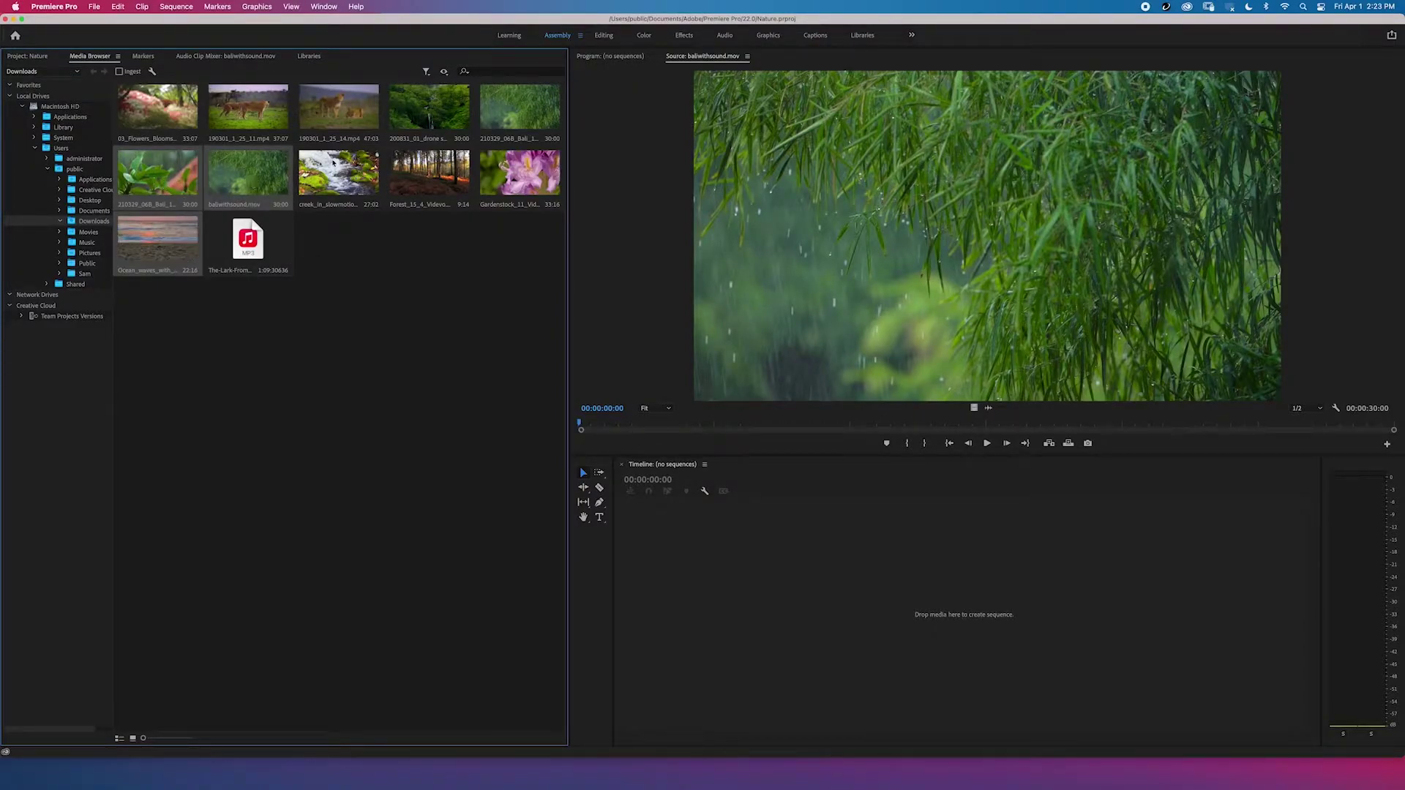
super+click(339, 110)
super+click(429, 110)
super+click(530, 173)
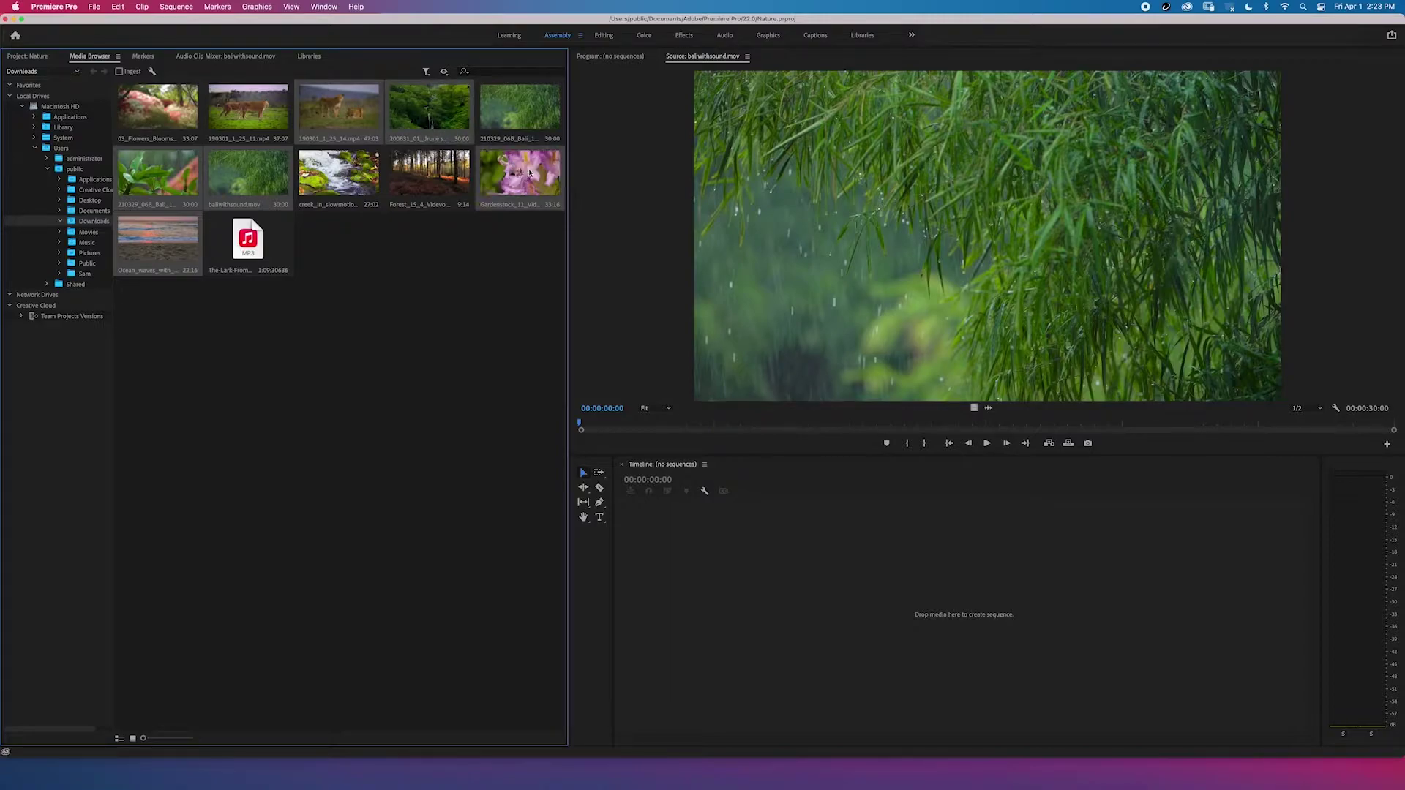
click(483, 270)
Import all the video clips and the MP3 from the Downloads folder into the project.
drag(512, 285, 158, 108)
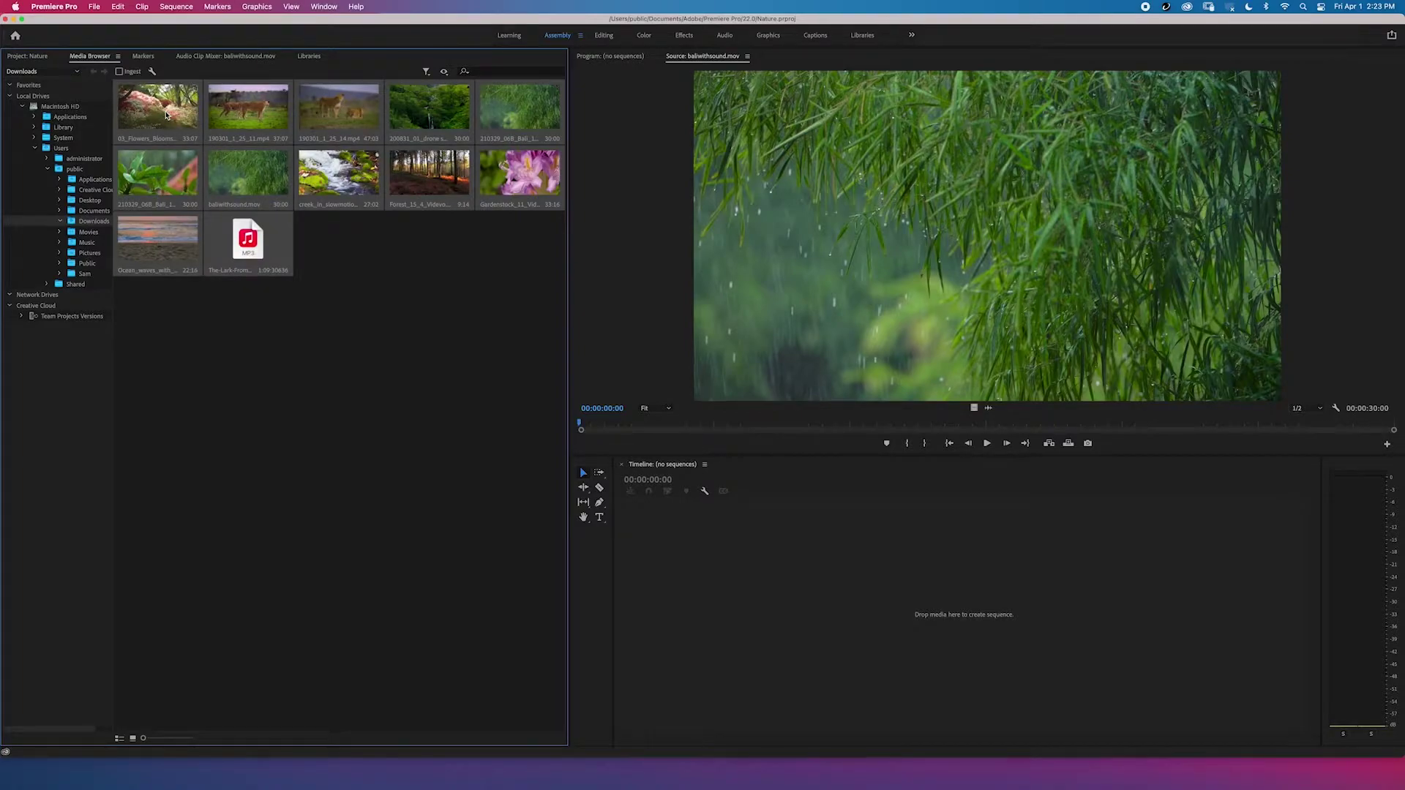
right_click(166, 114)
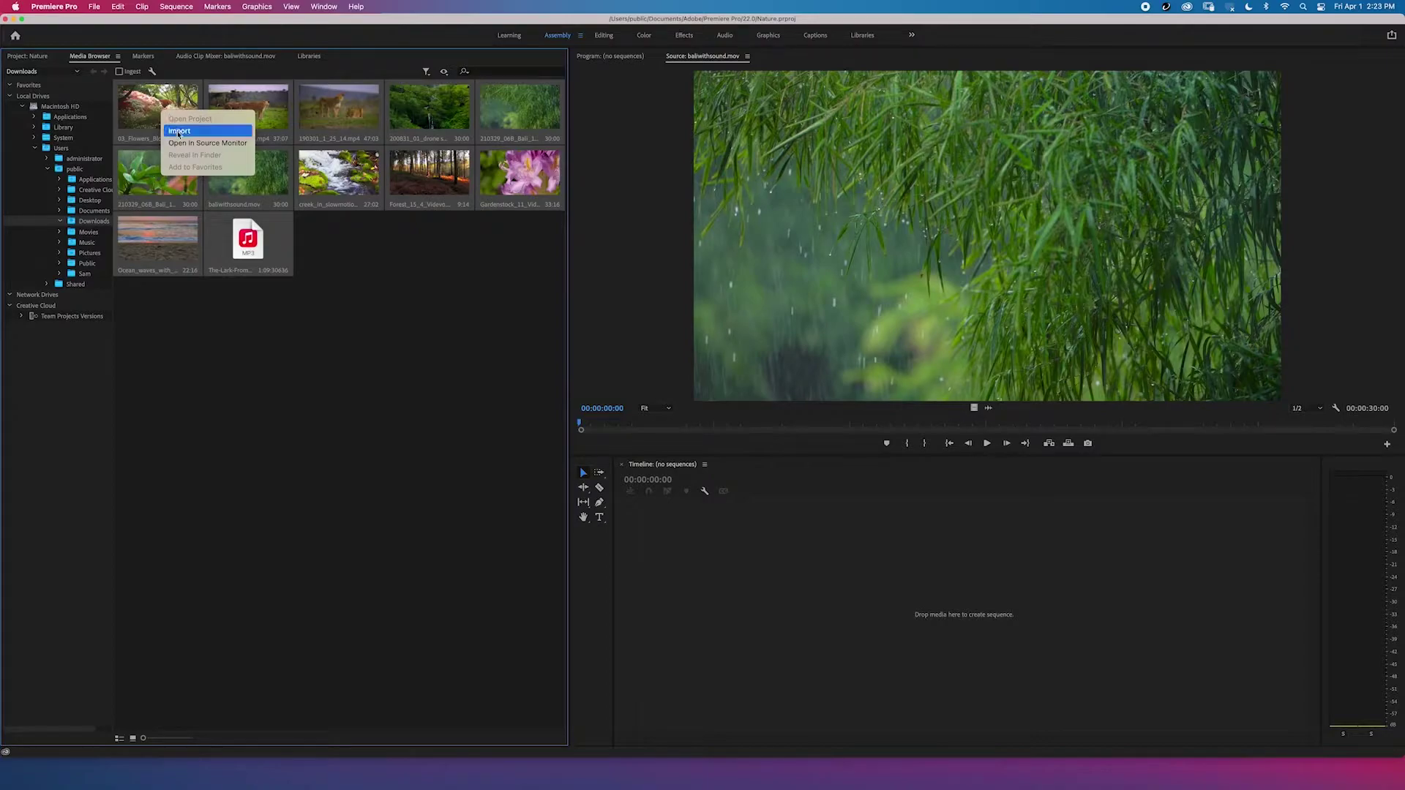
click(178, 132)
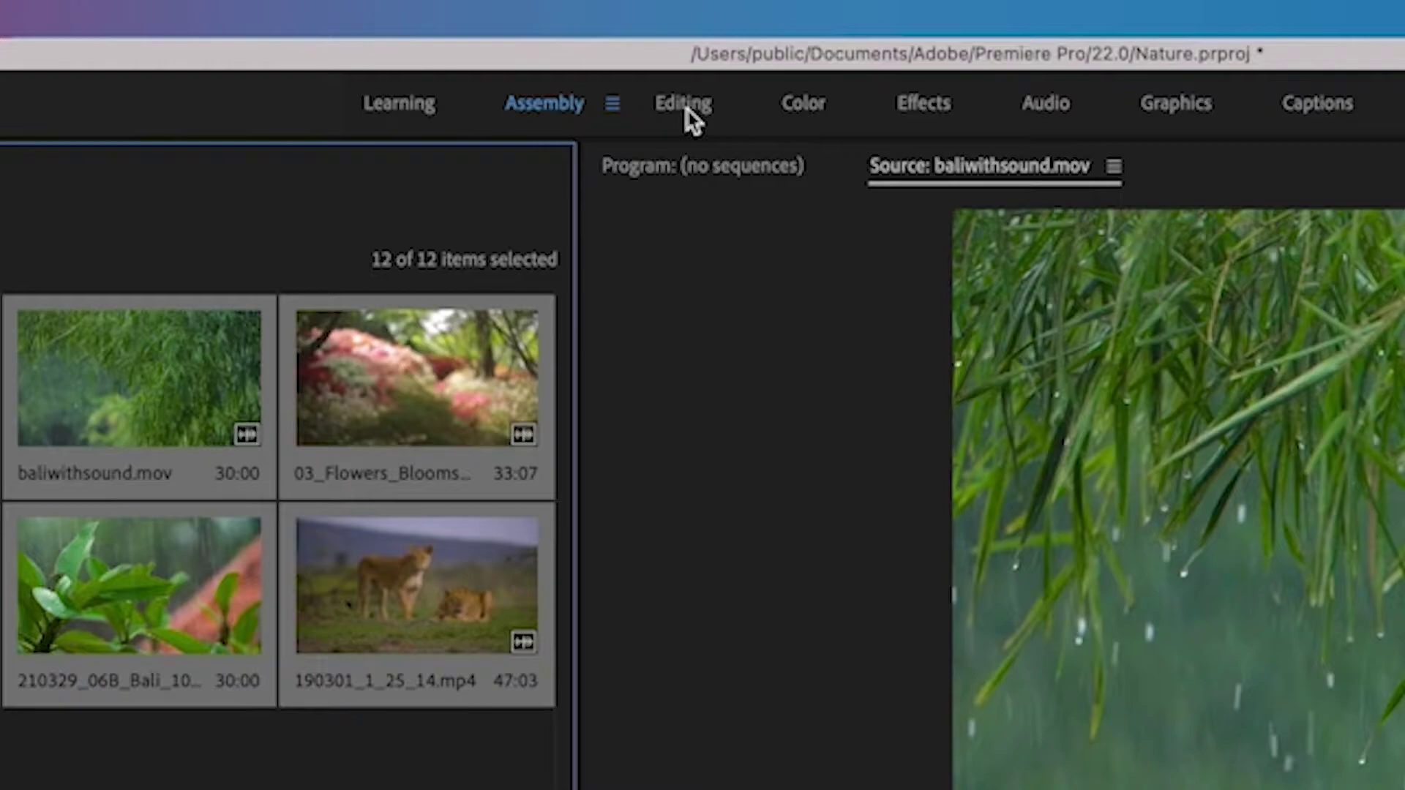
Switch to the Editing workspace and play the 03_Flowers_Blooms clip in the source monitor.
click(685, 105)
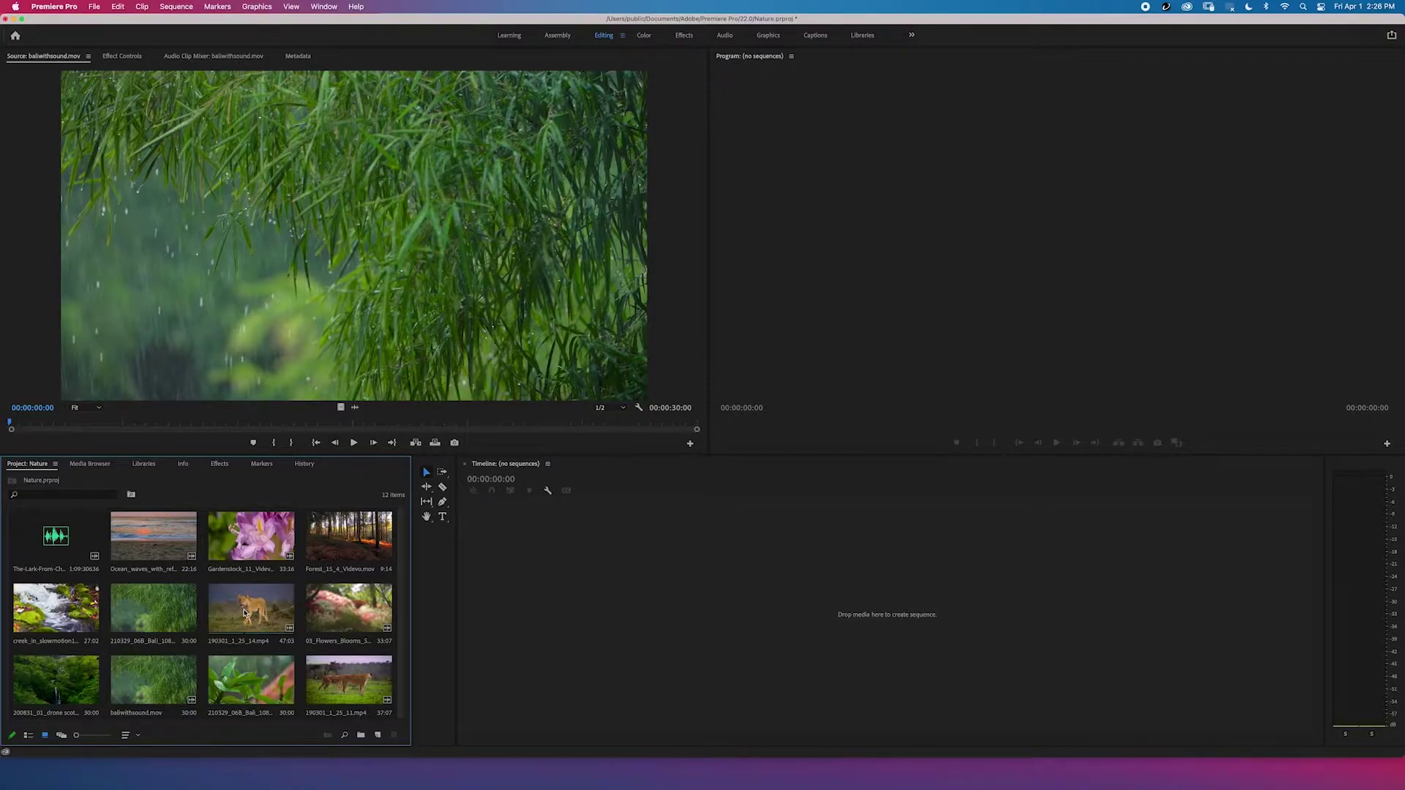
double_click(343, 611)
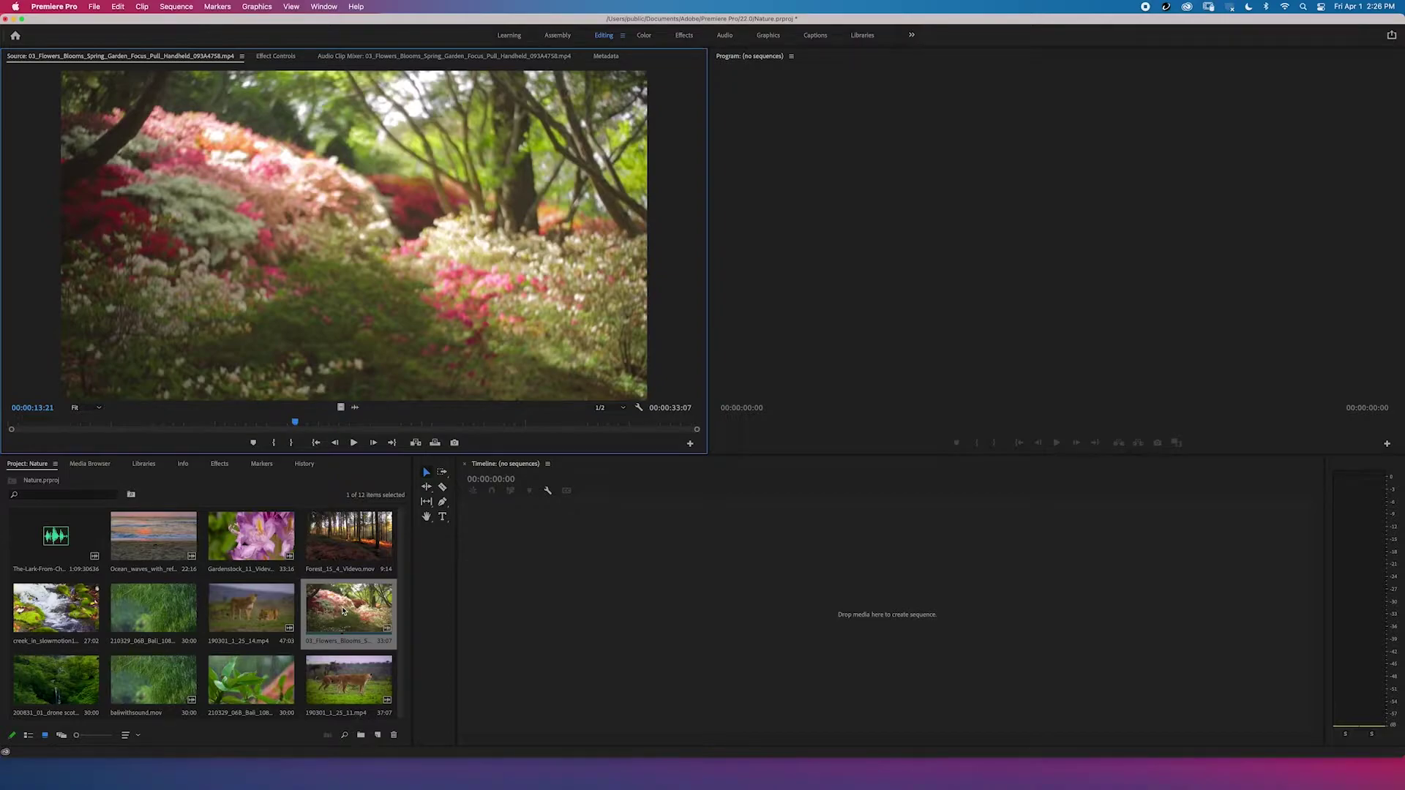
key(space)
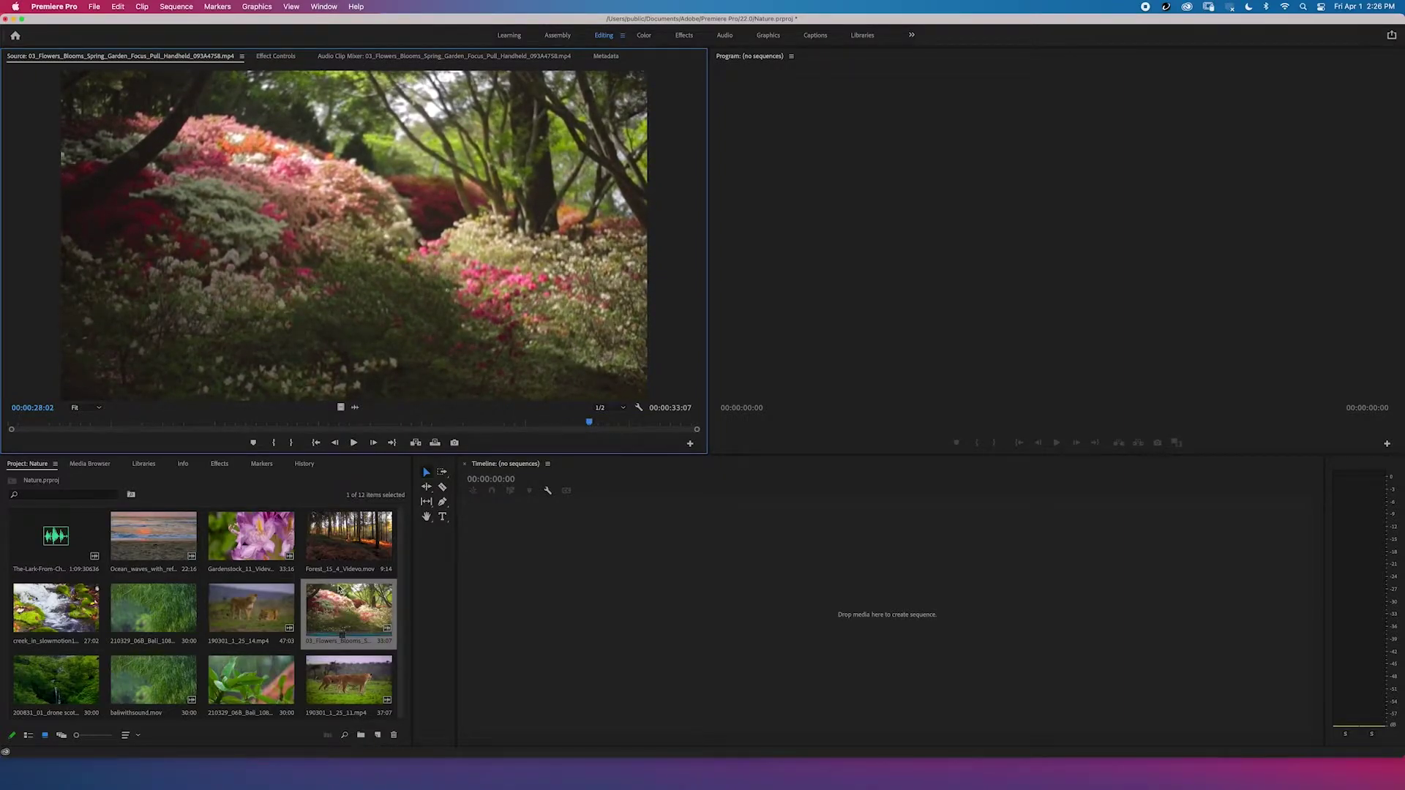
Try marking the flower clip in at 00:00:28:02 and out at 00:00:29:09, and undo both marks.
click(272, 445)
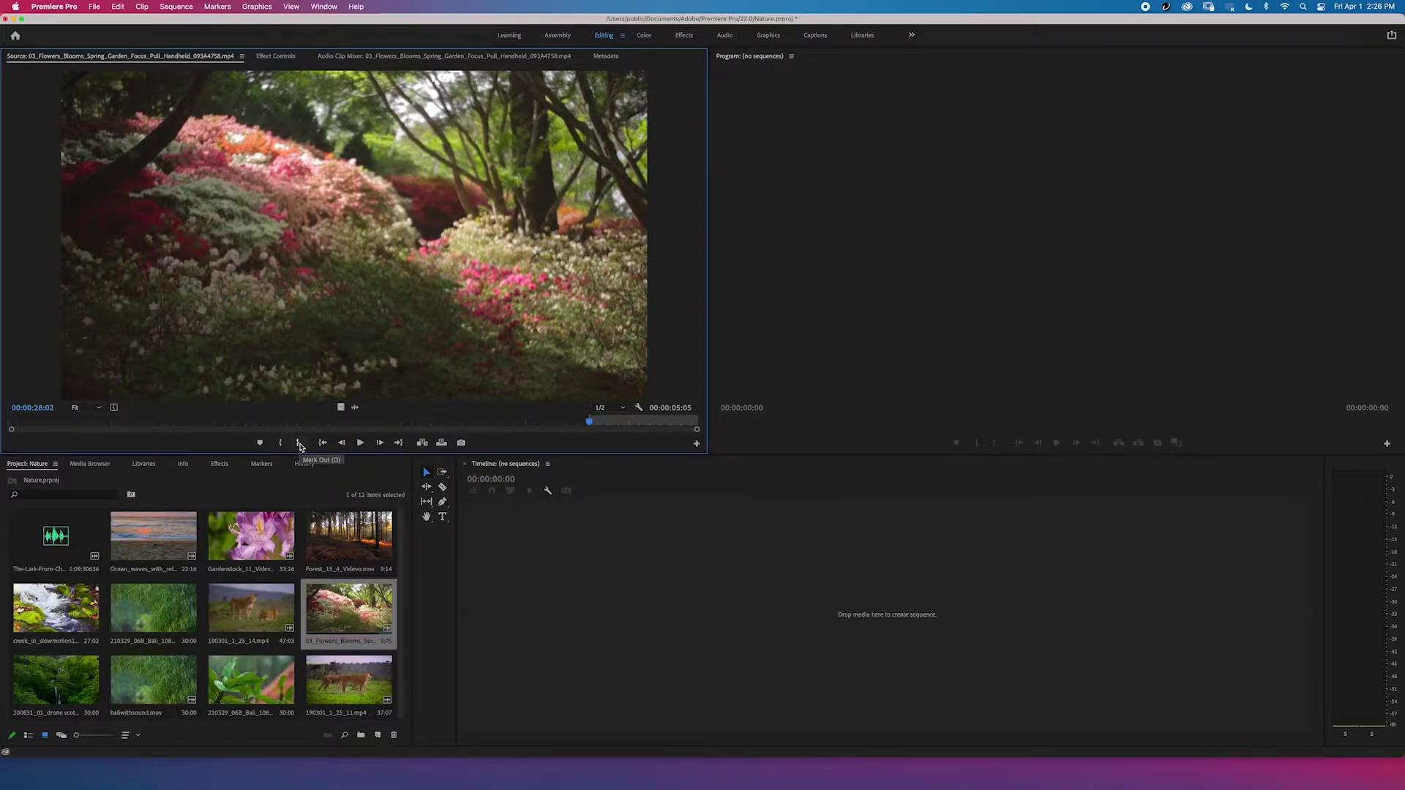
key(space)
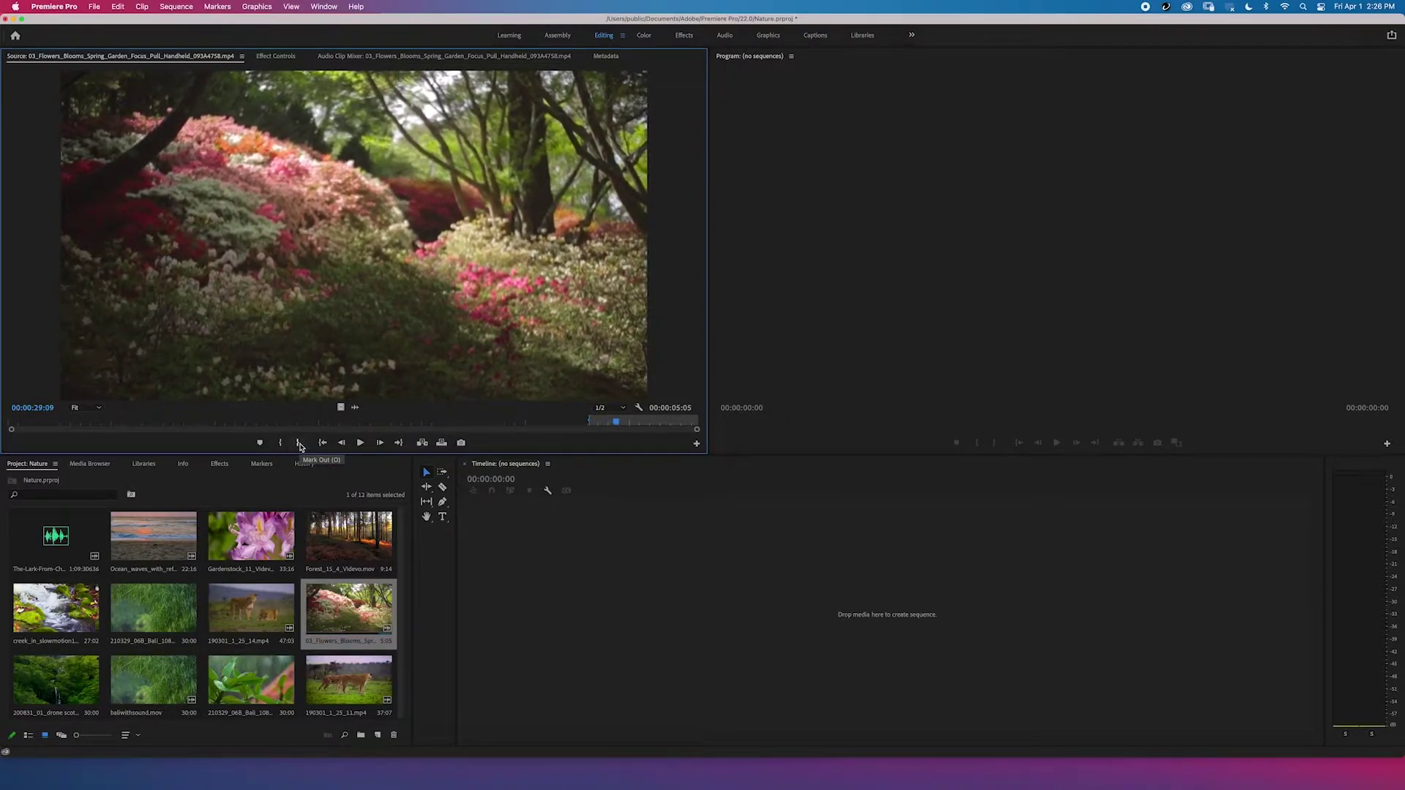
click(299, 444)
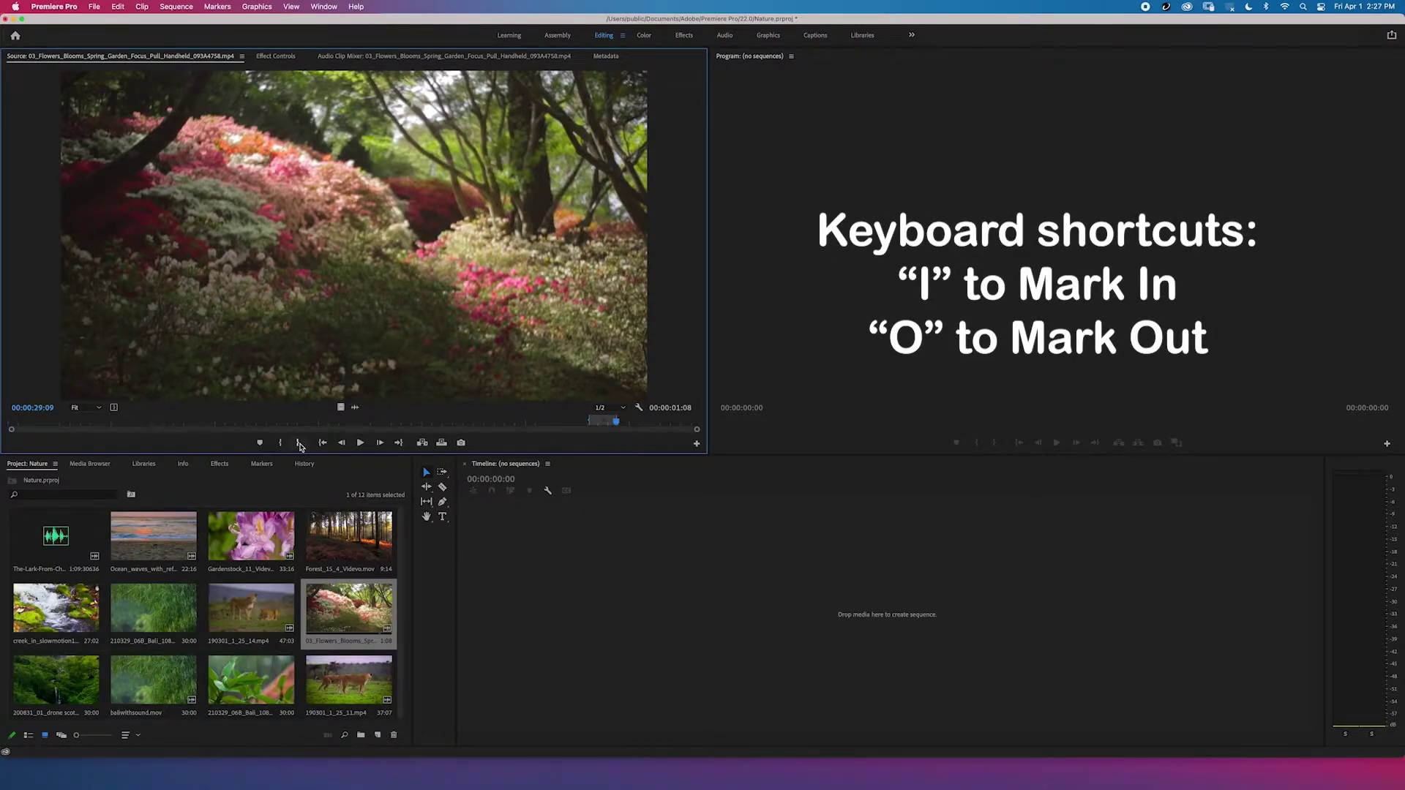
key(super+z)
key(super+z)
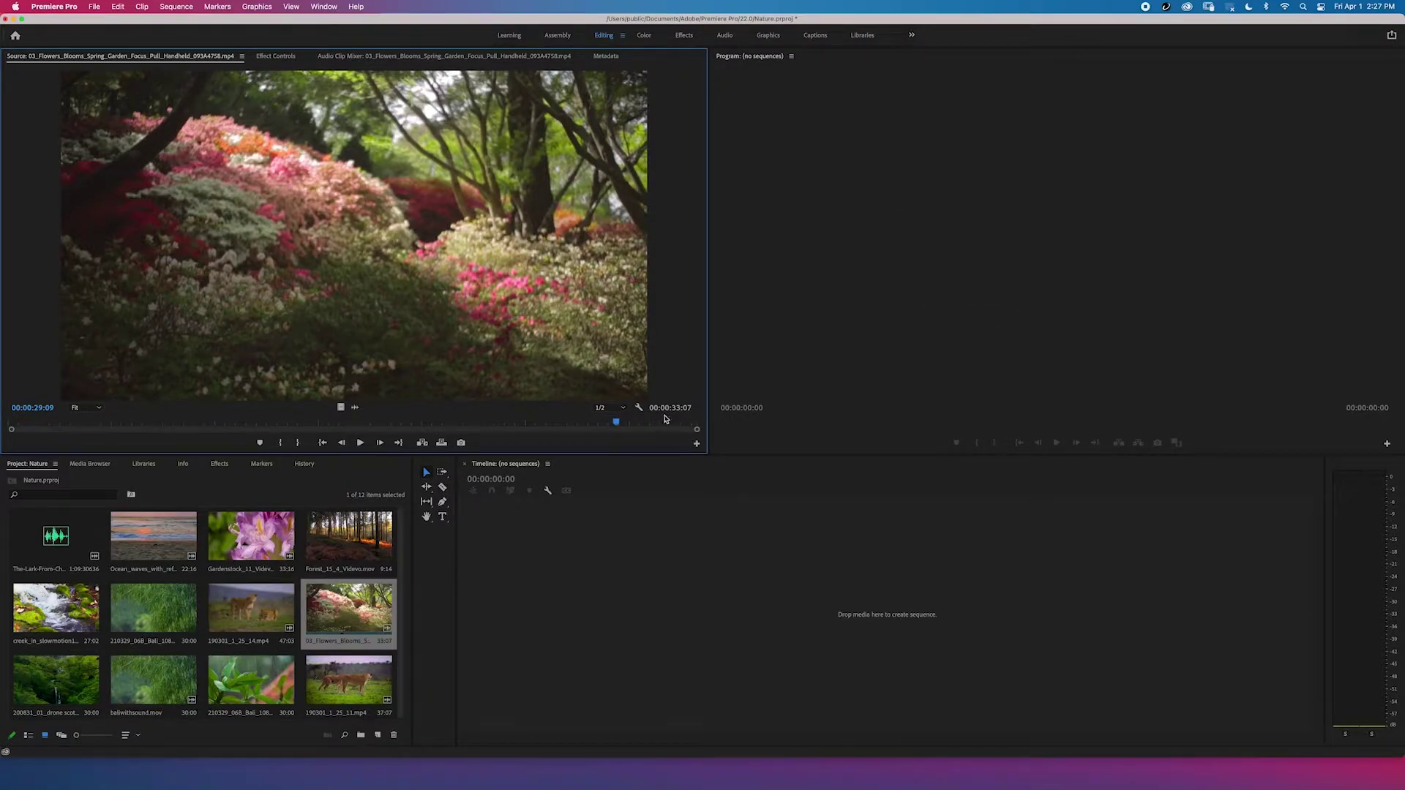
Mark the flower clip's in point at 00:00:13:11 and its out point at about 00:00:20:18.
drag(616, 423, 286, 416)
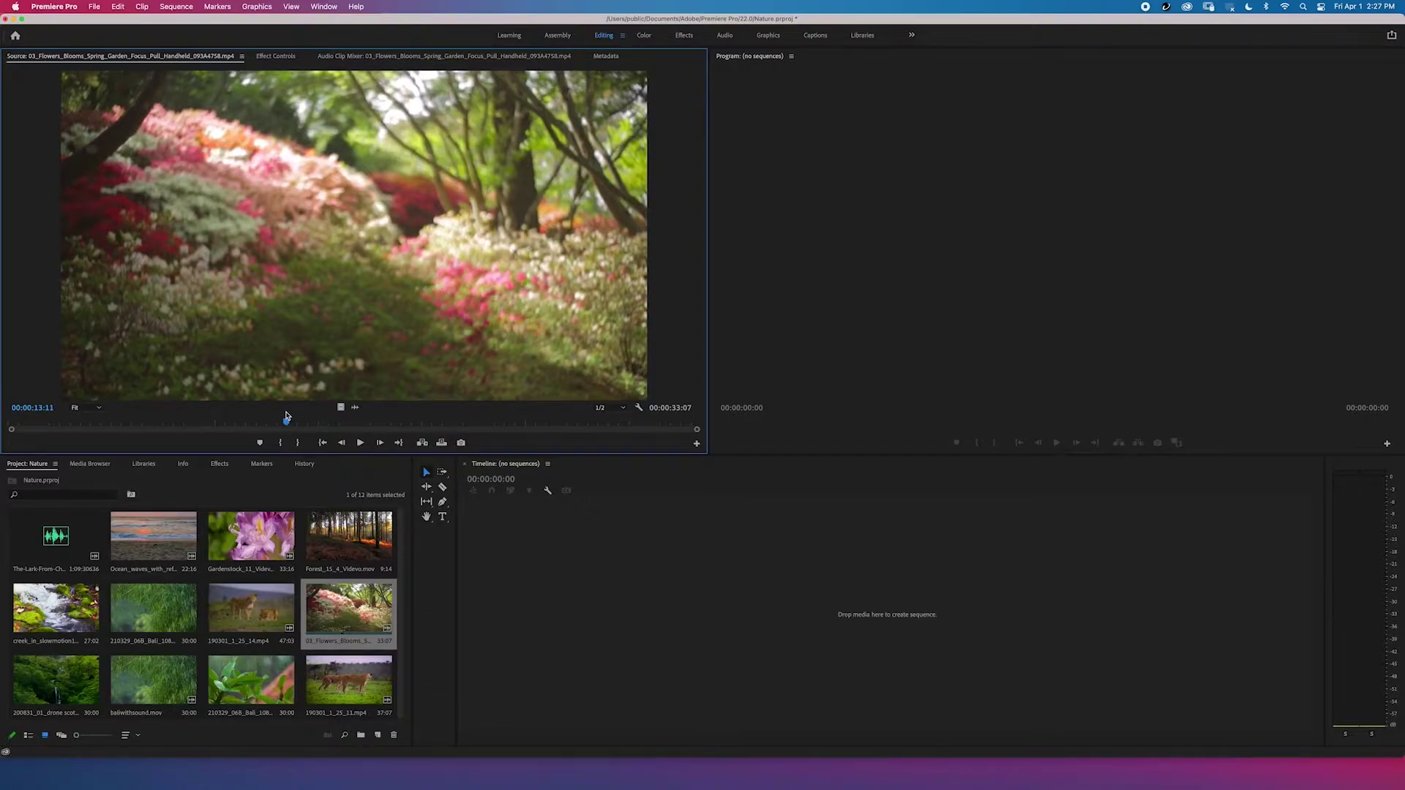
key(i)
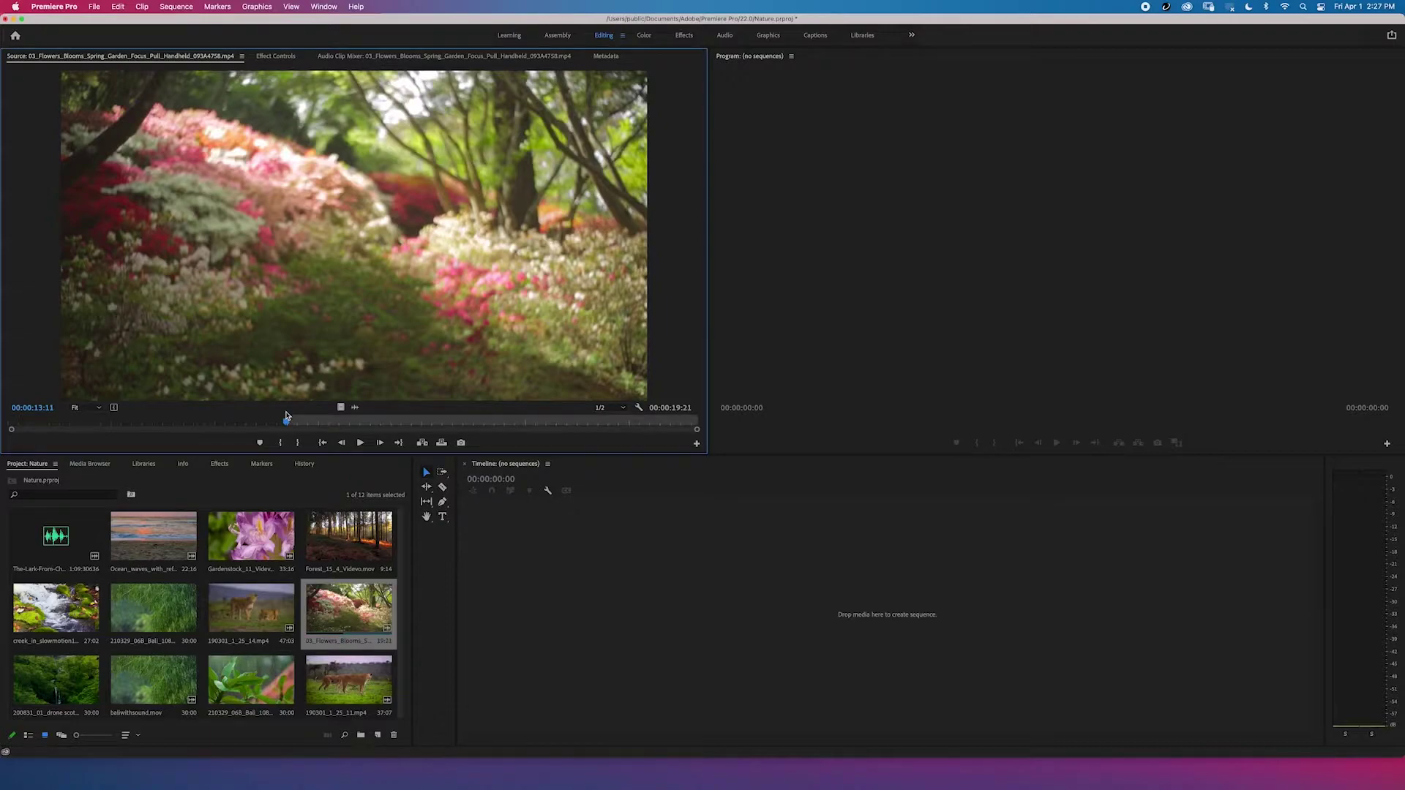
key(space)
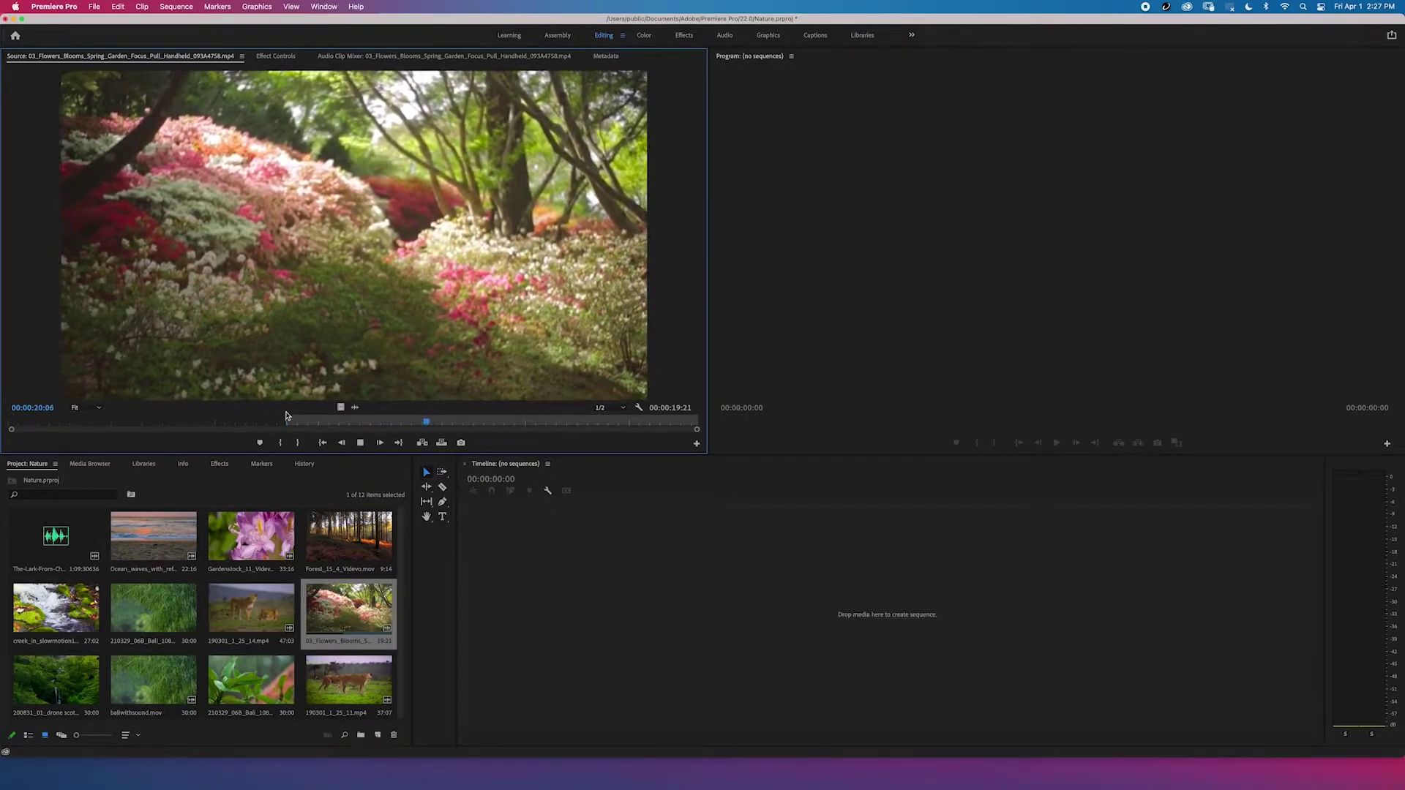
key(space)
key(o)
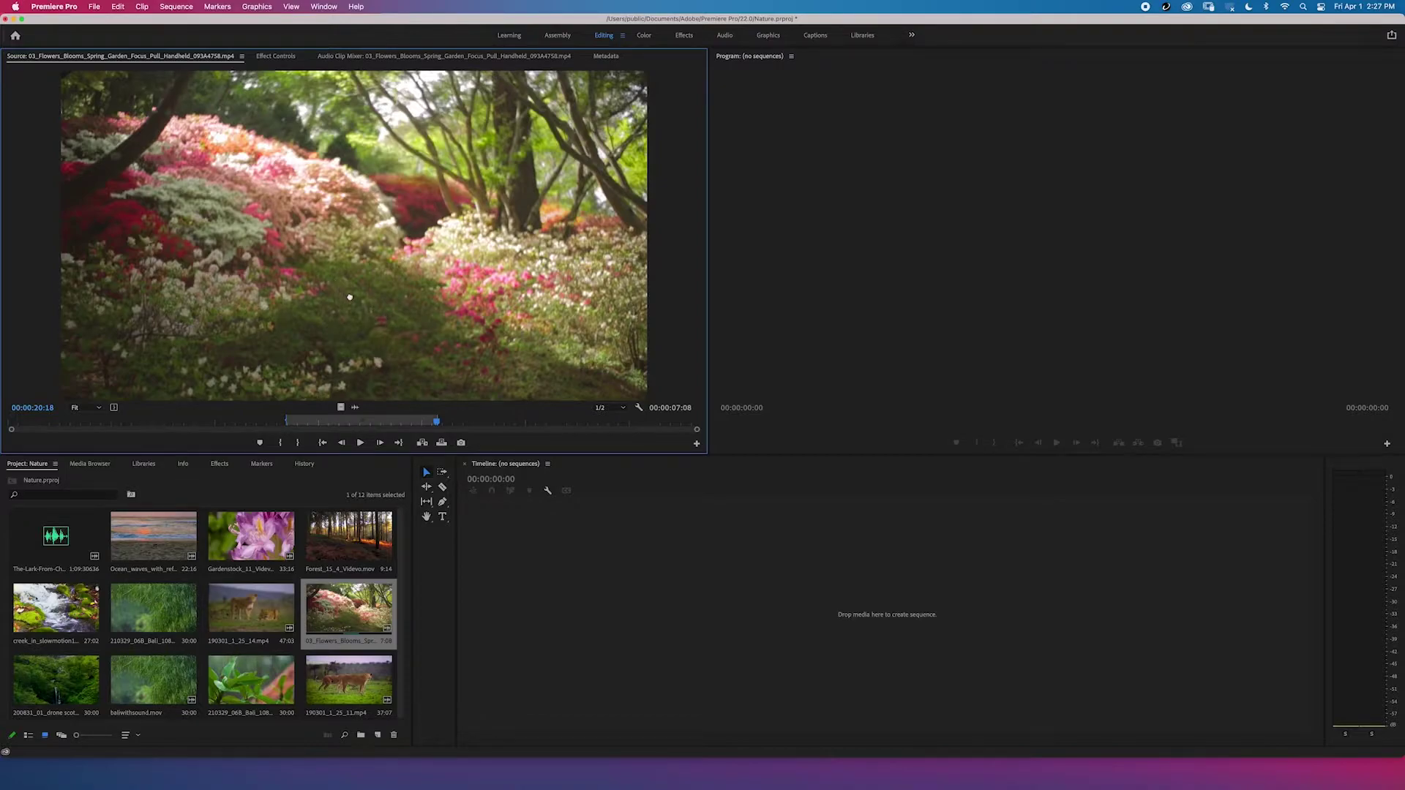
Create a sequence by placing the marked flower clip in the empty timeline, and play it back.
drag(440, 372, 565, 606)
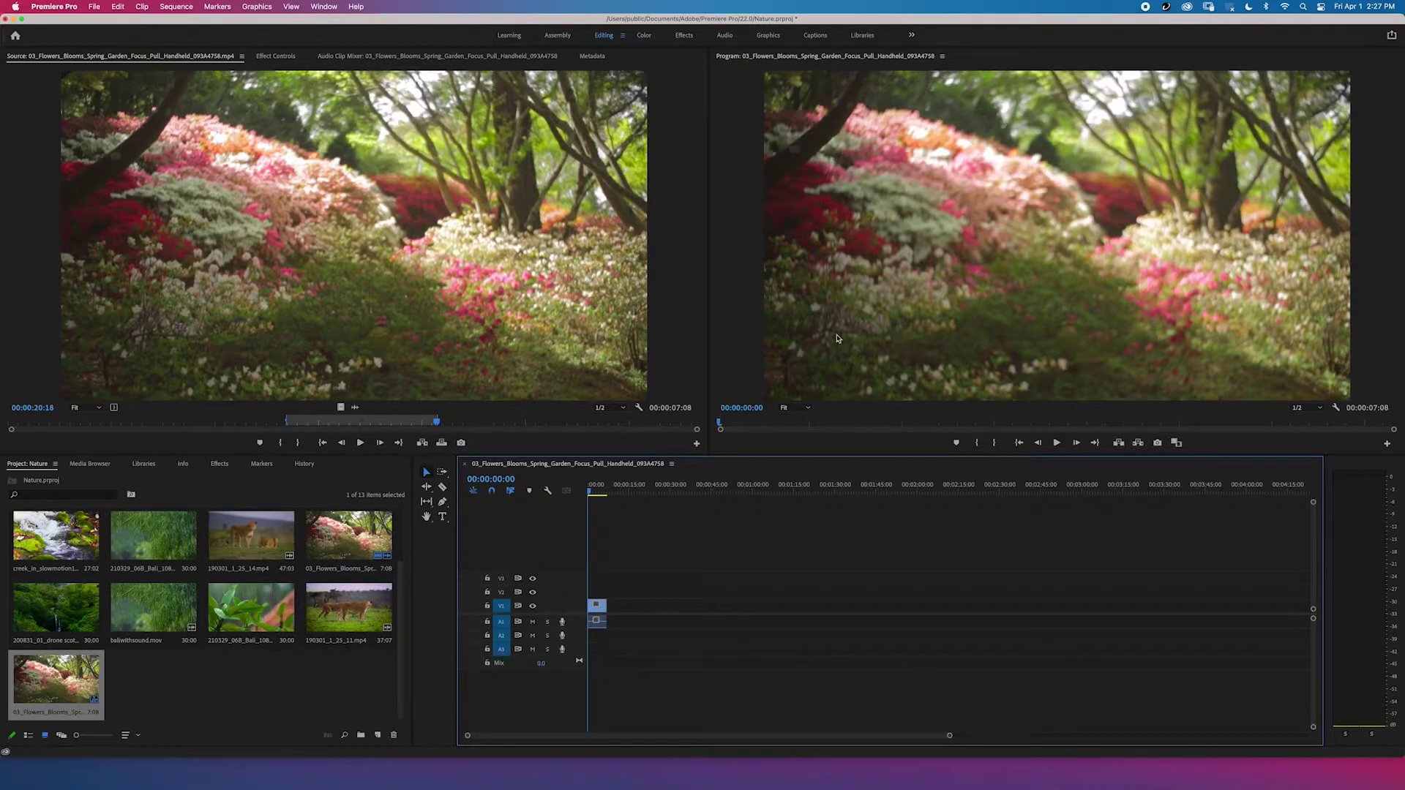
key(space)
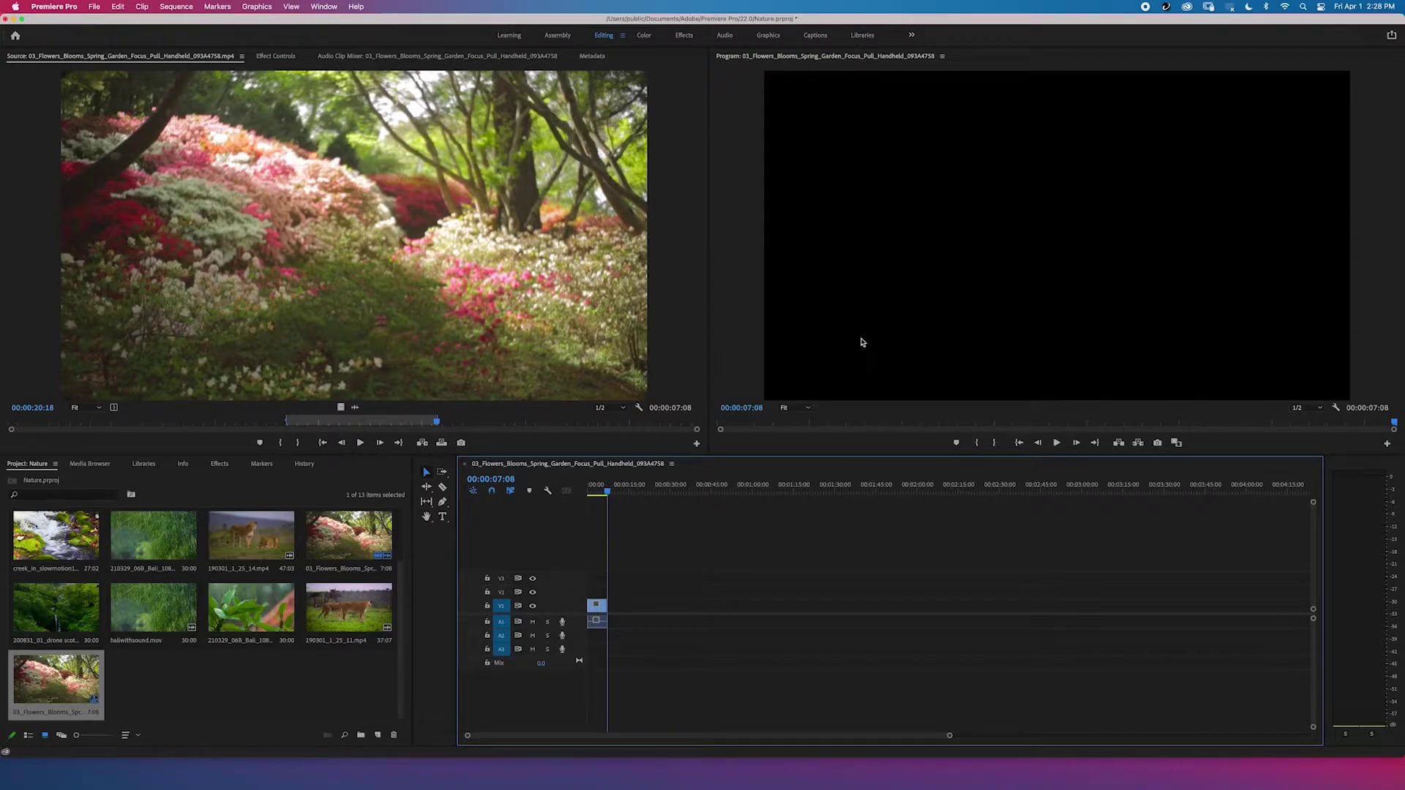
key(Home)
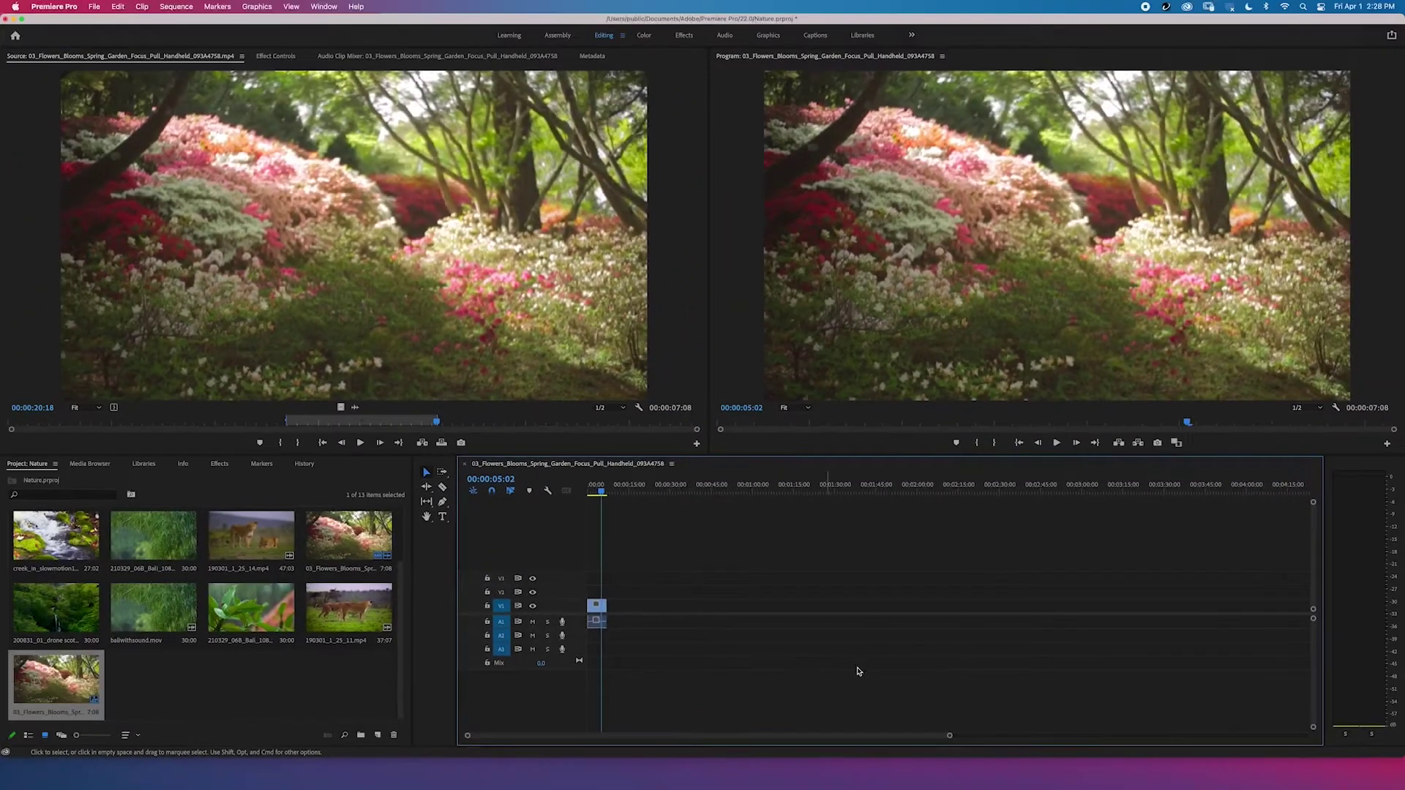
Place the 210329_06B_Bali leaf clip on track V2 above the flower clip, starting at about 00:00:00:15.
drag(948, 737, 754, 746)
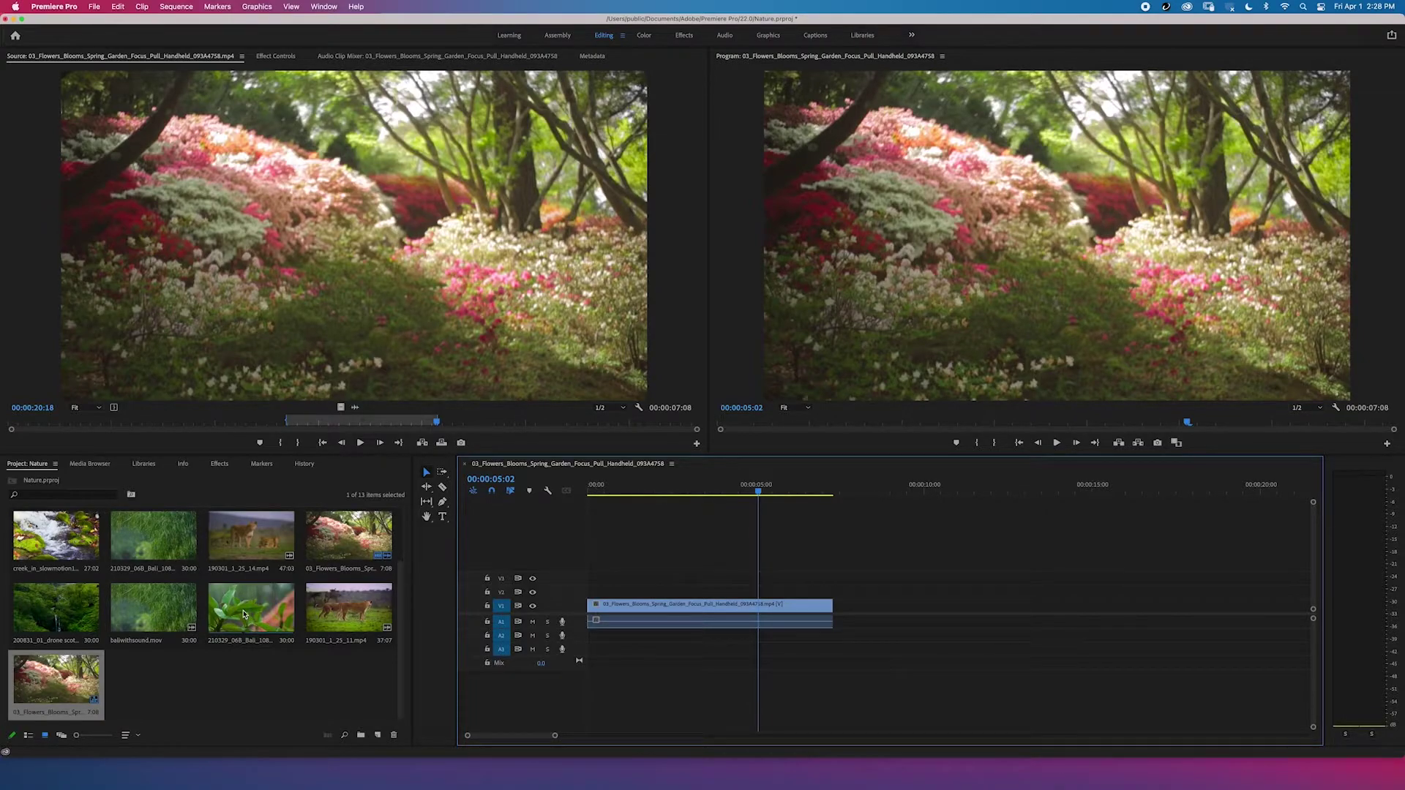
drag(243, 613, 613, 594)
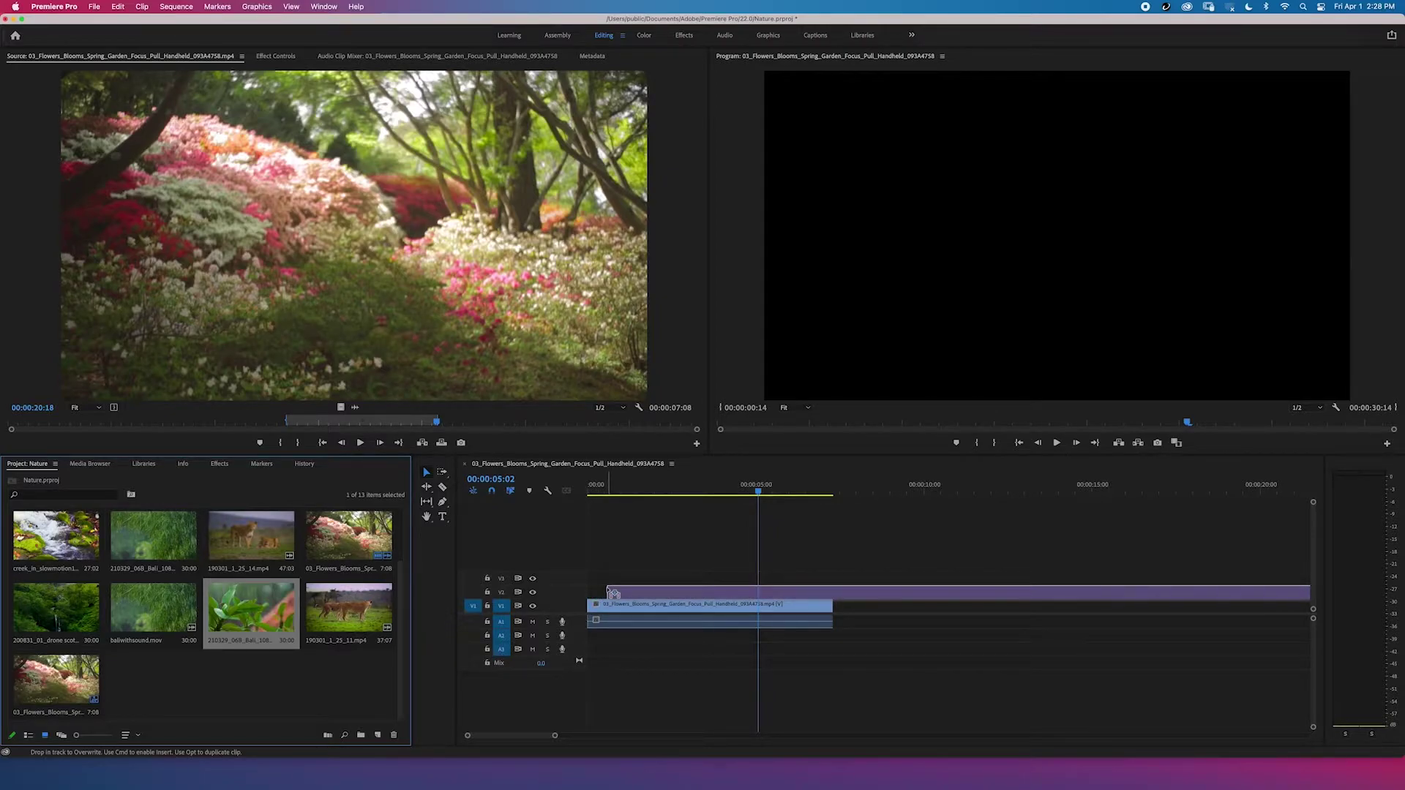
drag(613, 593, 614, 594)
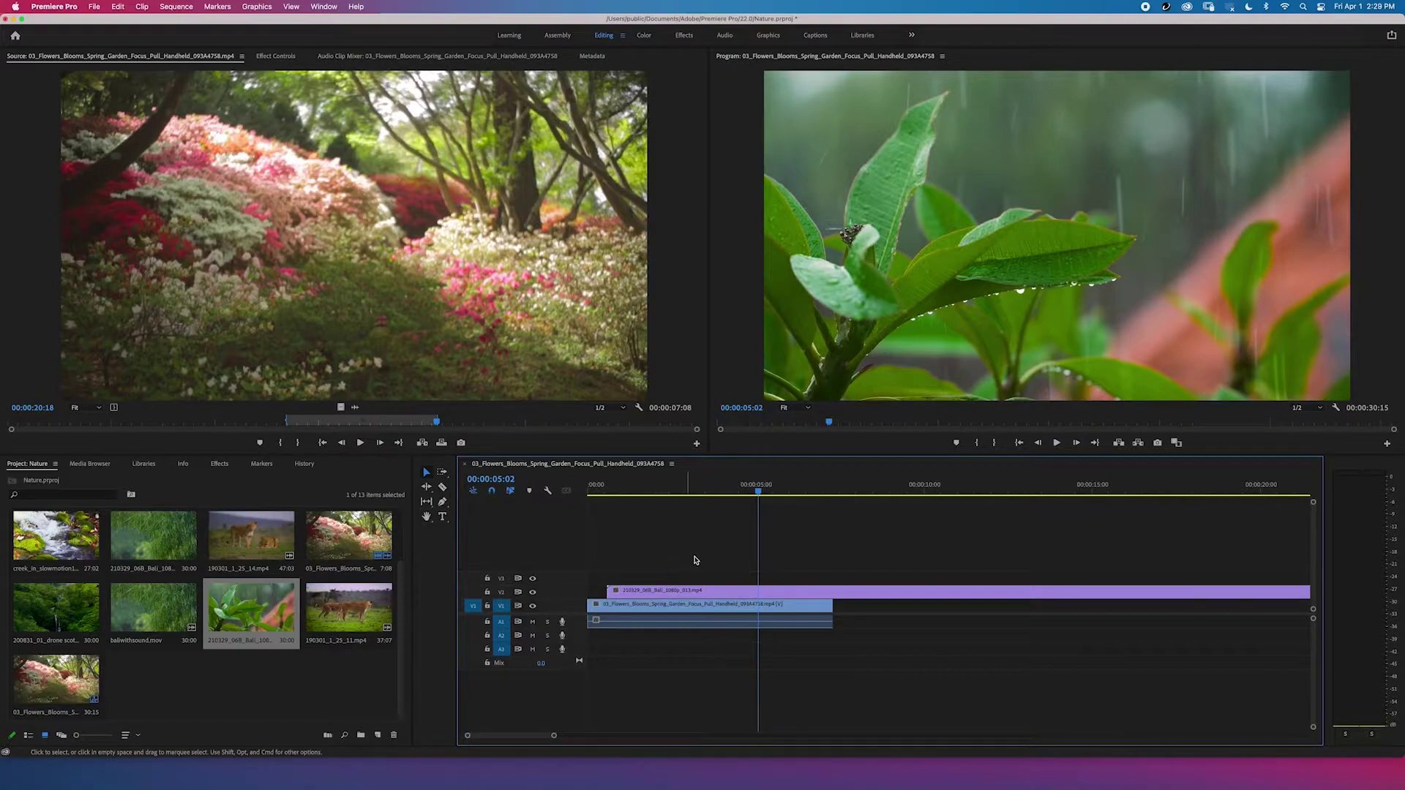
Play back the sequence from its start, and move the leaf clip down to track V1 directly after the flower clip.
drag(758, 494, 580, 490)
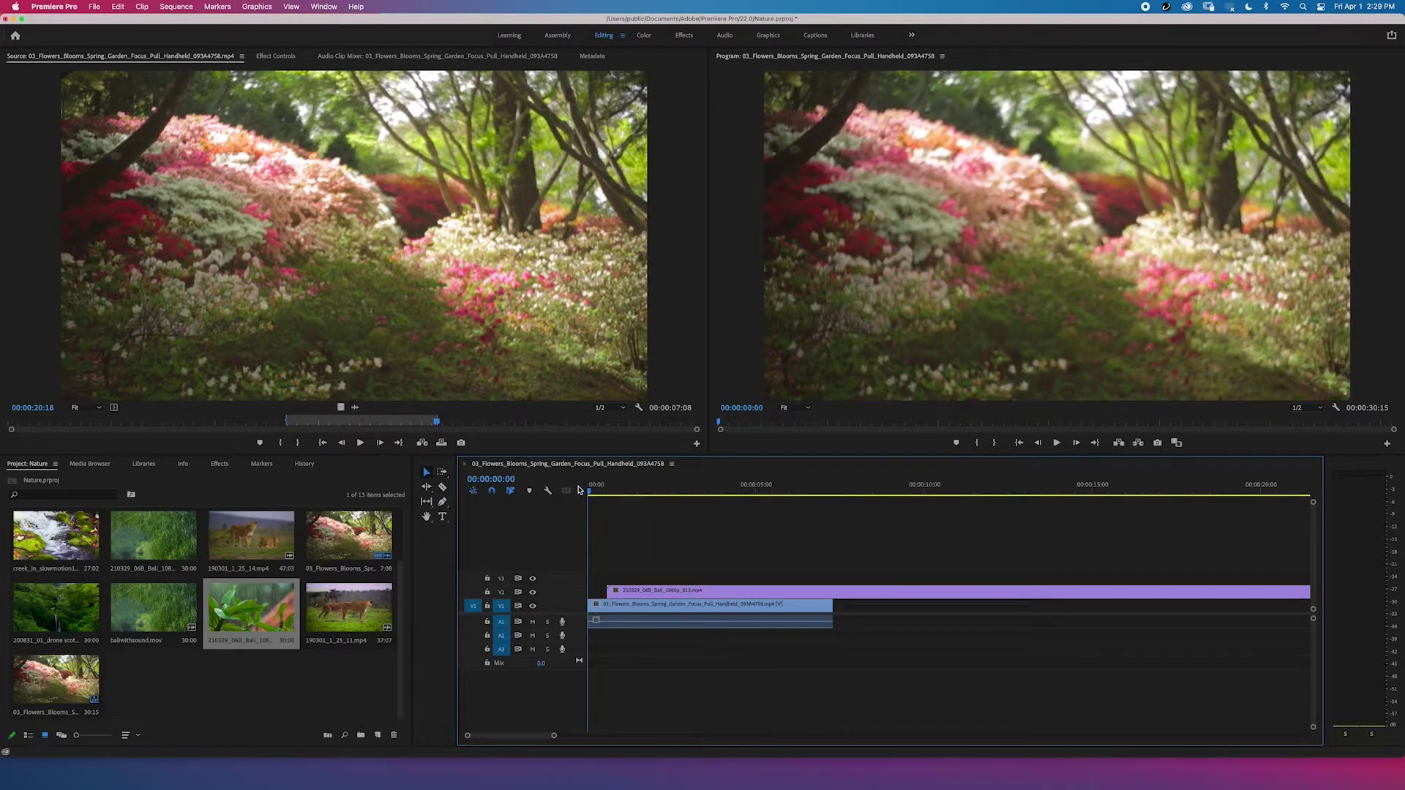
key(space)
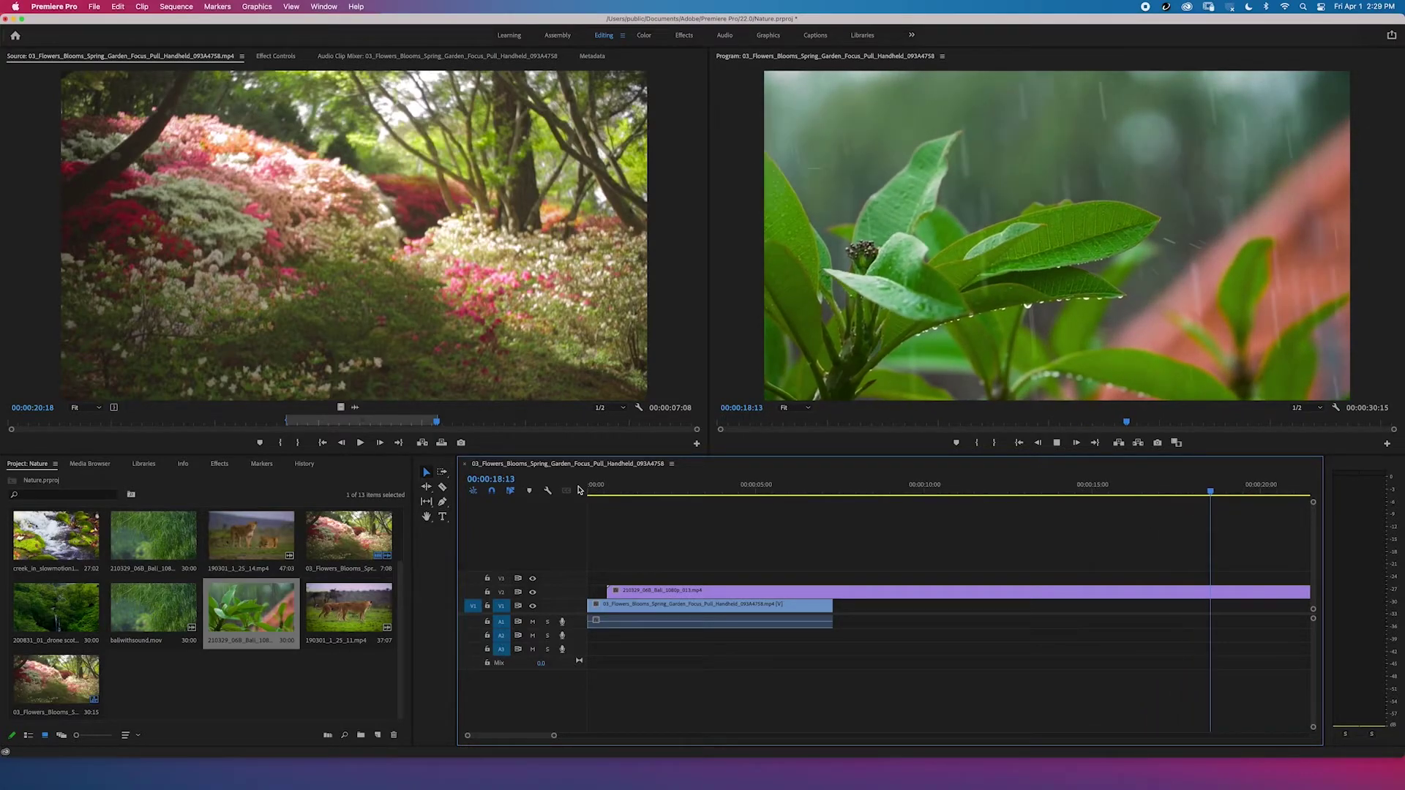
key(space)
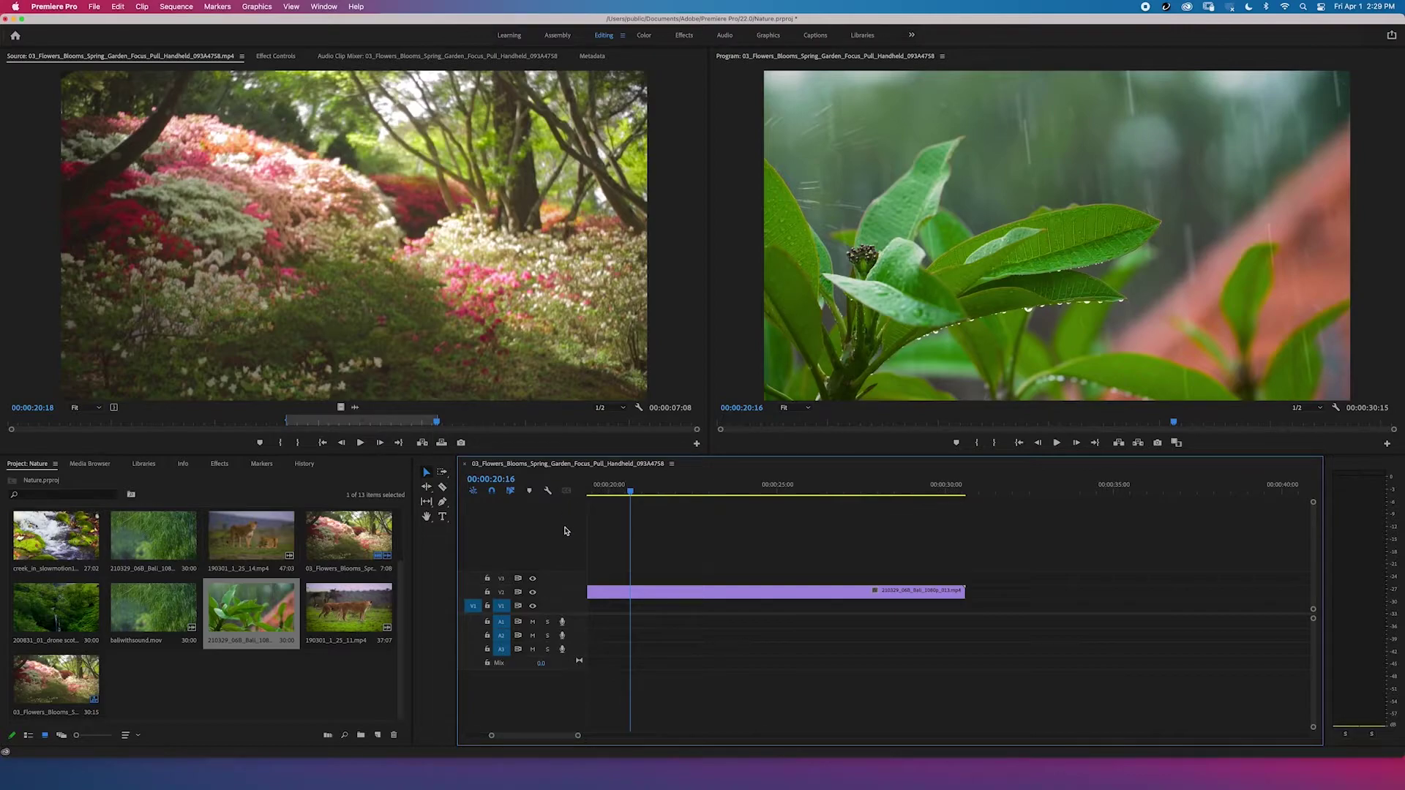
scroll(654, 617, up, 5)
scroll(654, 617, up, 10)
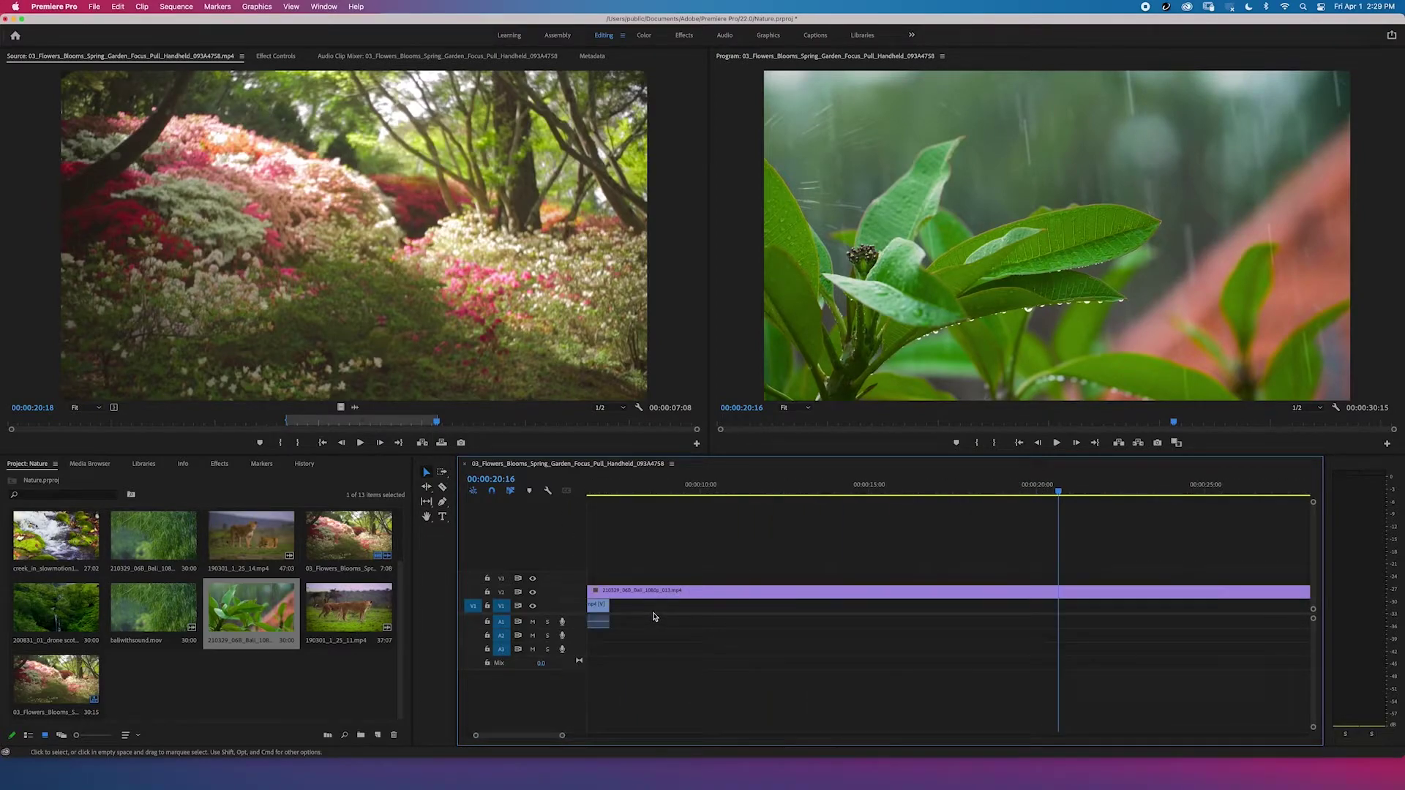
drag(627, 592, 858, 609)
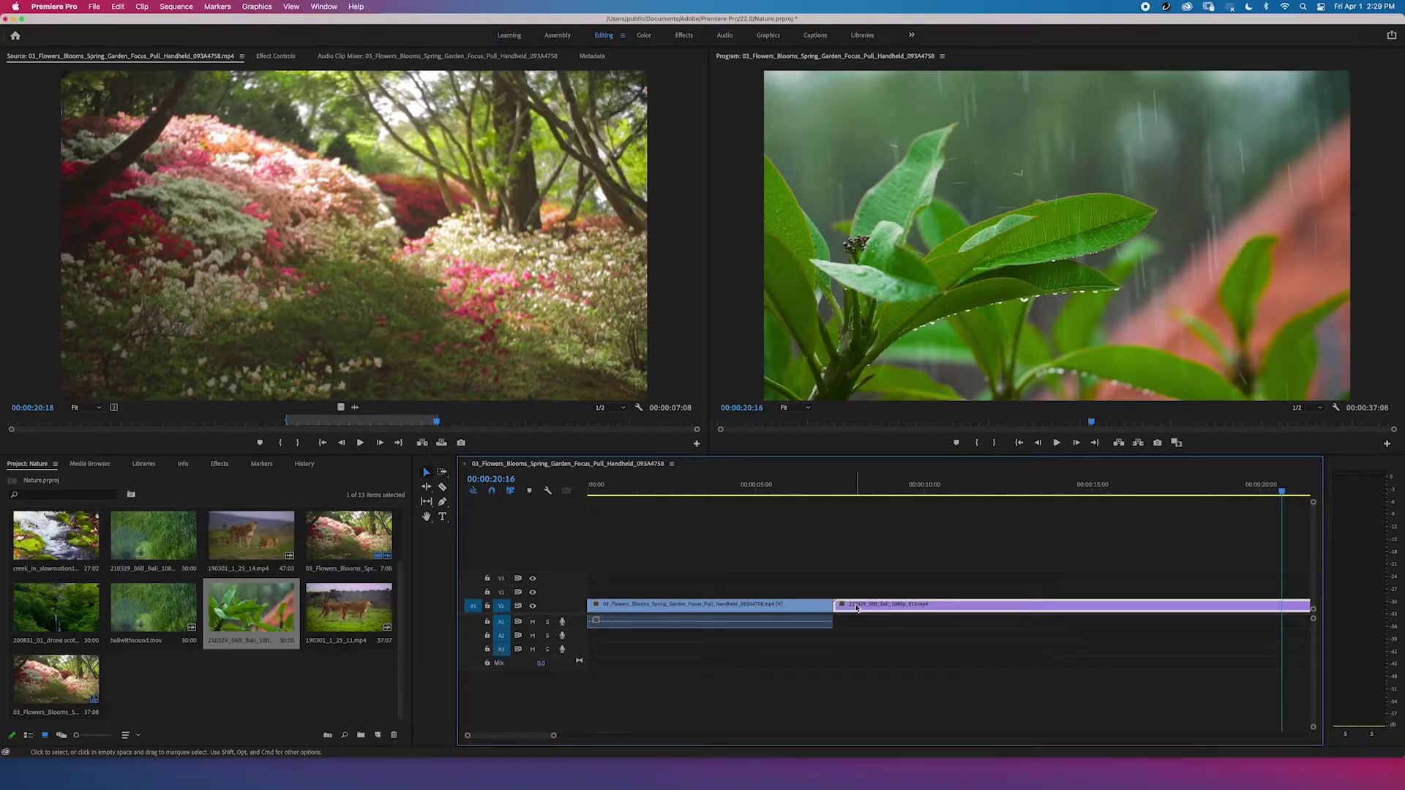
Split the leaf clip on V1 at about 00:00:14 with the Razor tool and delete its first part.
click(442, 488)
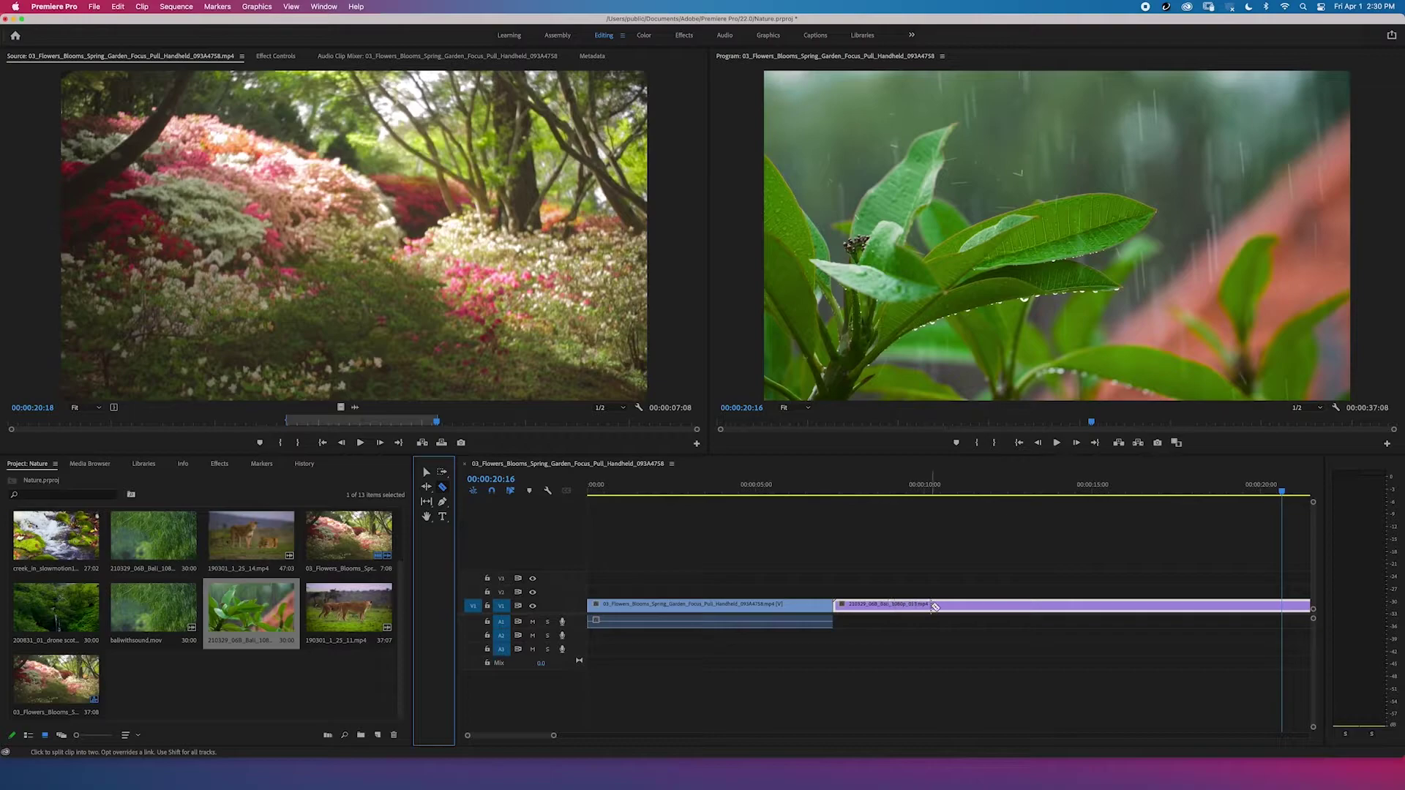
click(1069, 610)
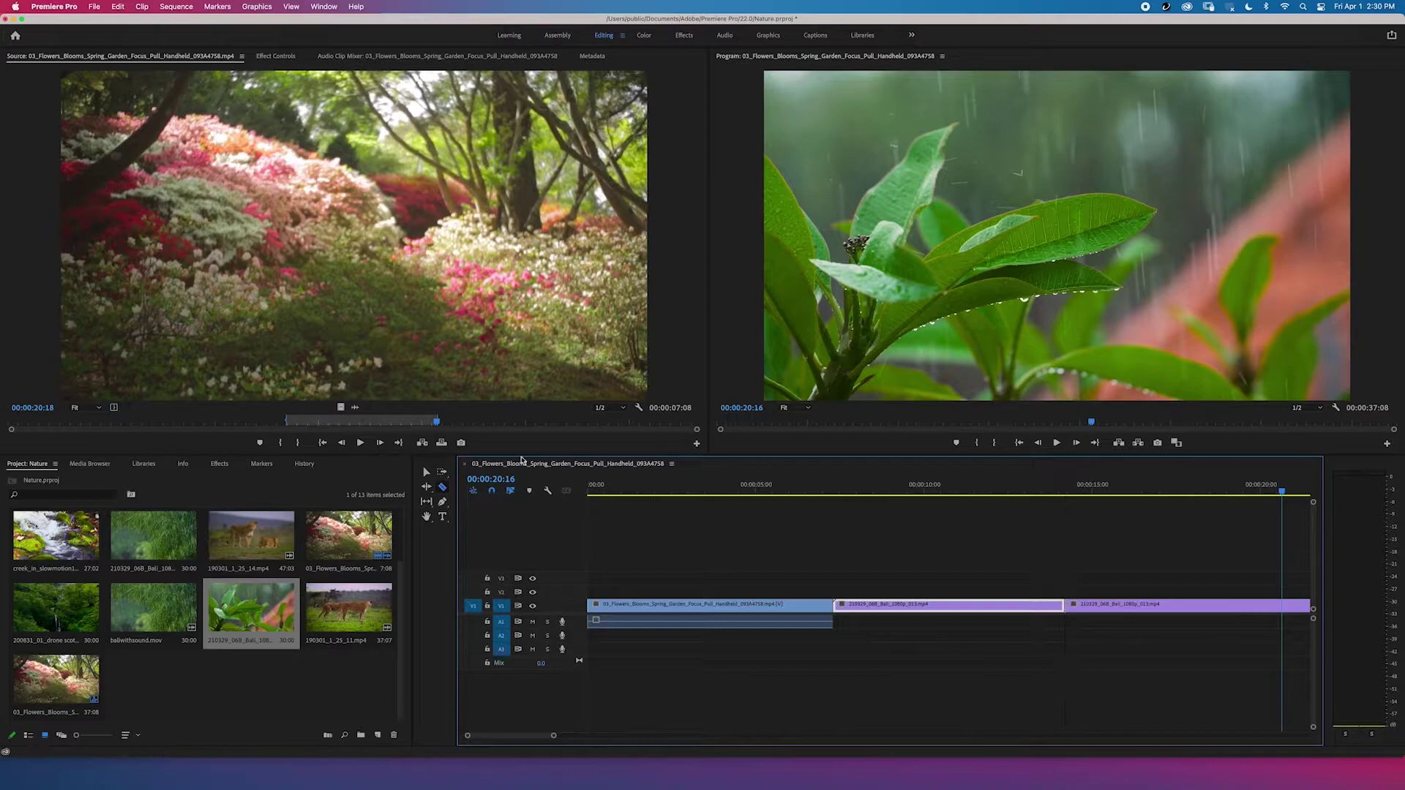
click(426, 474)
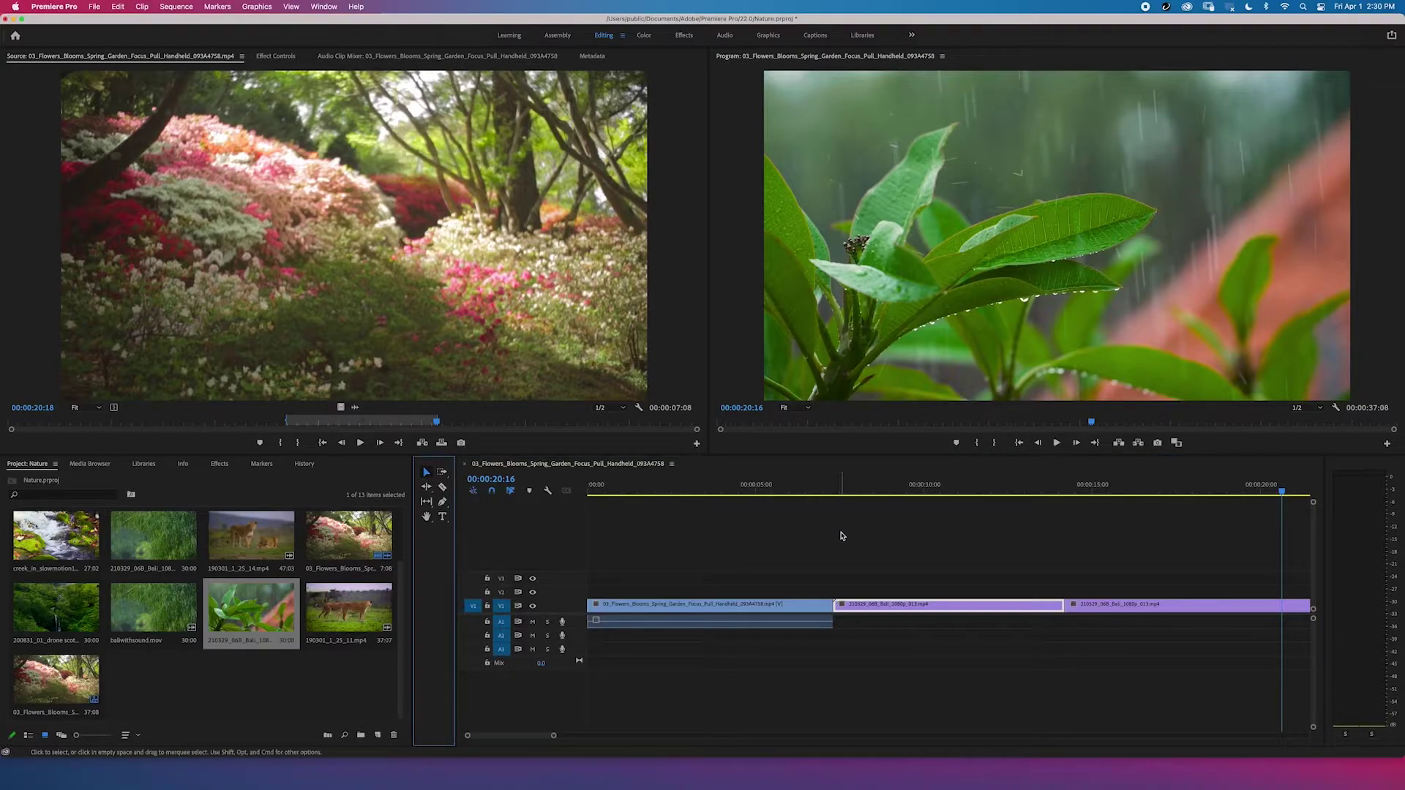
click(1039, 607)
click(983, 609)
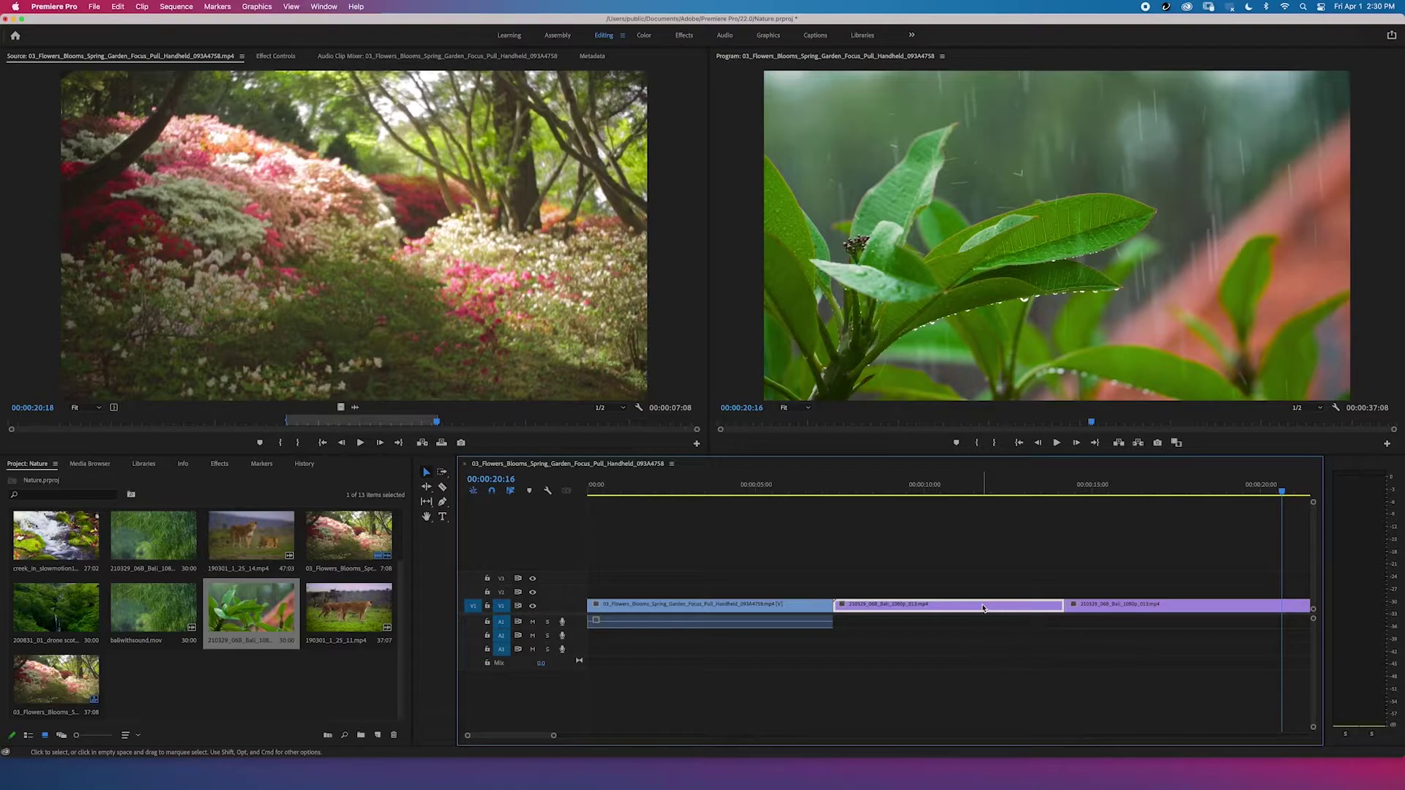
key(Delete)
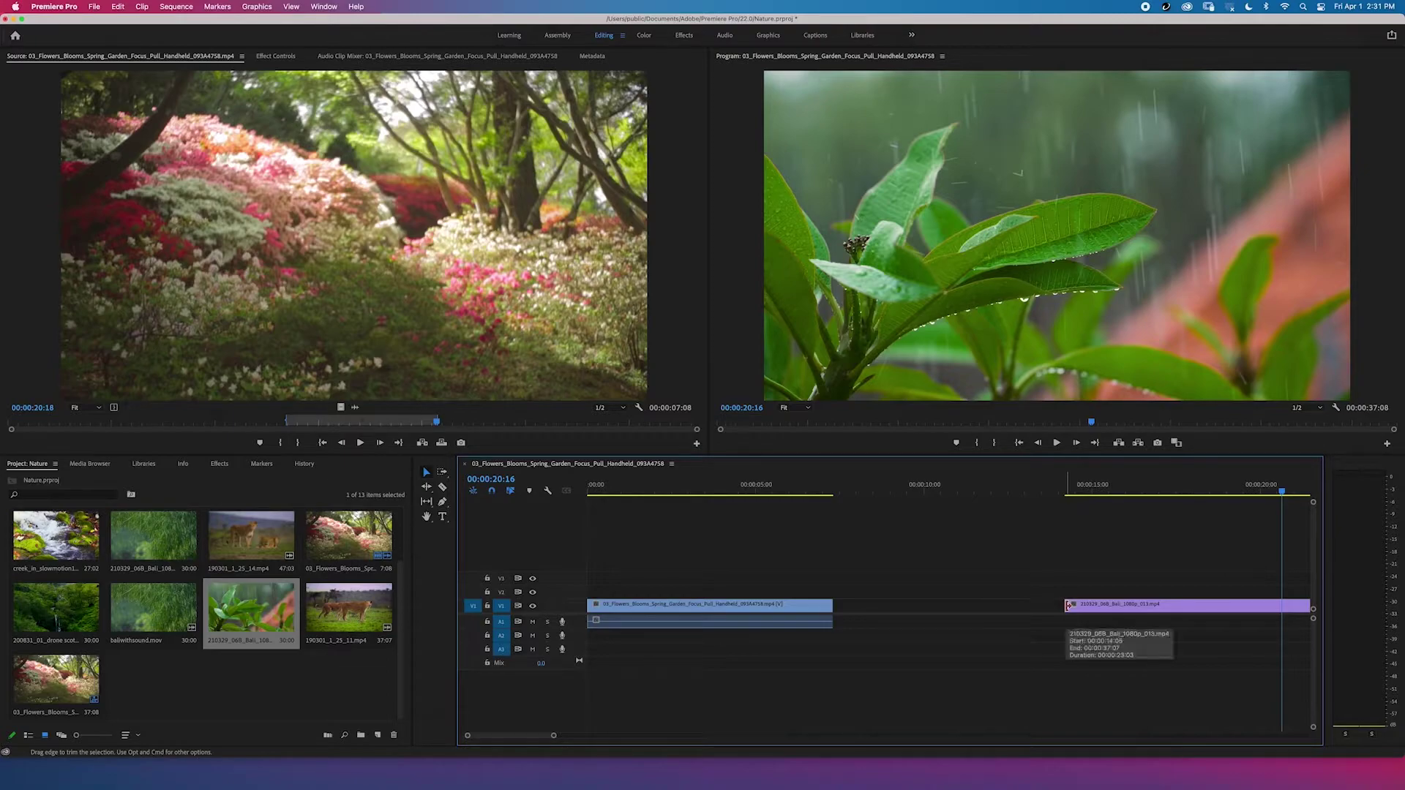
Extend the remaining leaf clip's start back to about 00:00:10:15, and ripple delete the gap between it and the flower clip.
drag(1069, 606, 1012, 606)
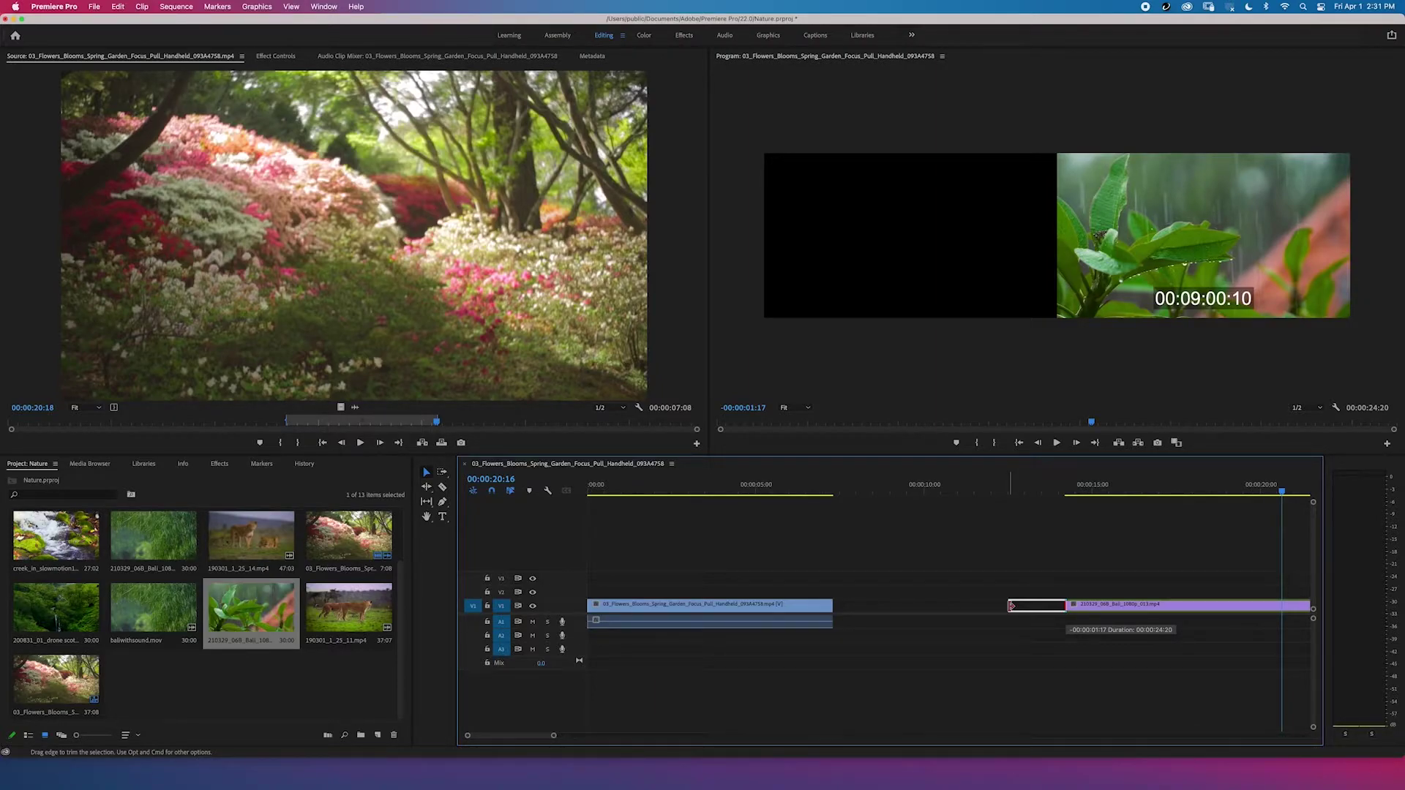
drag(1011, 606, 945, 606)
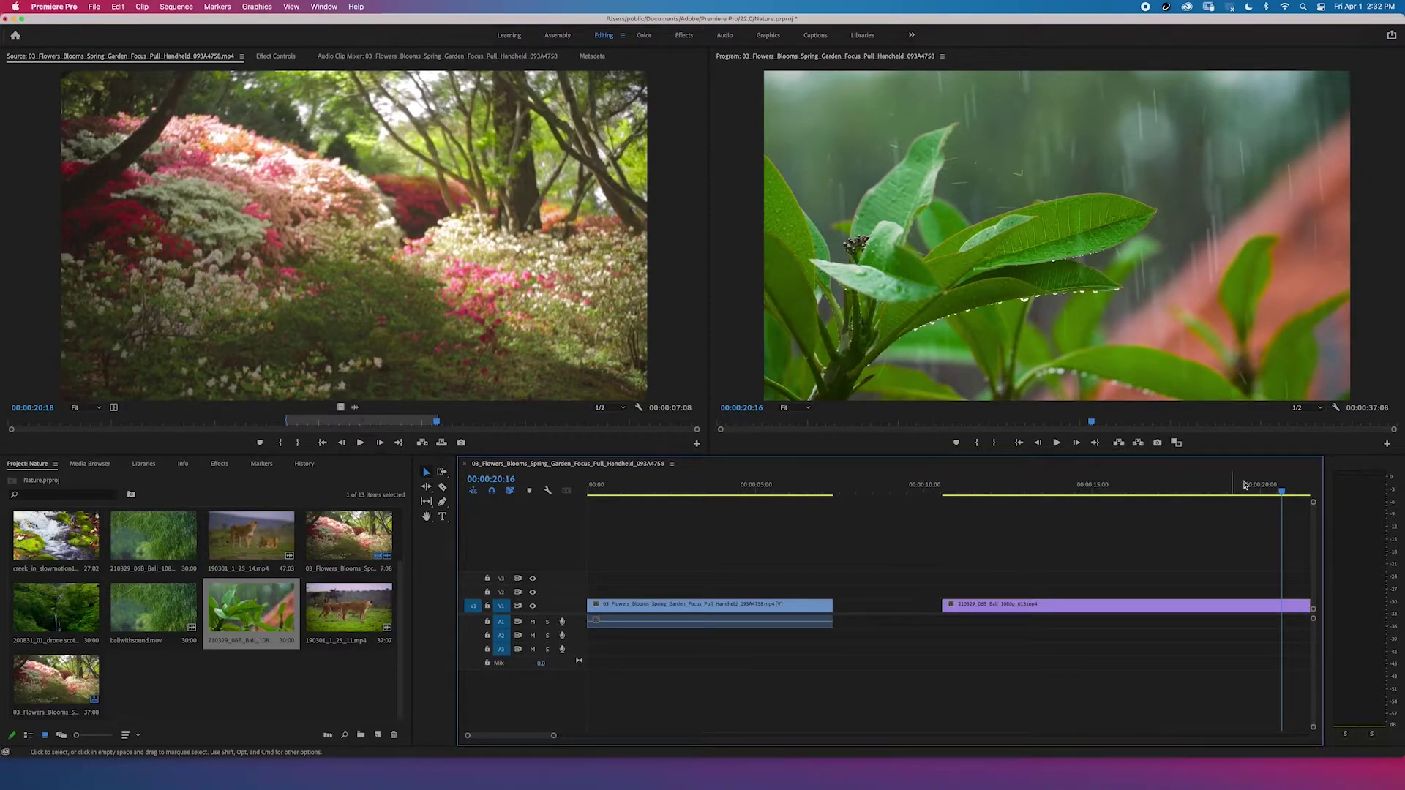
click(1240, 491)
drag(1197, 502, 821, 511)
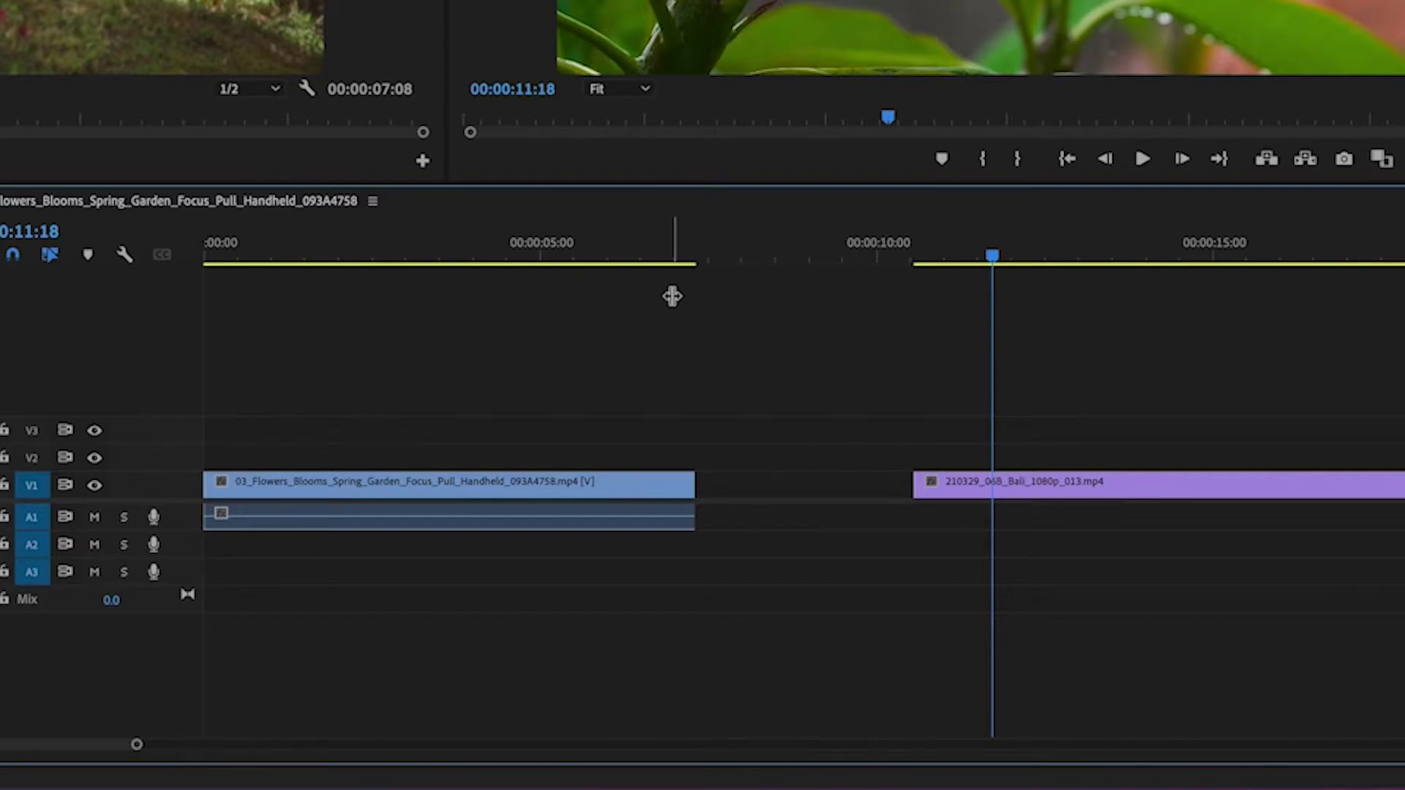
right_click(805, 496)
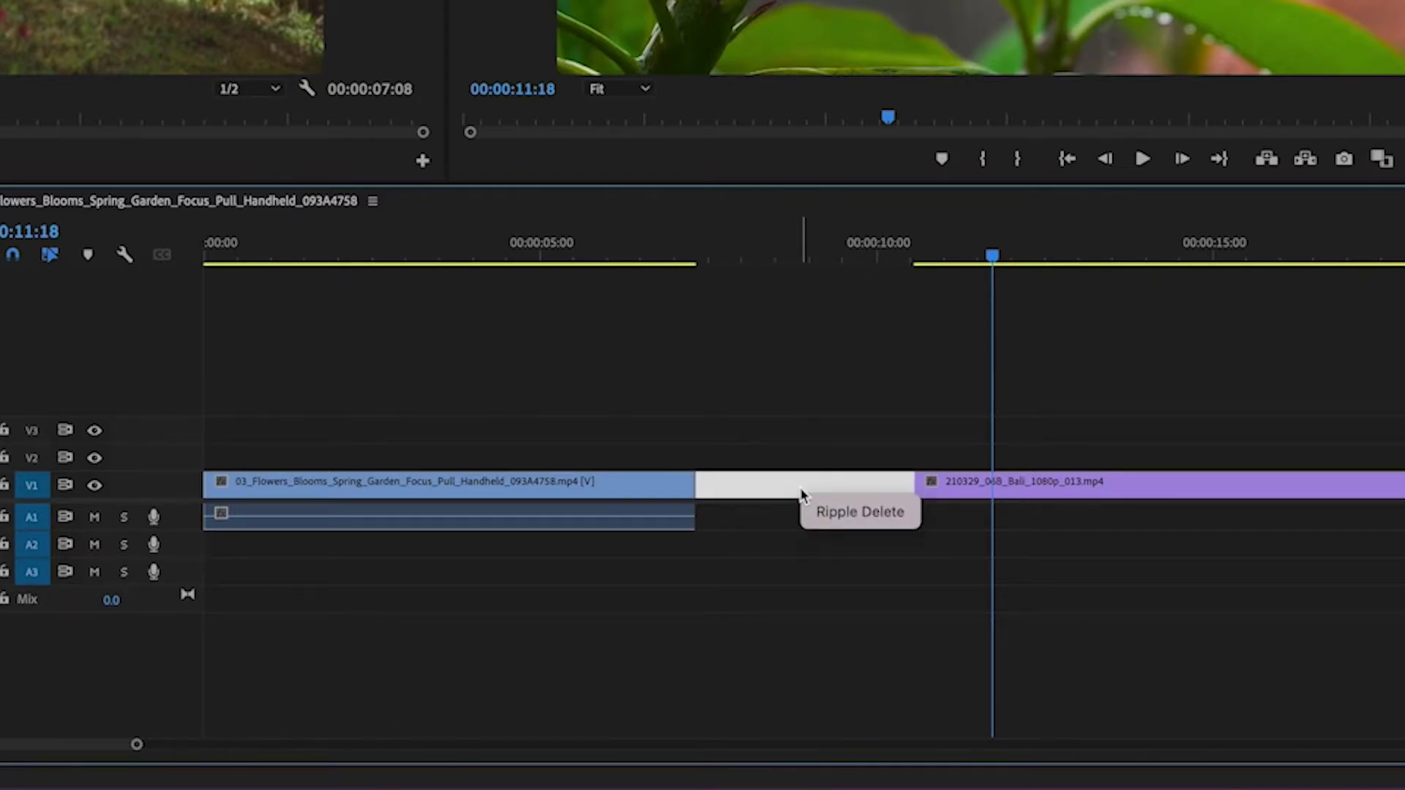
click(840, 516)
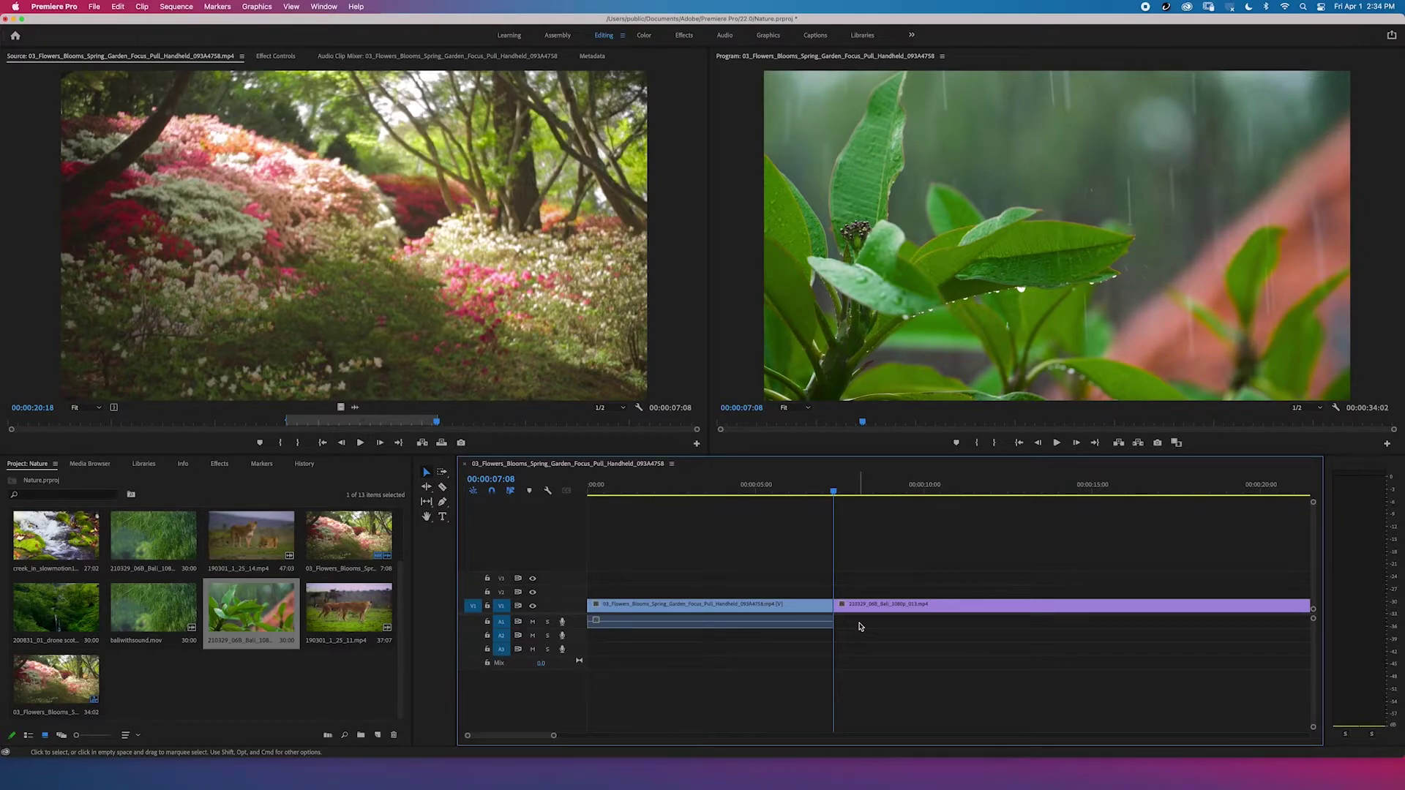
Move the flower clip's audio to track A3 and its video to track V3.
drag(697, 627, 695, 651)
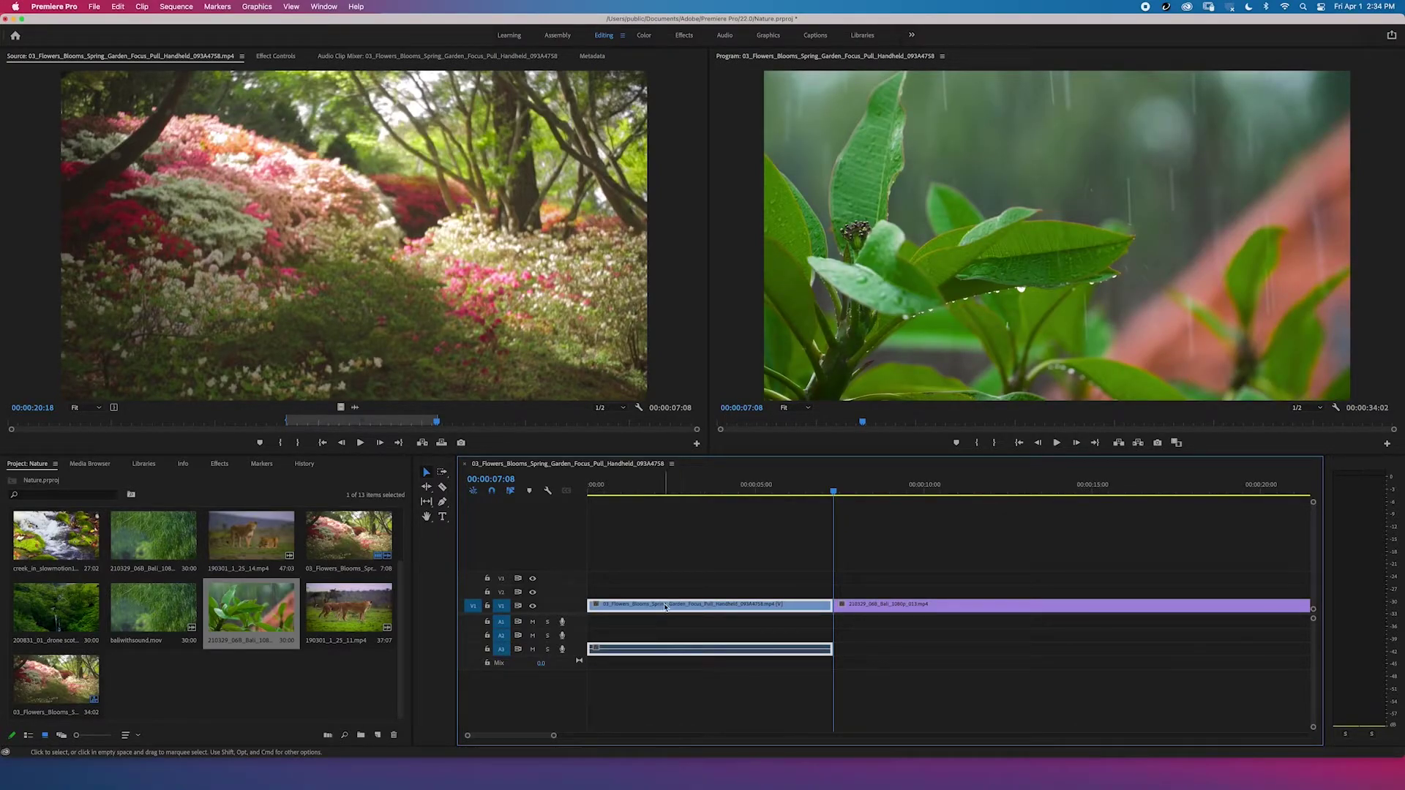
drag(664, 606, 667, 584)
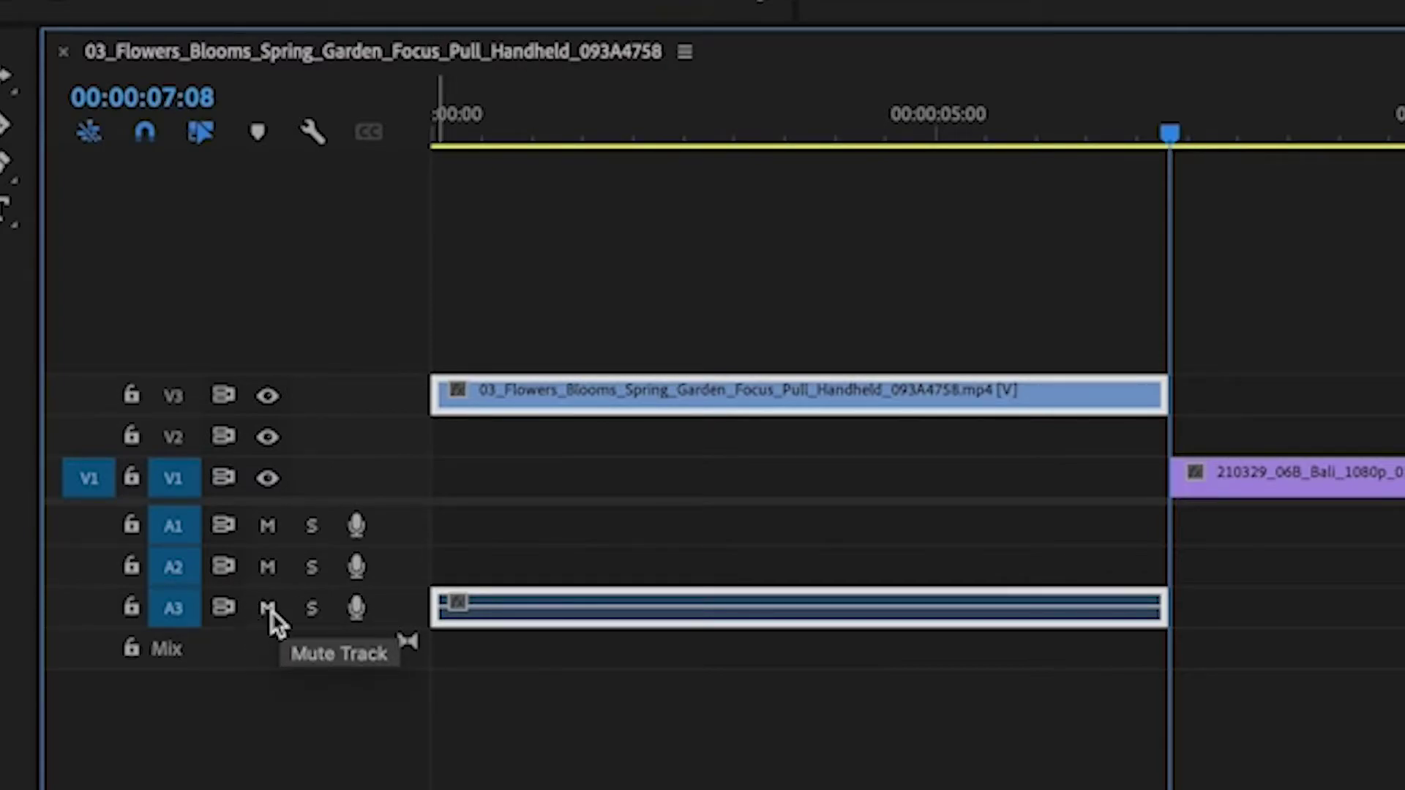
Try the mute and solo toggles on track A3, and turn both off again.
click(269, 612)
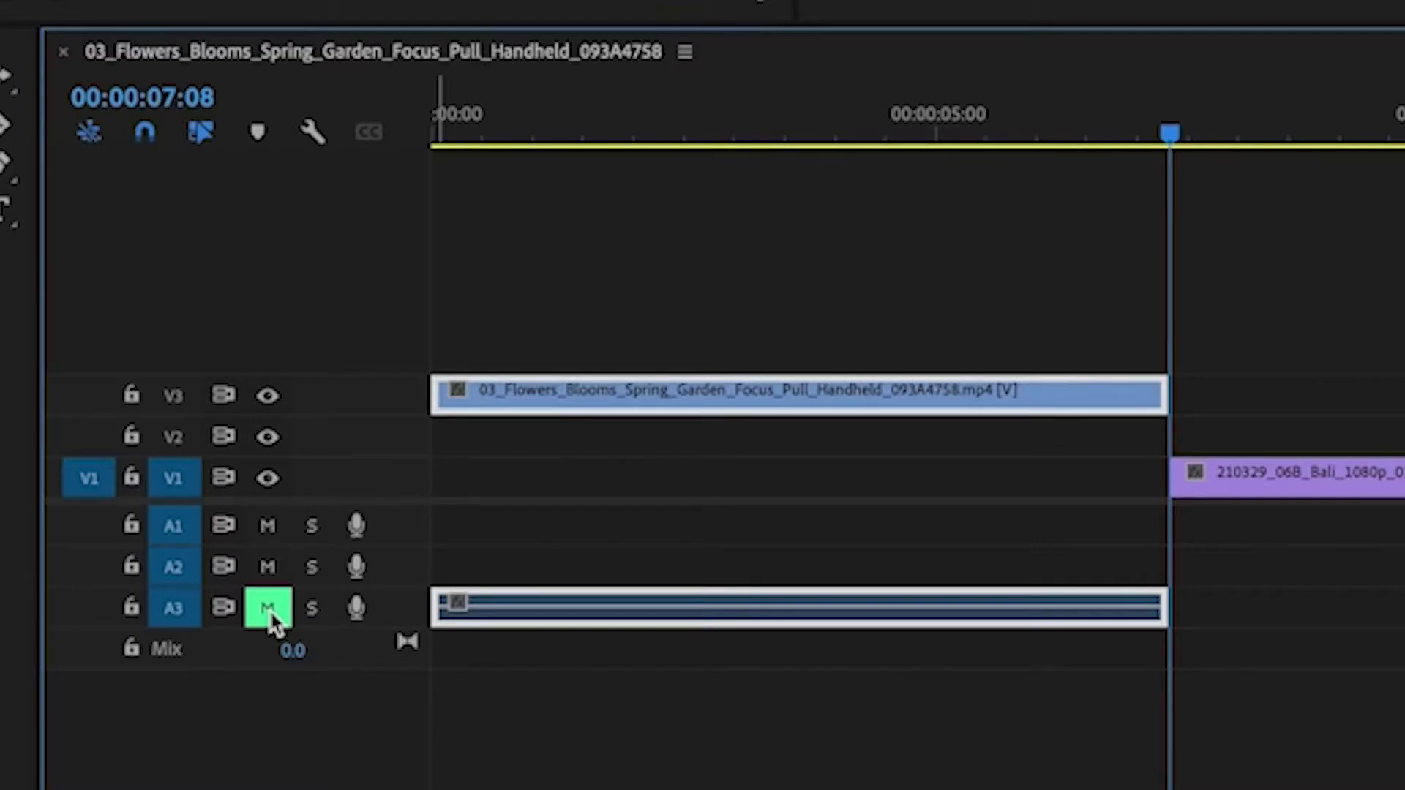
click(311, 610)
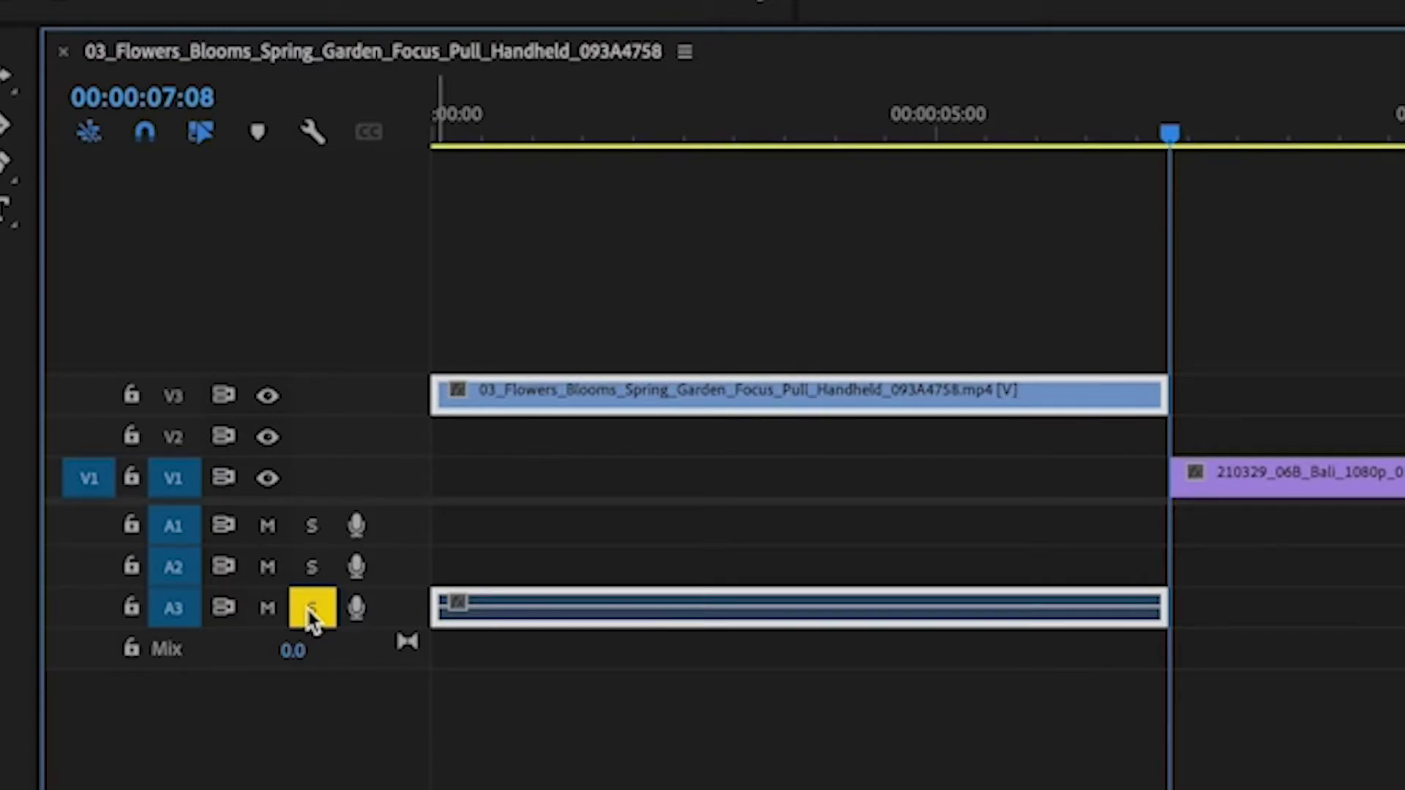
click(307, 614)
Try deleting the linked flower clip from V3 and A3, and undo the deletion.
click(734, 648)
click(700, 615)
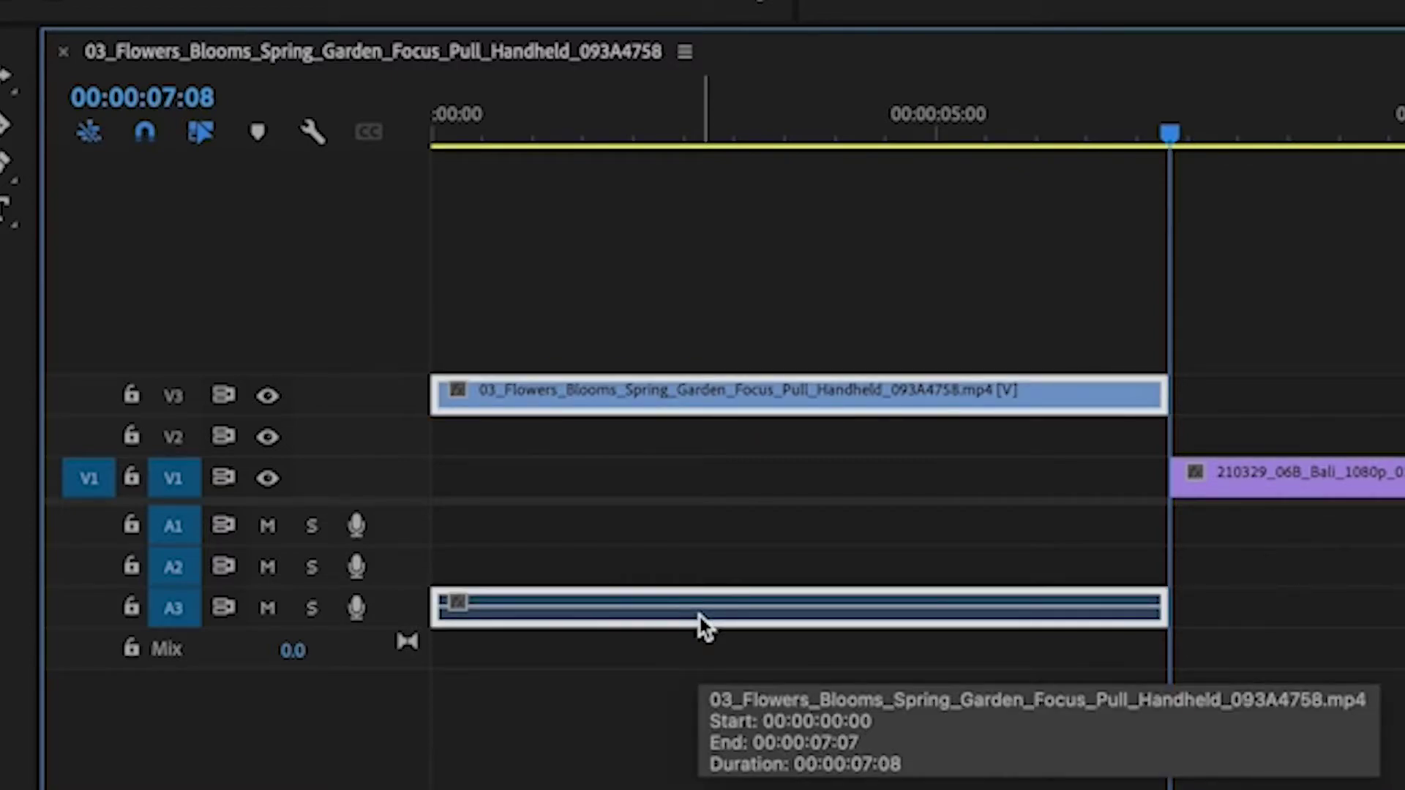
key(Delete)
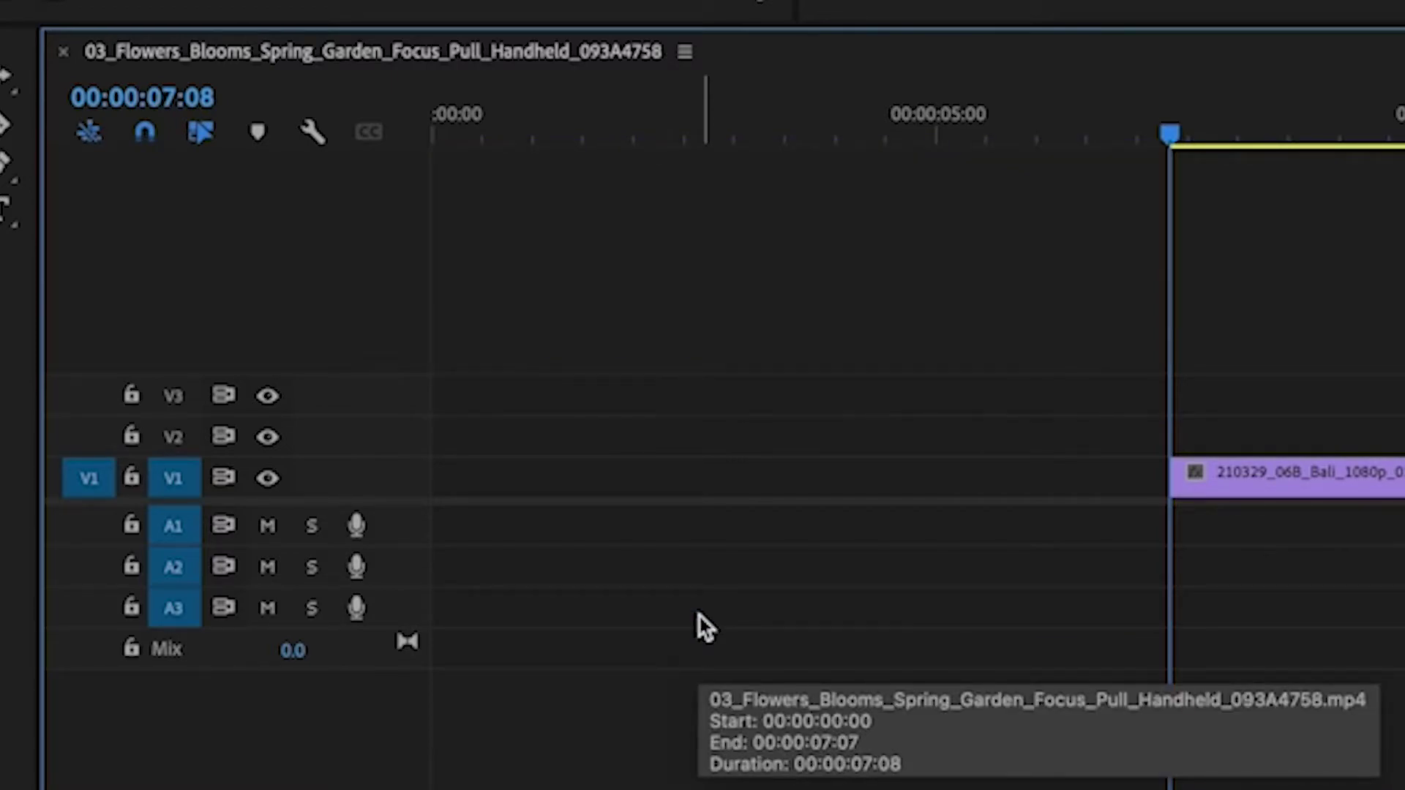
key(ctrl+z)
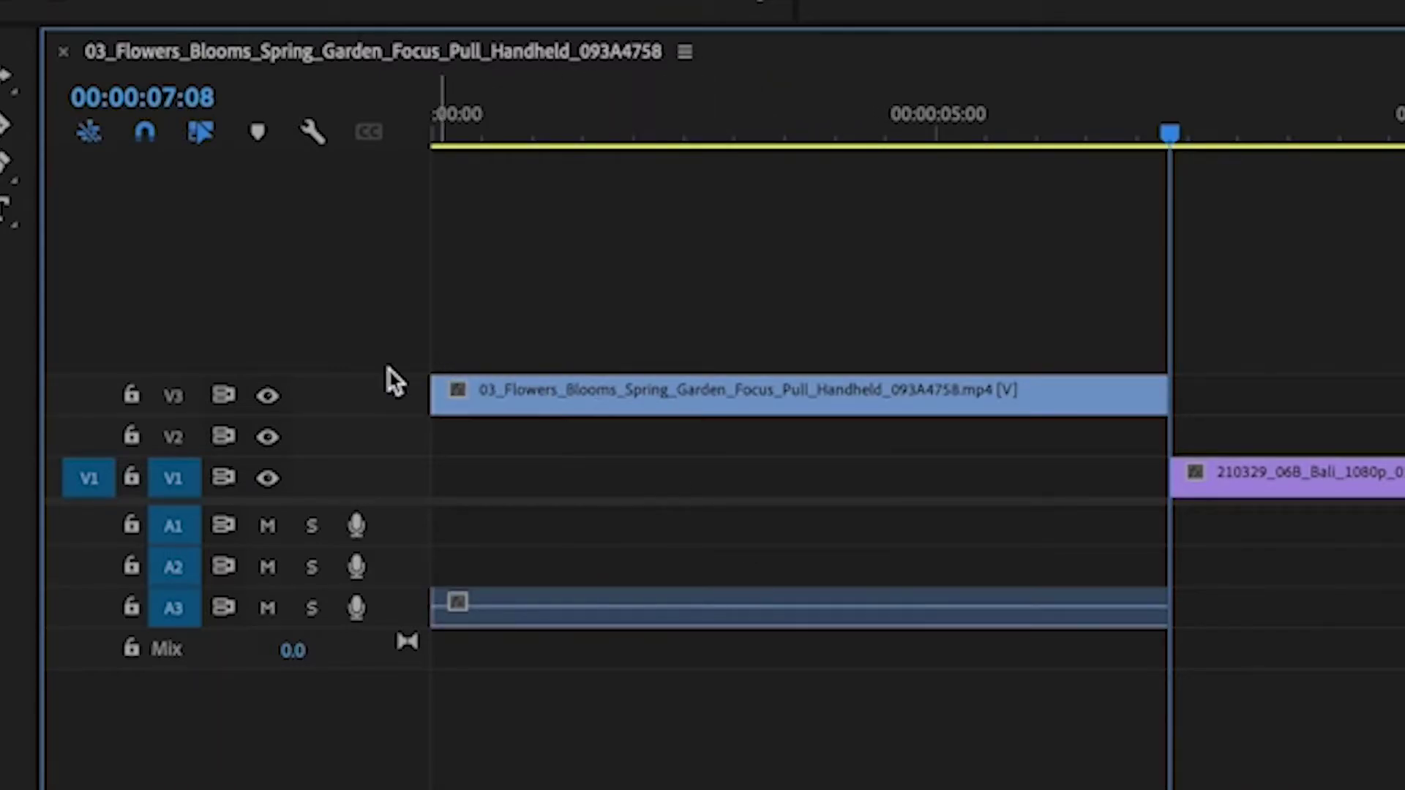
Try deleting only the flower clip's audio from A3 with V3 locked, then undo the deletion and unlock V3.
click(131, 395)
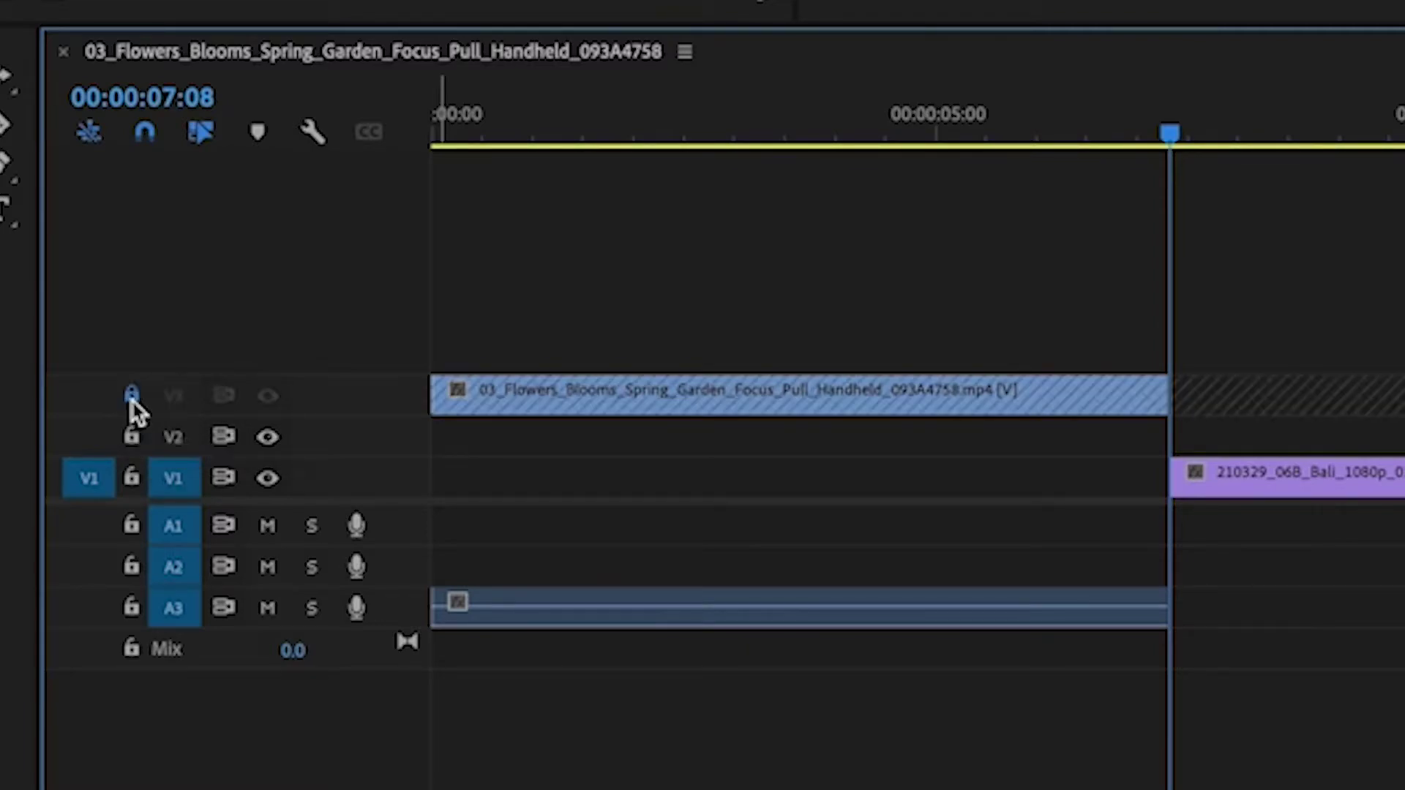
click(598, 609)
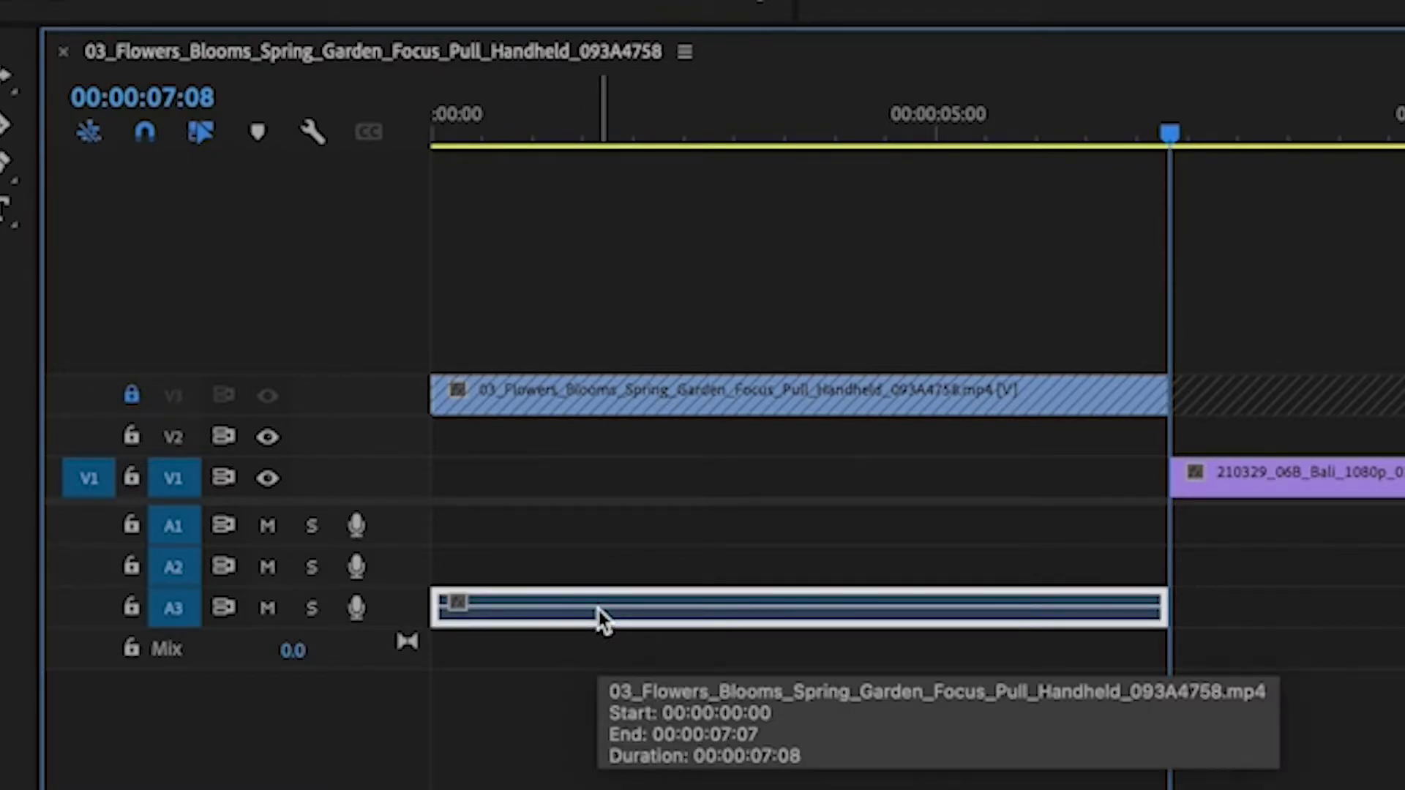
key(Delete)
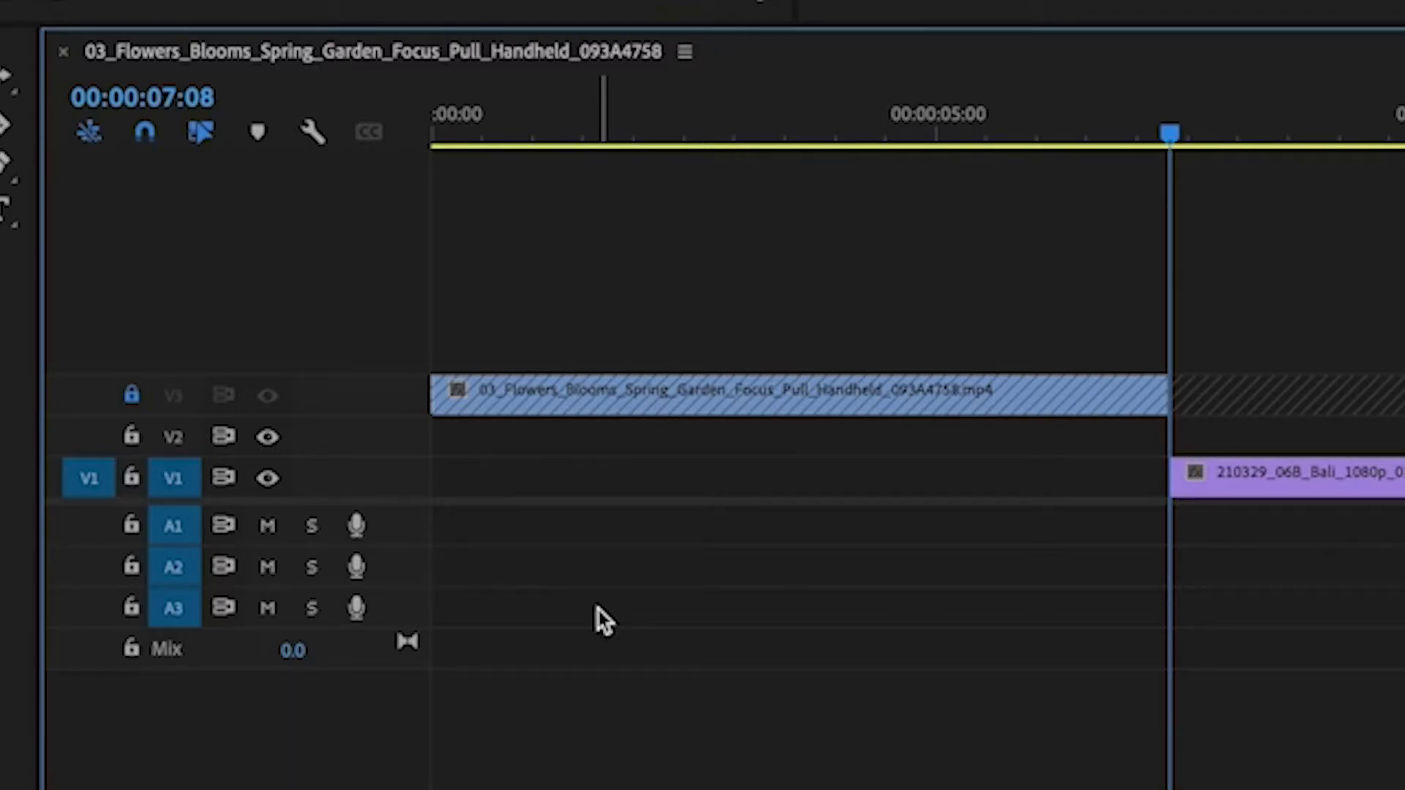
key(ctrl+z)
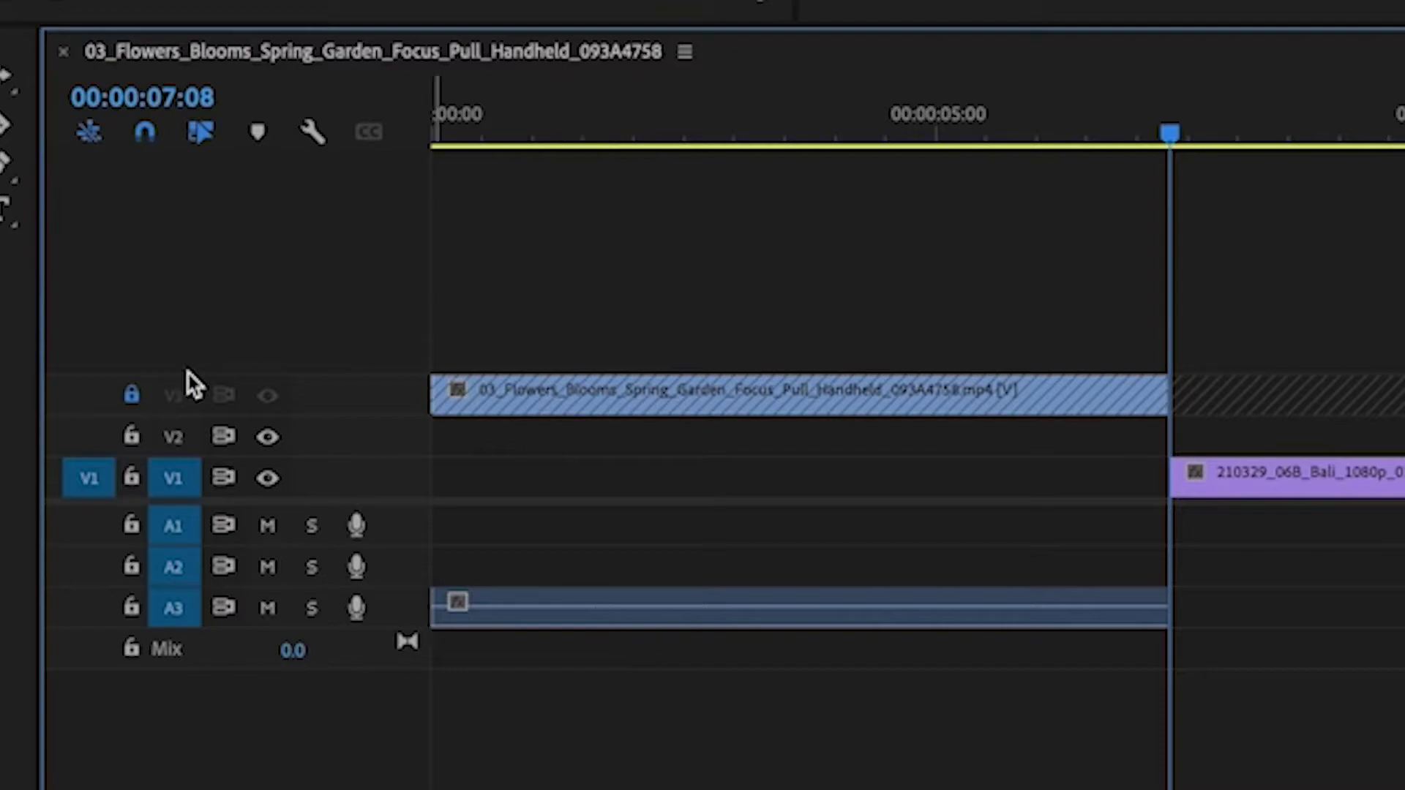
click(135, 394)
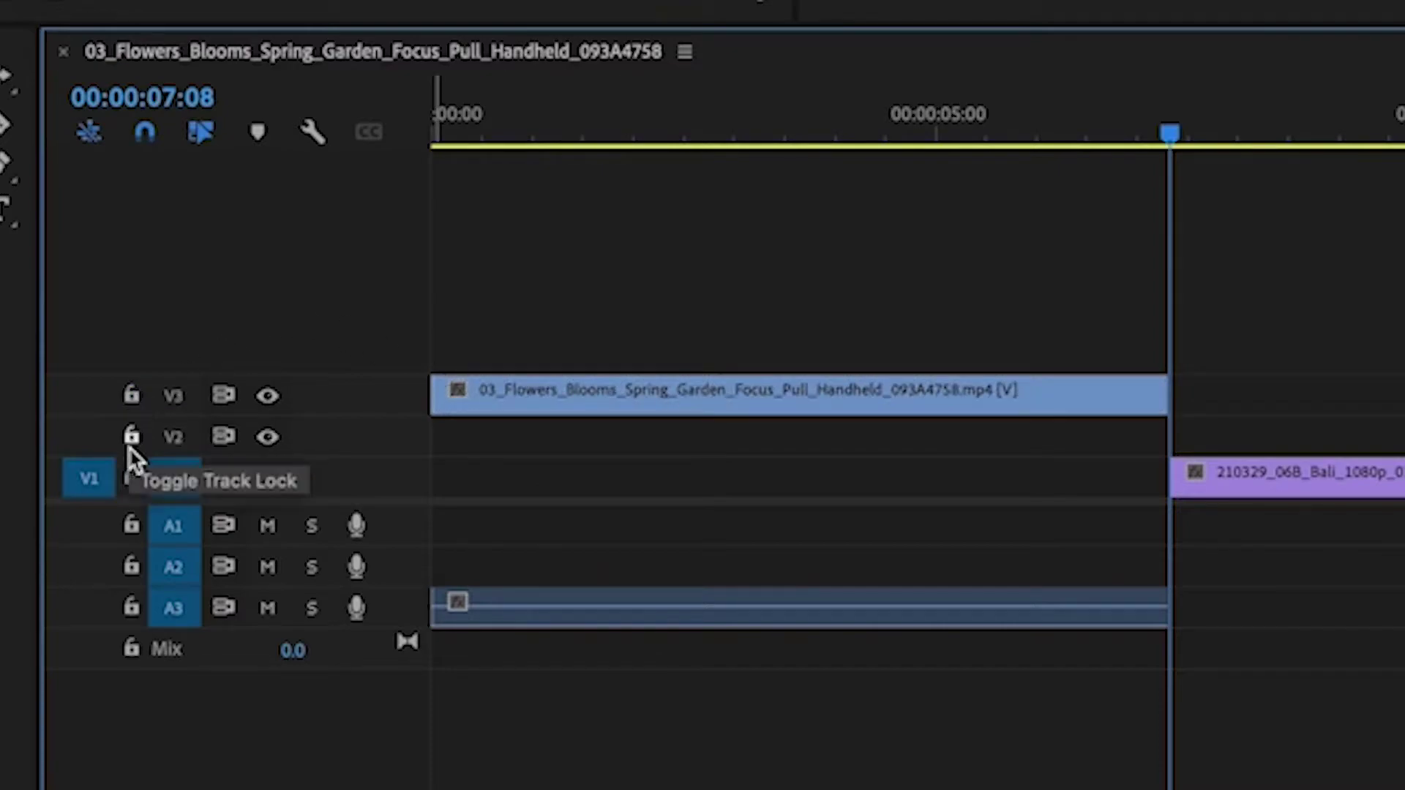
Try deleting only the flower clip's video from V3 with A3 locked, and undo the deletion and the track lock.
click(133, 609)
click(598, 407)
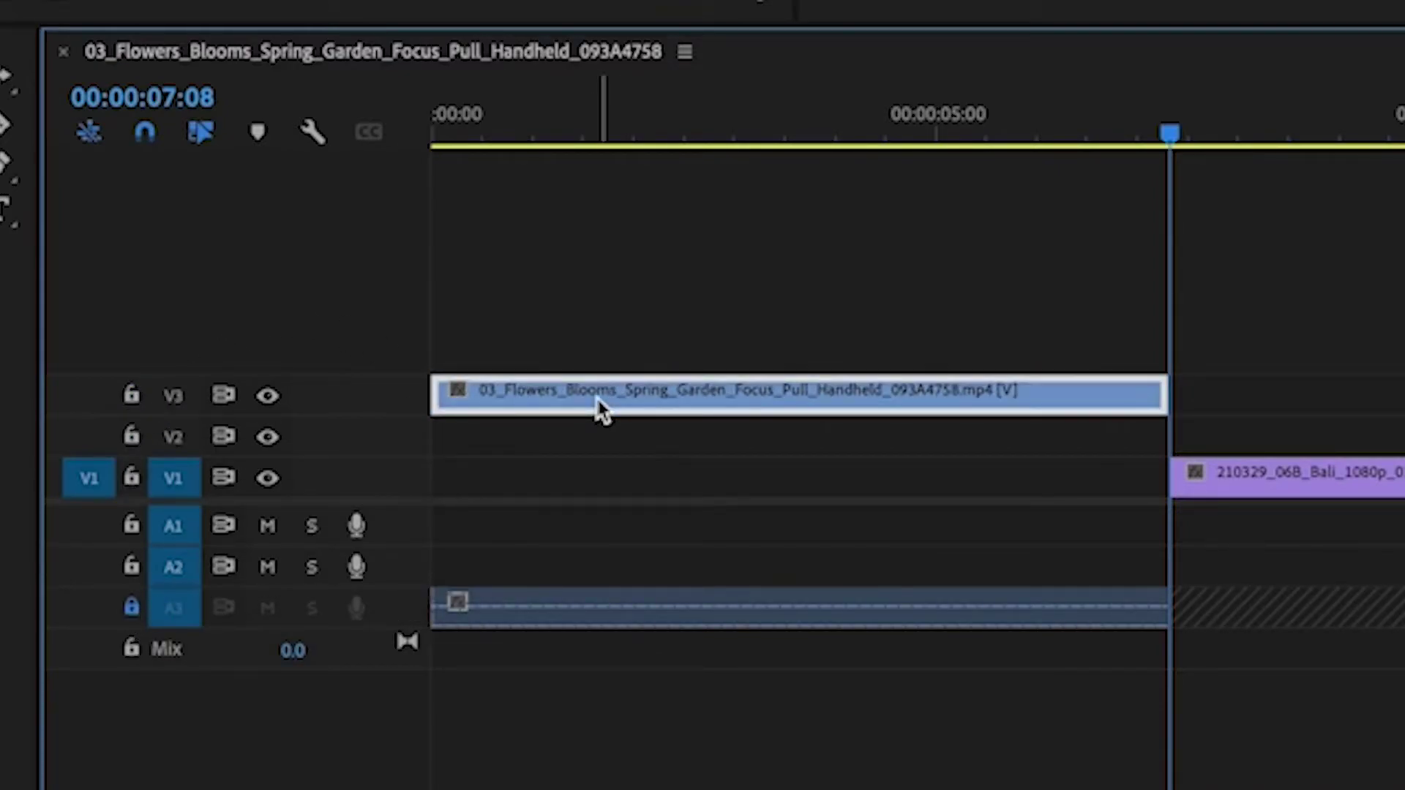
key(Delete)
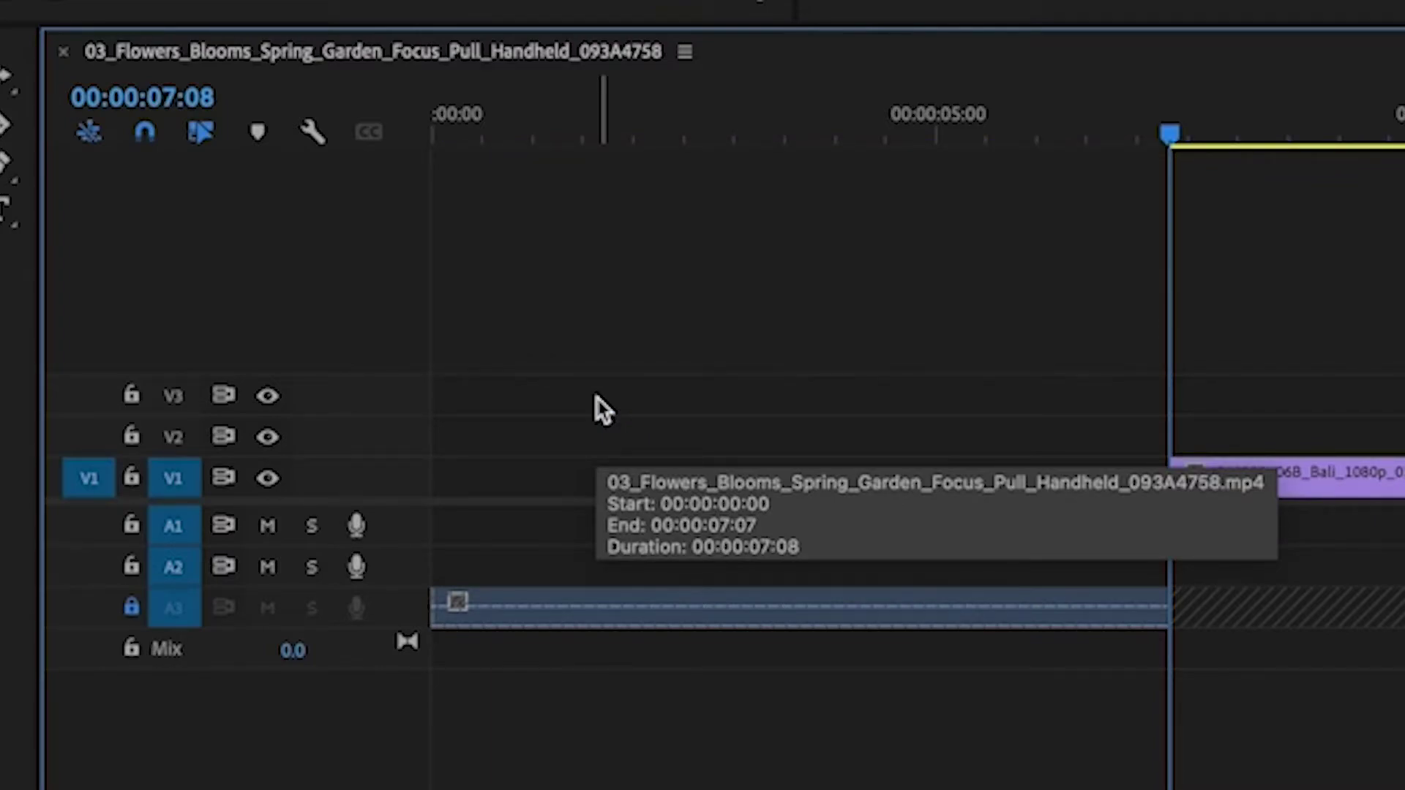
key(ctrl+z)
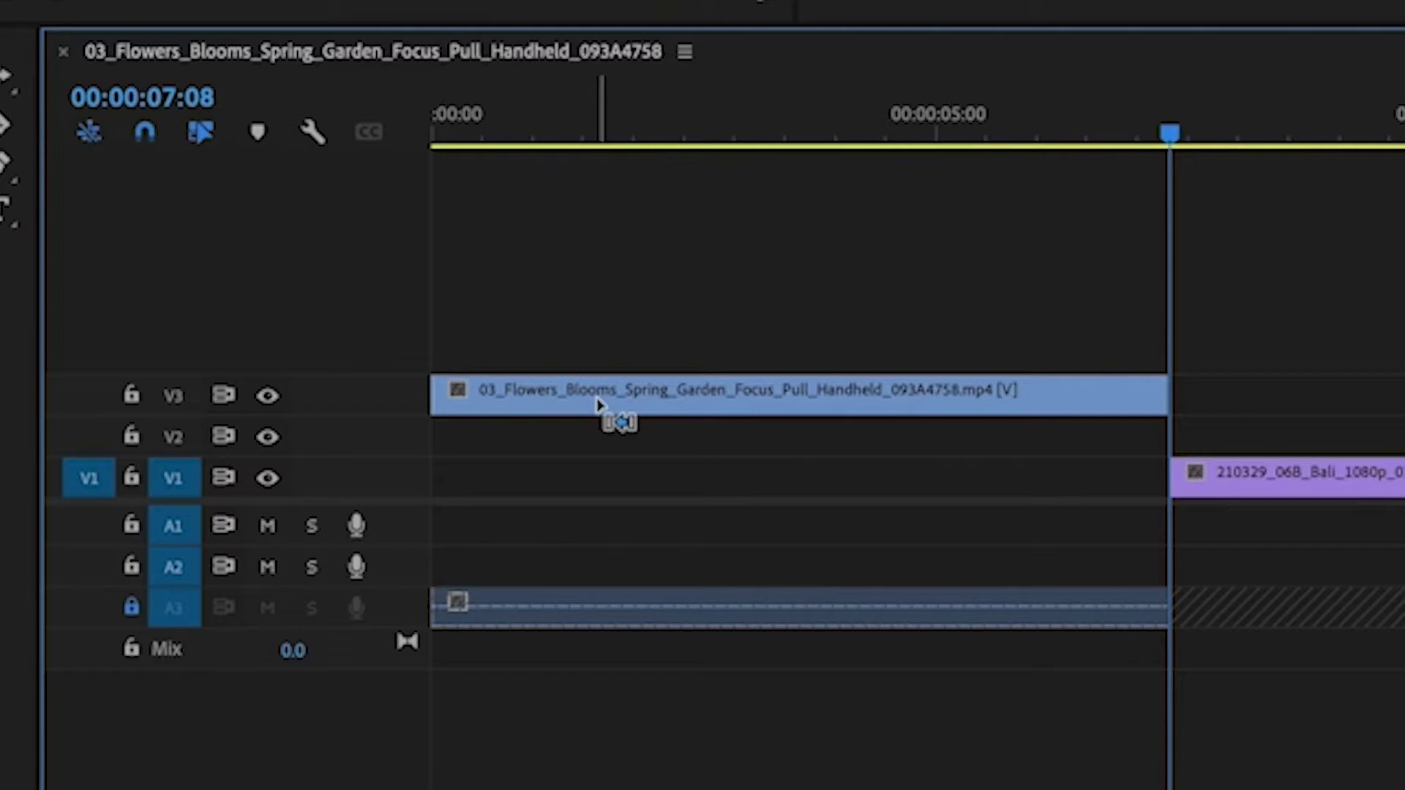
key(ctrl+z)
Lock track V3 and delete the flower clip's audio from track A3.
click(131, 396)
click(555, 610)
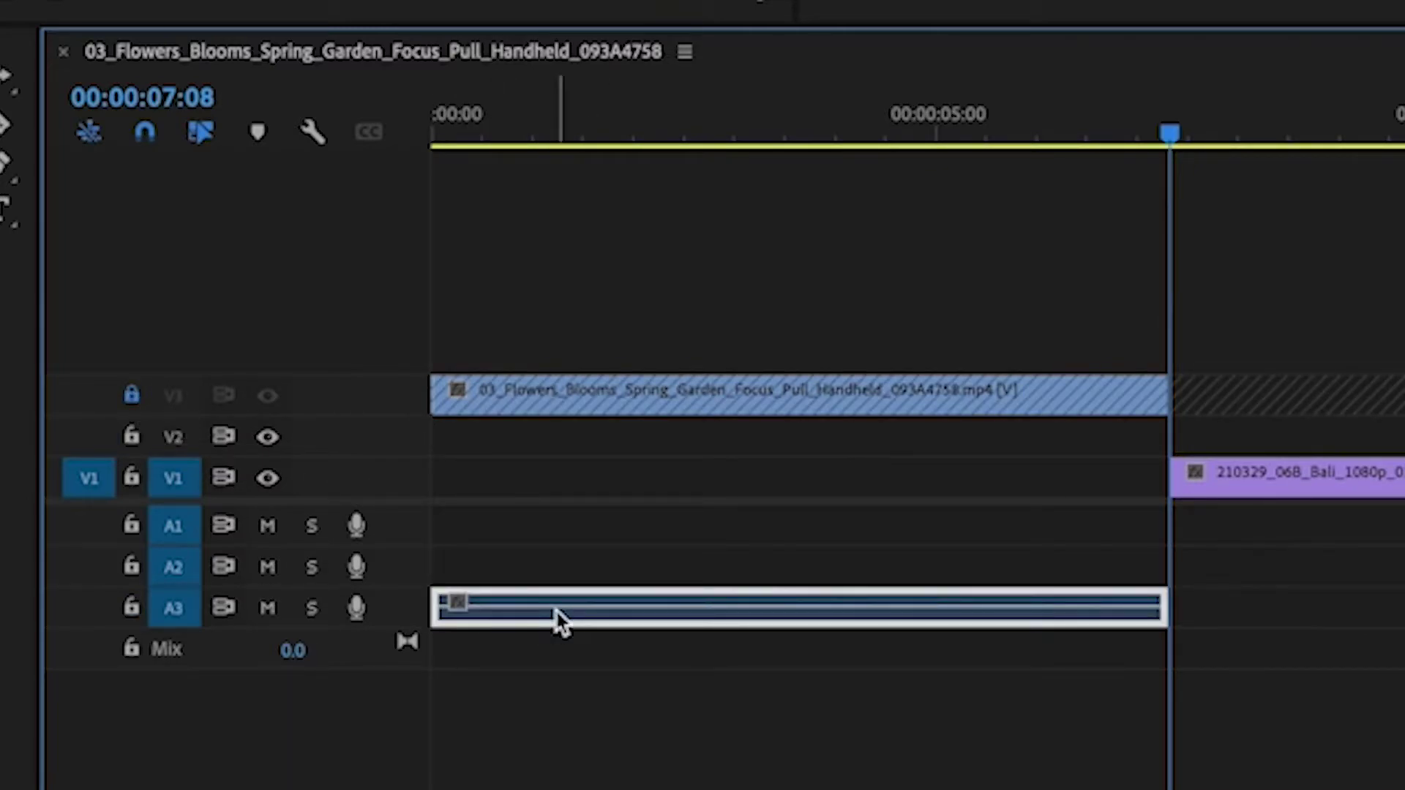
key(Delete)
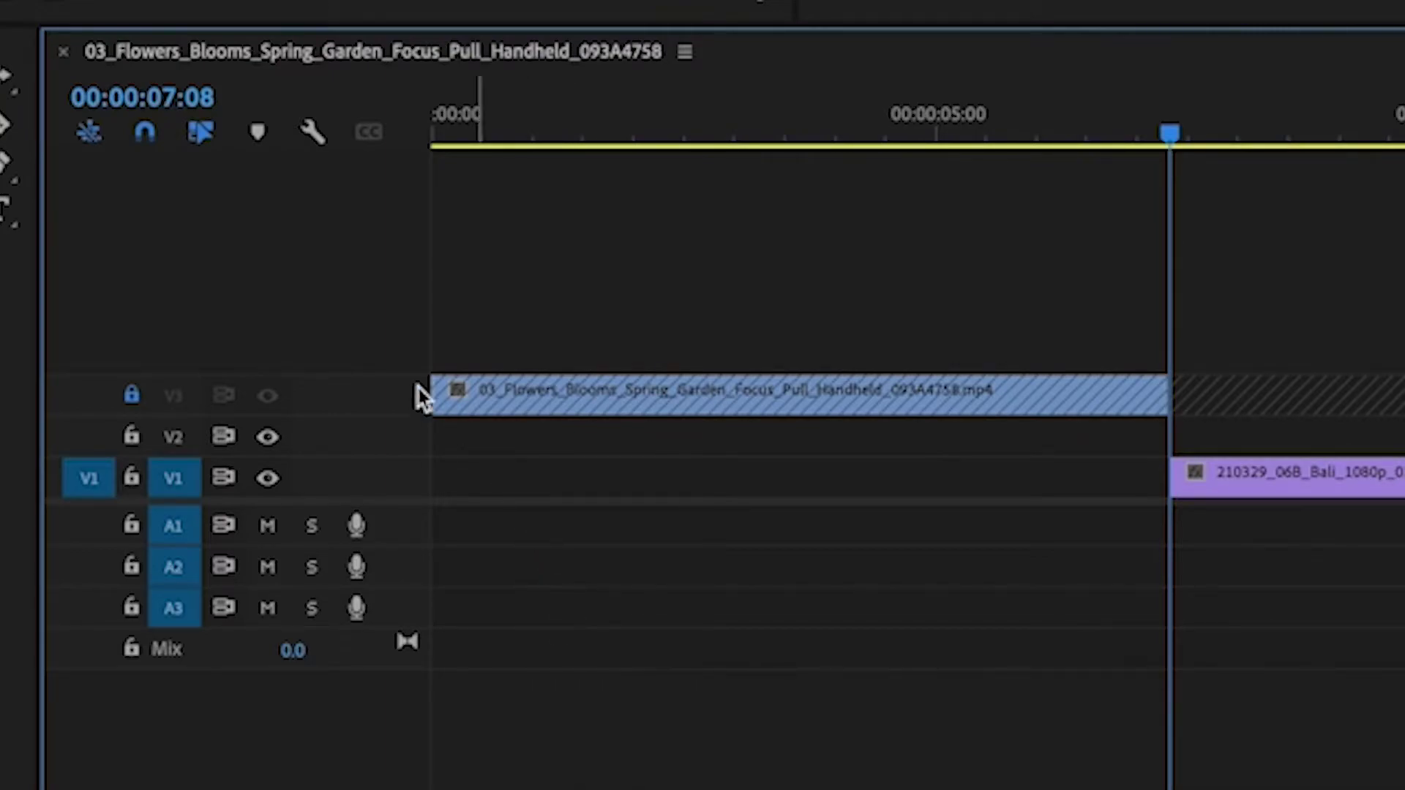
Unlock track V3 and move the flower clip's video down to track V1 at the sequence start, before the leaf clip.
click(131, 399)
mouse_move(1274, 484)
mouse_down()
mouse_move(1264, 395)
mouse_move(1276, 476)
mouse_up()
click(131, 396)
drag(642, 413, 638, 473)
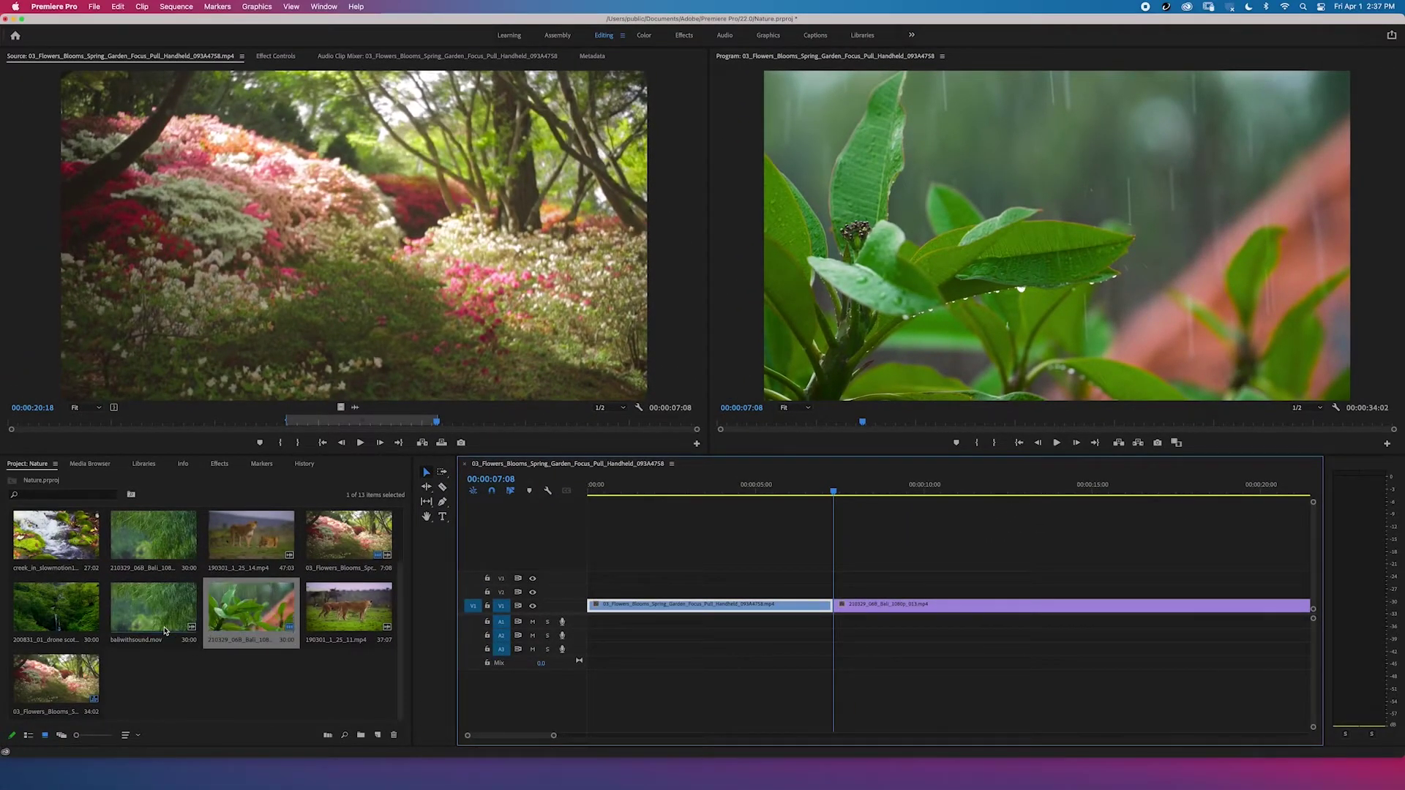
Open the music file The-Lark-From-Children's-Album-CLM0111.mp3 from the project media in the Source Monitor.
scroll(165, 631, up, 1)
click(81, 546)
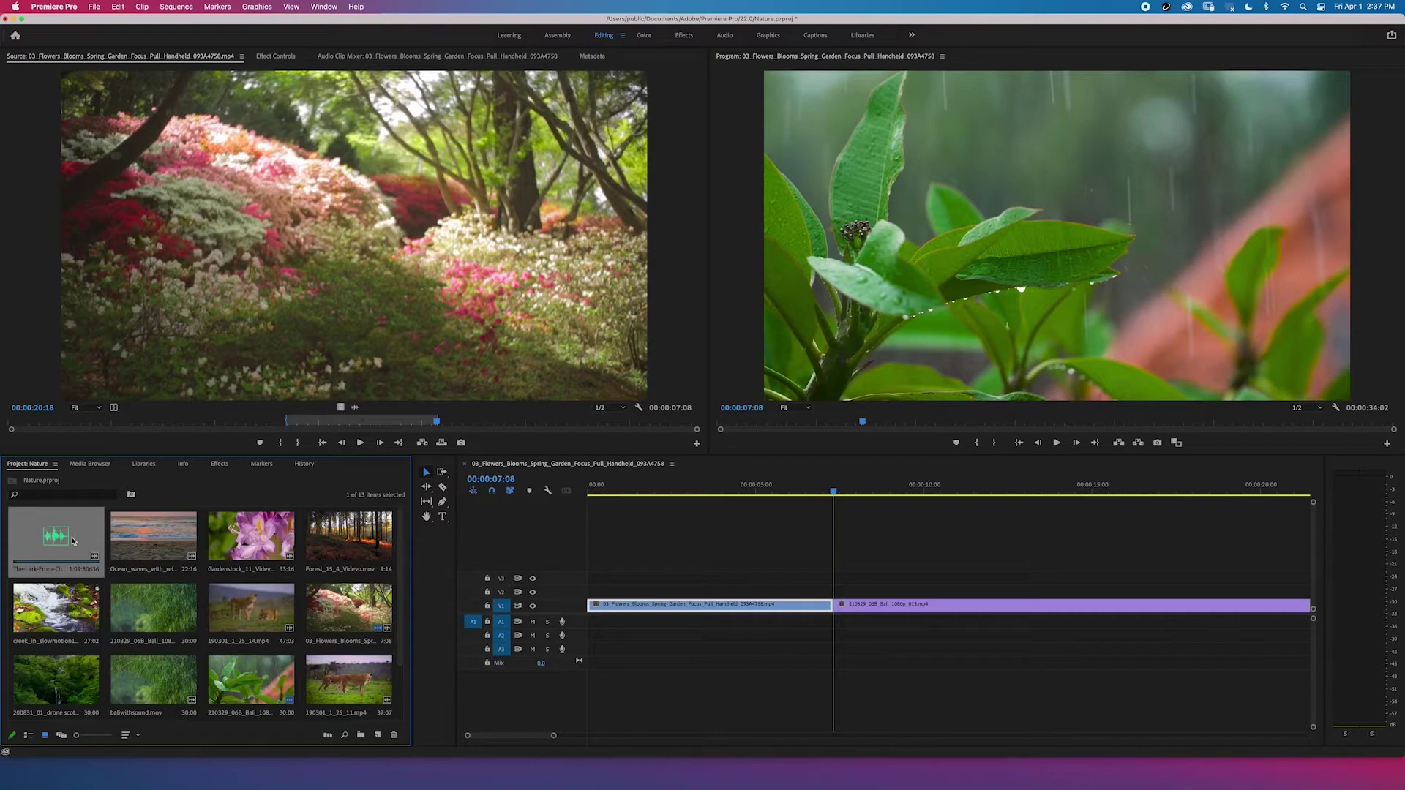
double_click(76, 540)
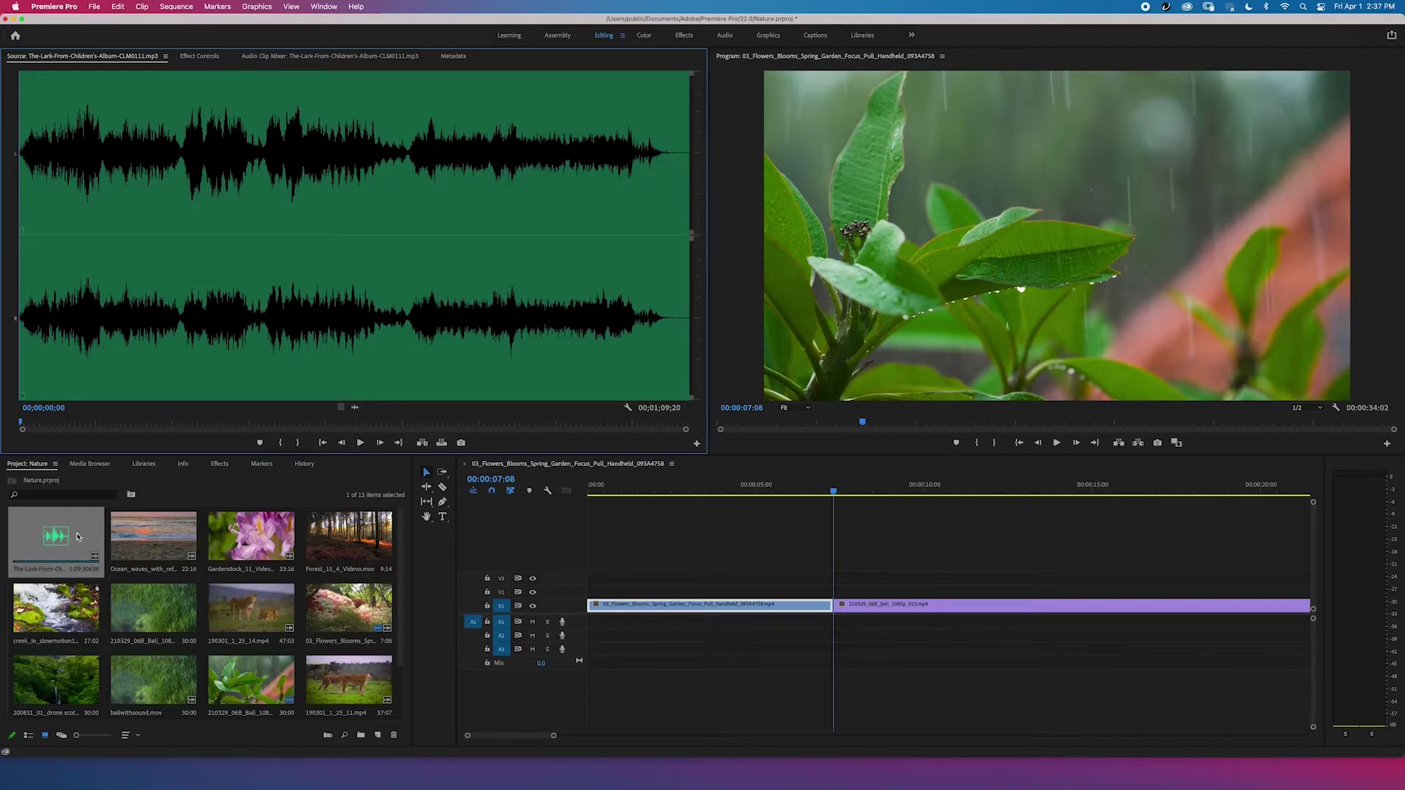
Place the music file on track A1 at the sequence start and trim its end back to the leaf clip's end.
drag(78, 537, 592, 627)
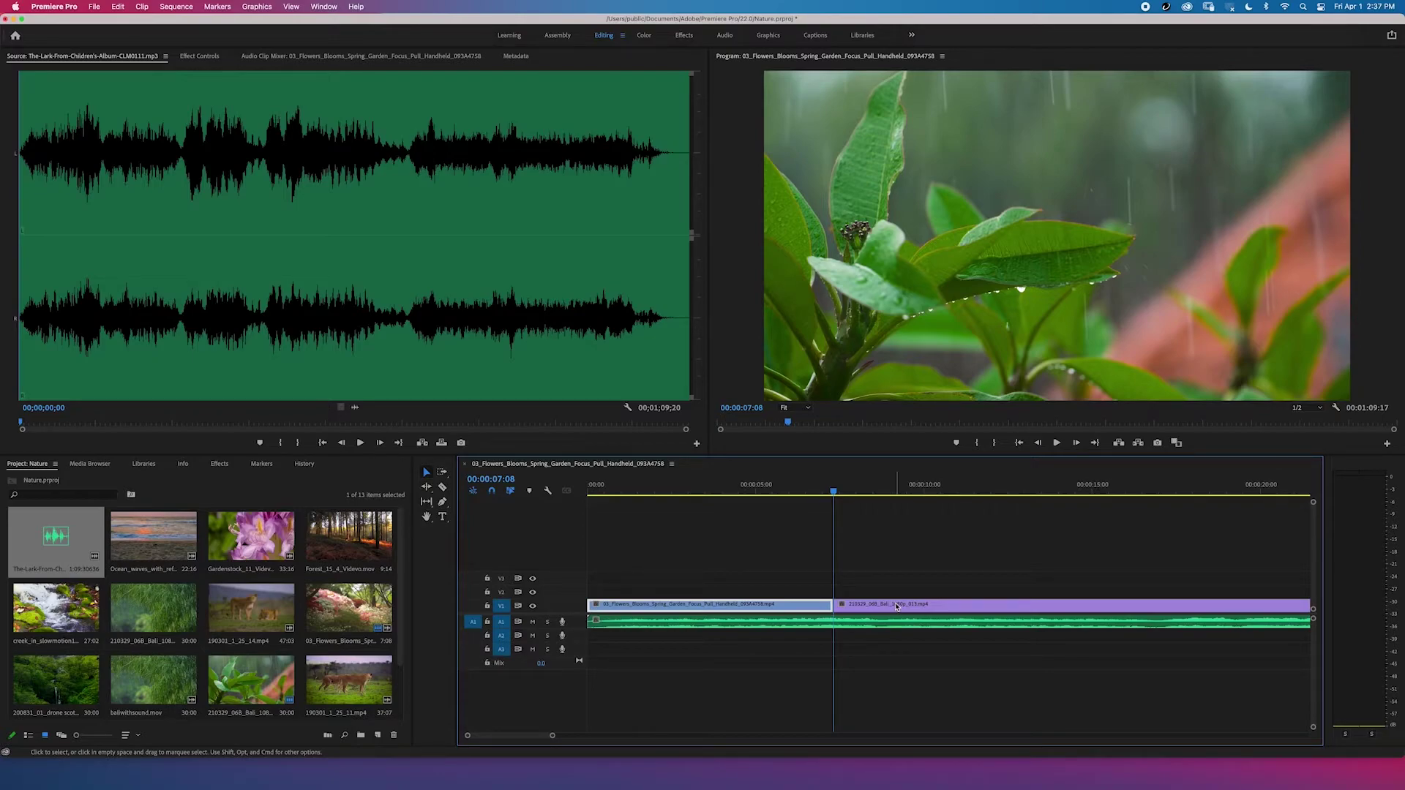
scroll(944, 626, right, 10)
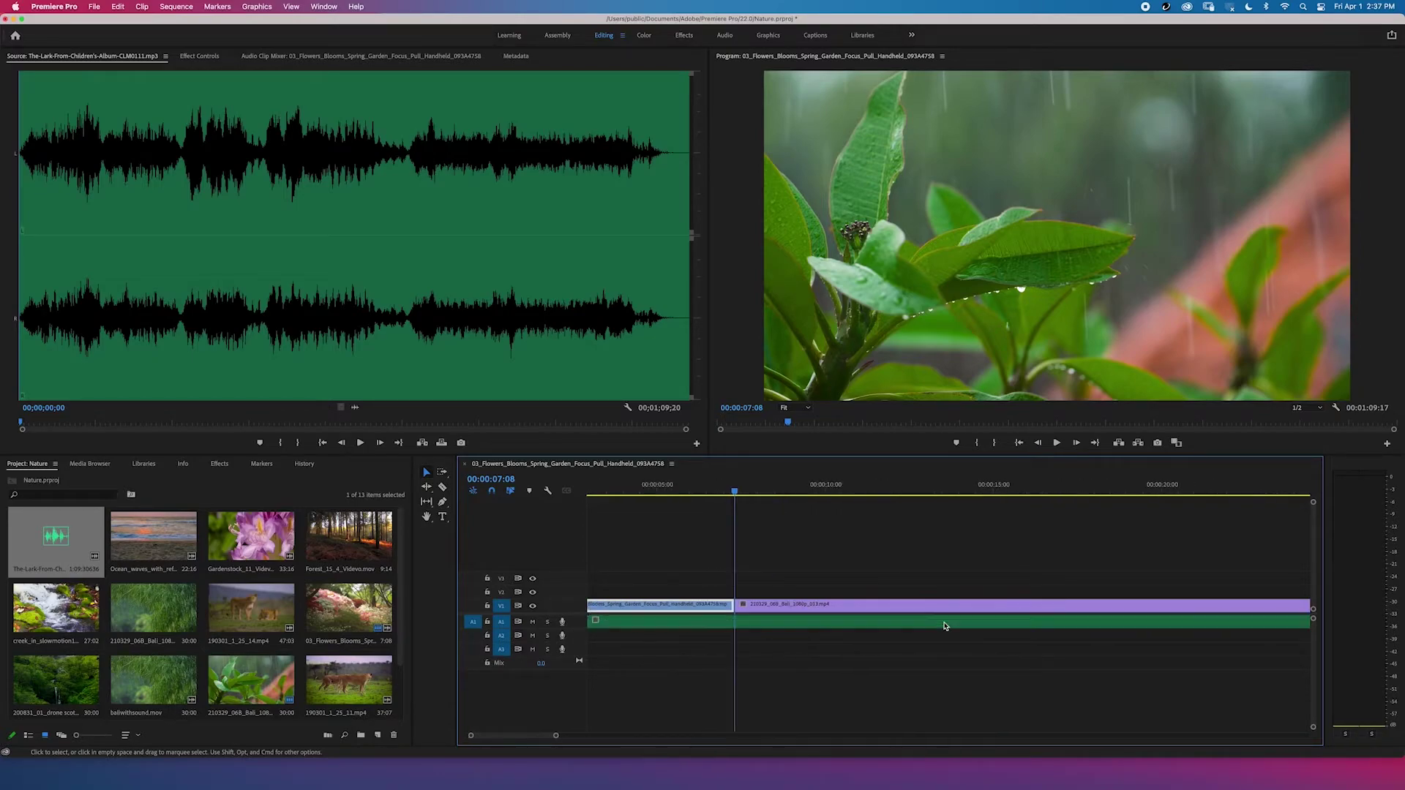
scroll(944, 626, right, 15)
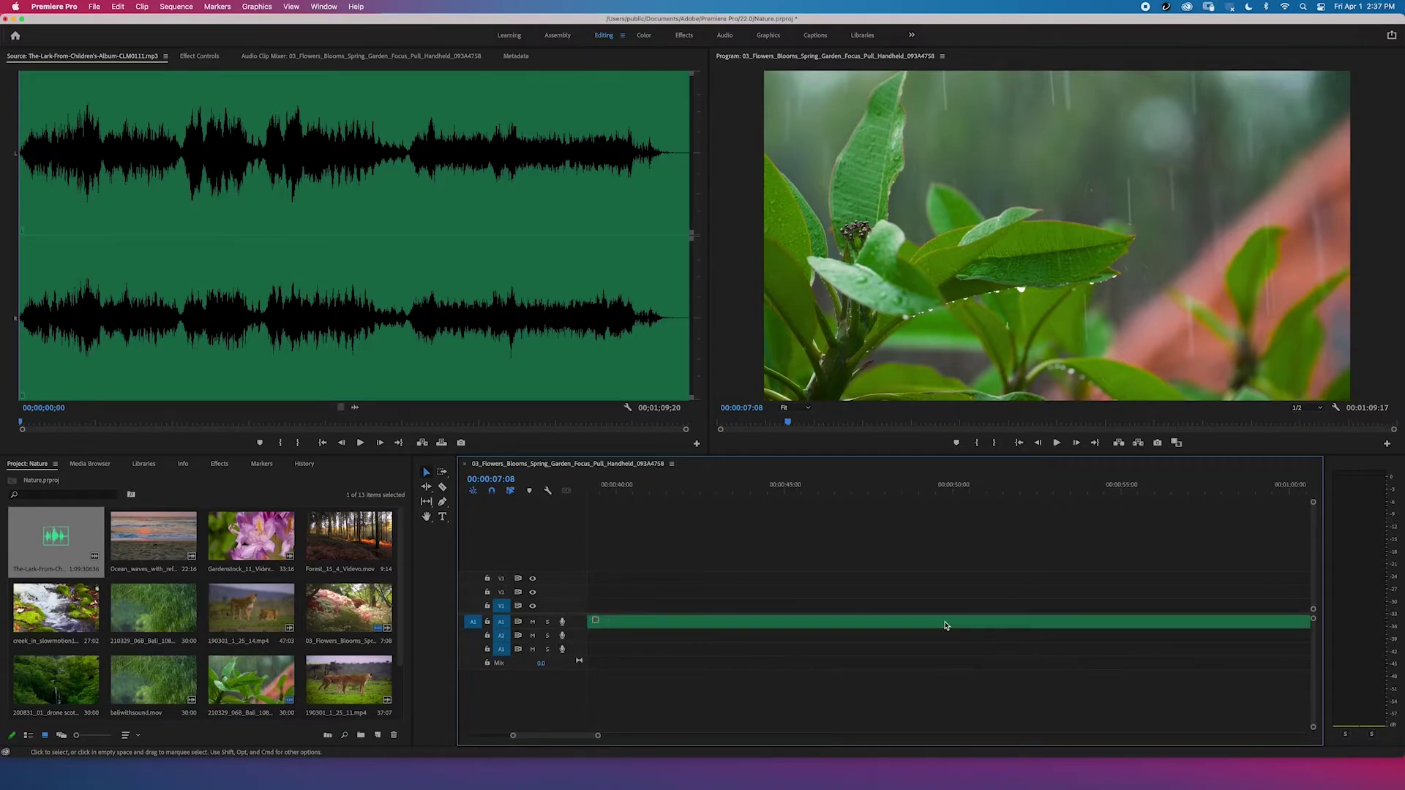
scroll(945, 626, right, 1)
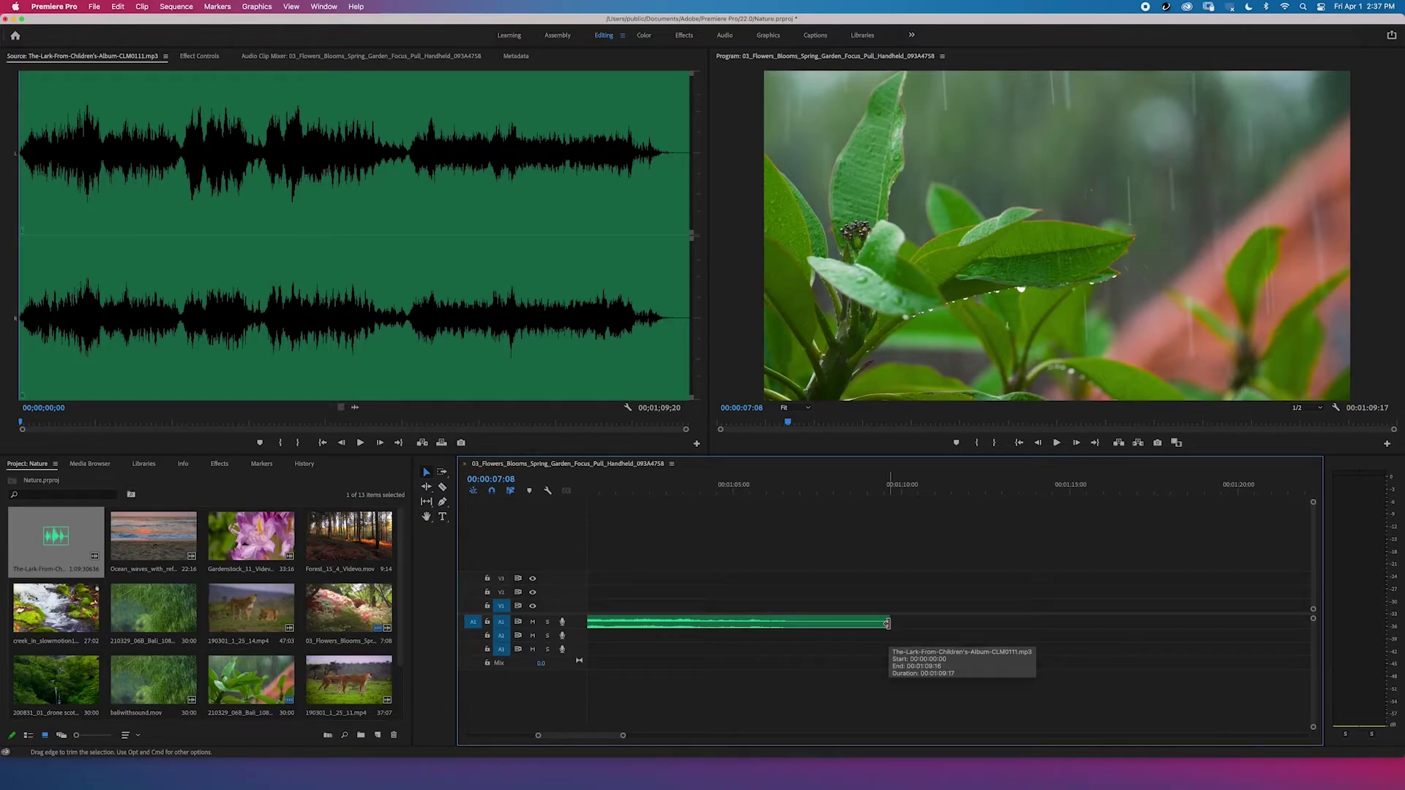
drag(887, 623, 697, 621)
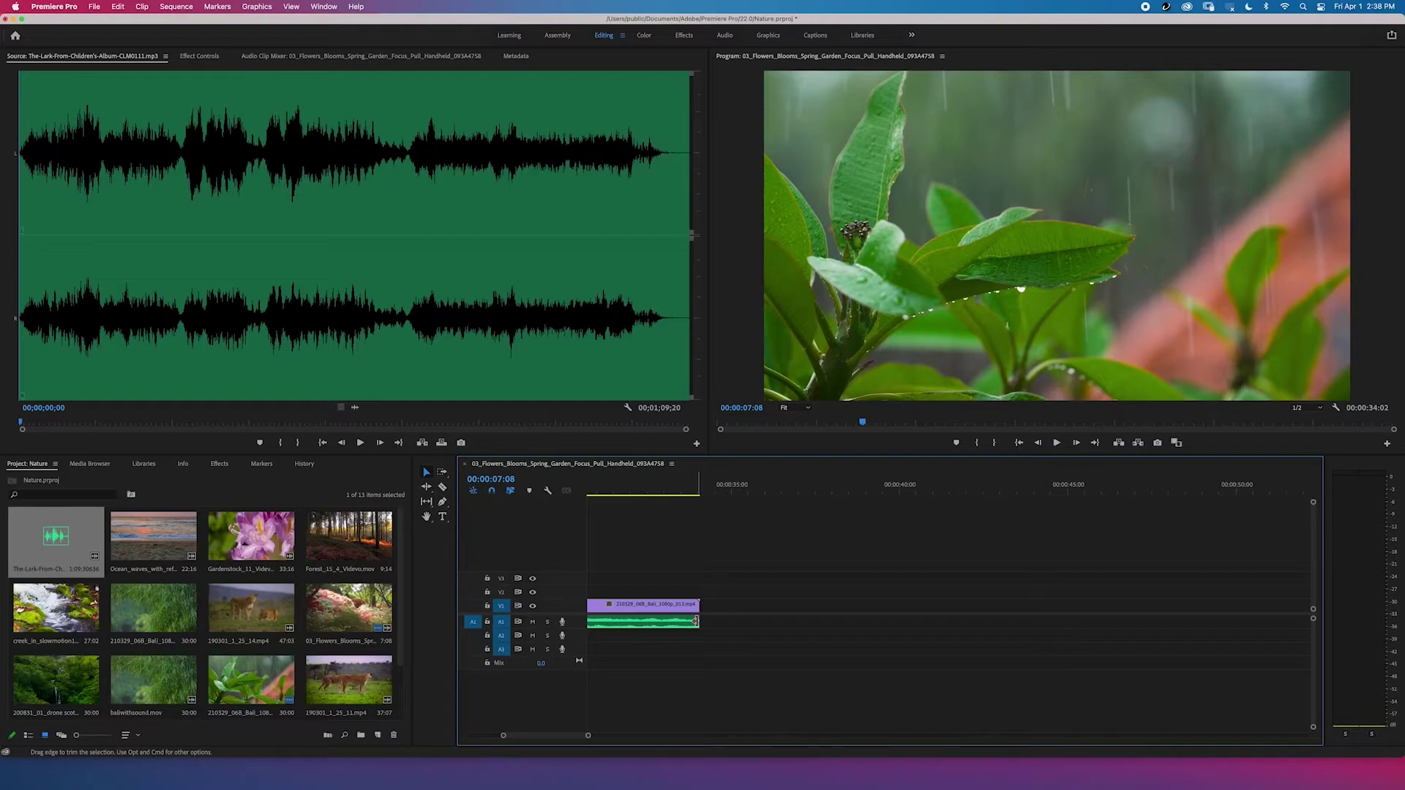
drag(696, 621, 731, 623)
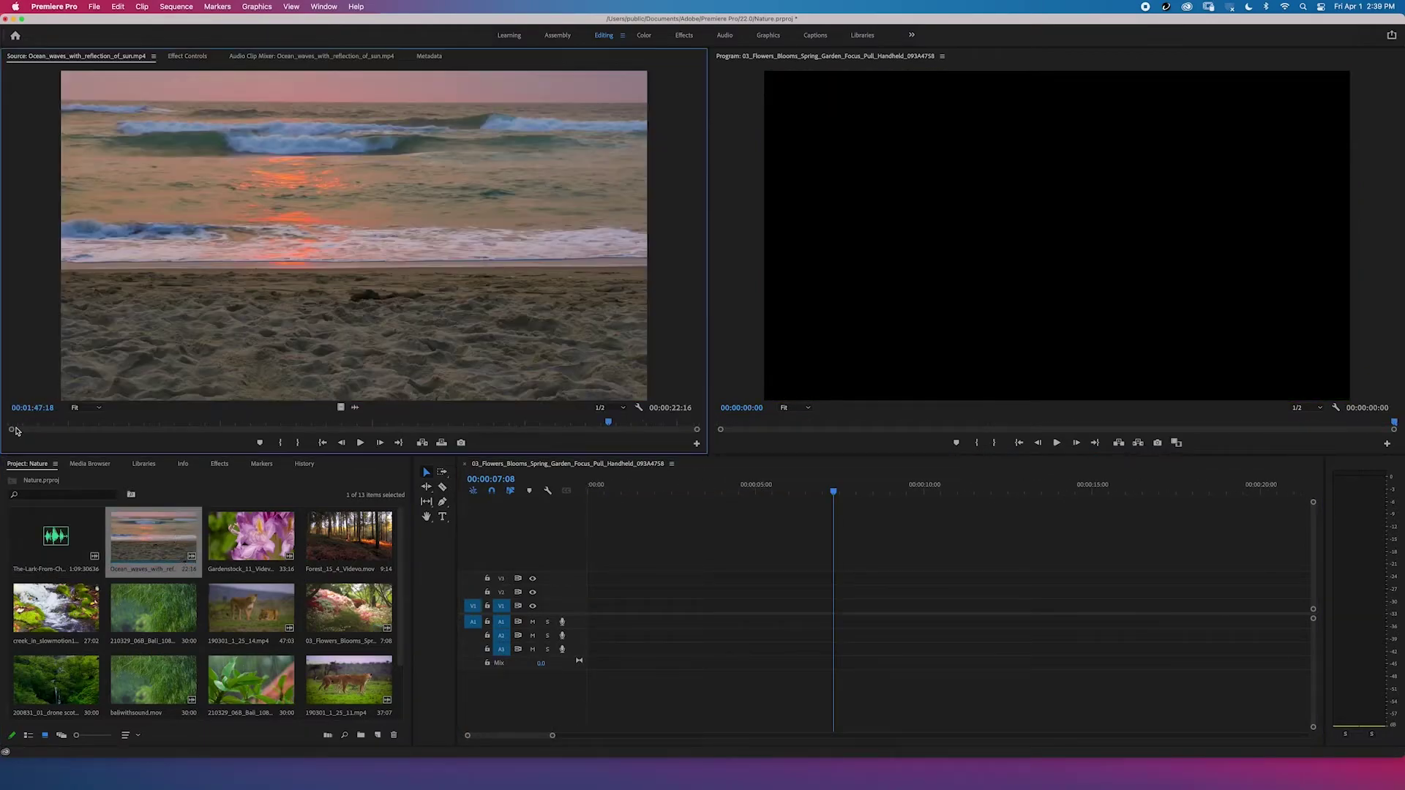
Mark a 2:20 section of the ocean waves clip, place it at the sequence start on V1, and play it.
drag(16, 432, 247, 426)
key(o)
drag(419, 423, 368, 422)
key(o)
drag(366, 337, 578, 598)
click(770, 417)
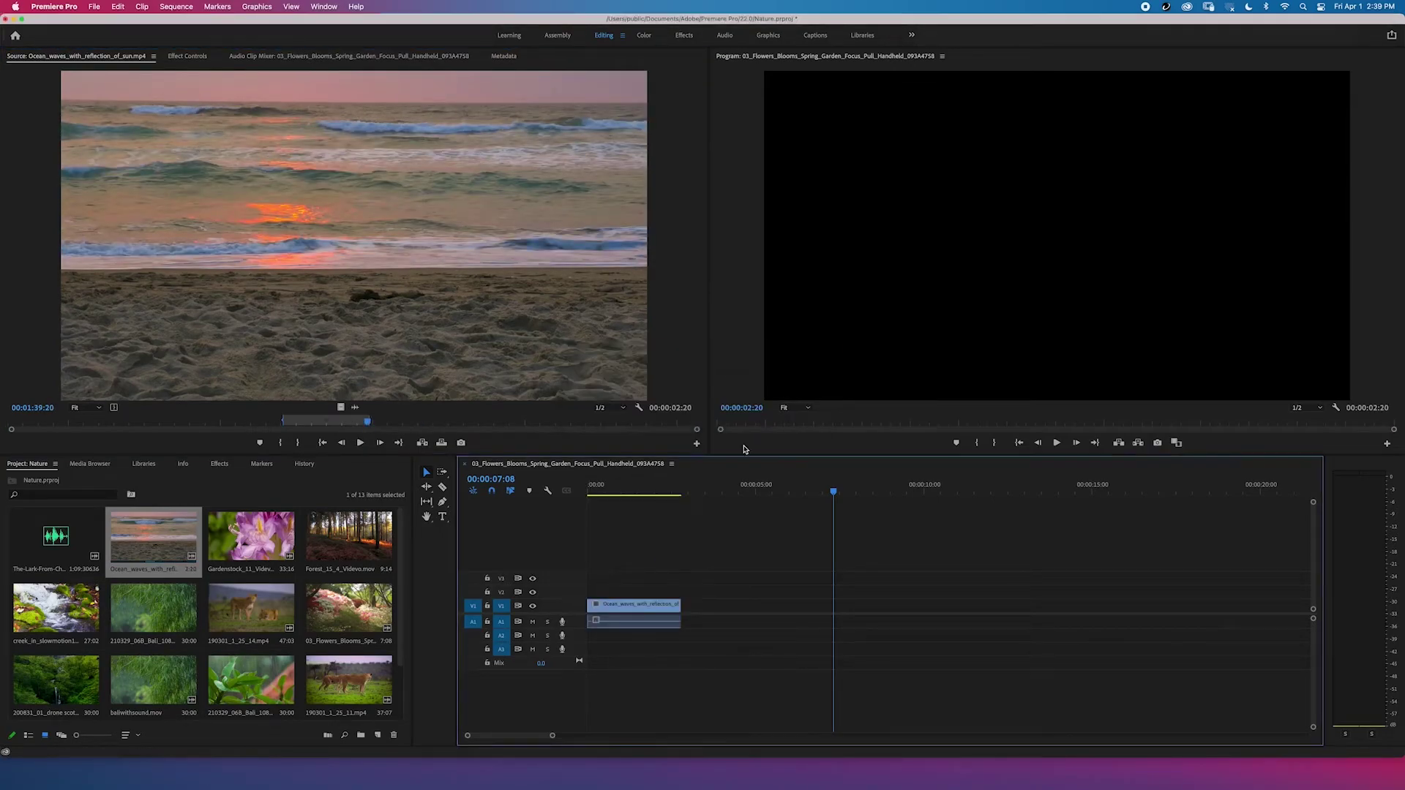
drag(833, 492, 564, 504)
key(space)
Mark a 2:05 section of the Forest_15_4_Videvo.mov clip and place it on V1 directly after the ocean clip.
double_click(348, 538)
drag(13, 422, 334, 422)
key(i)
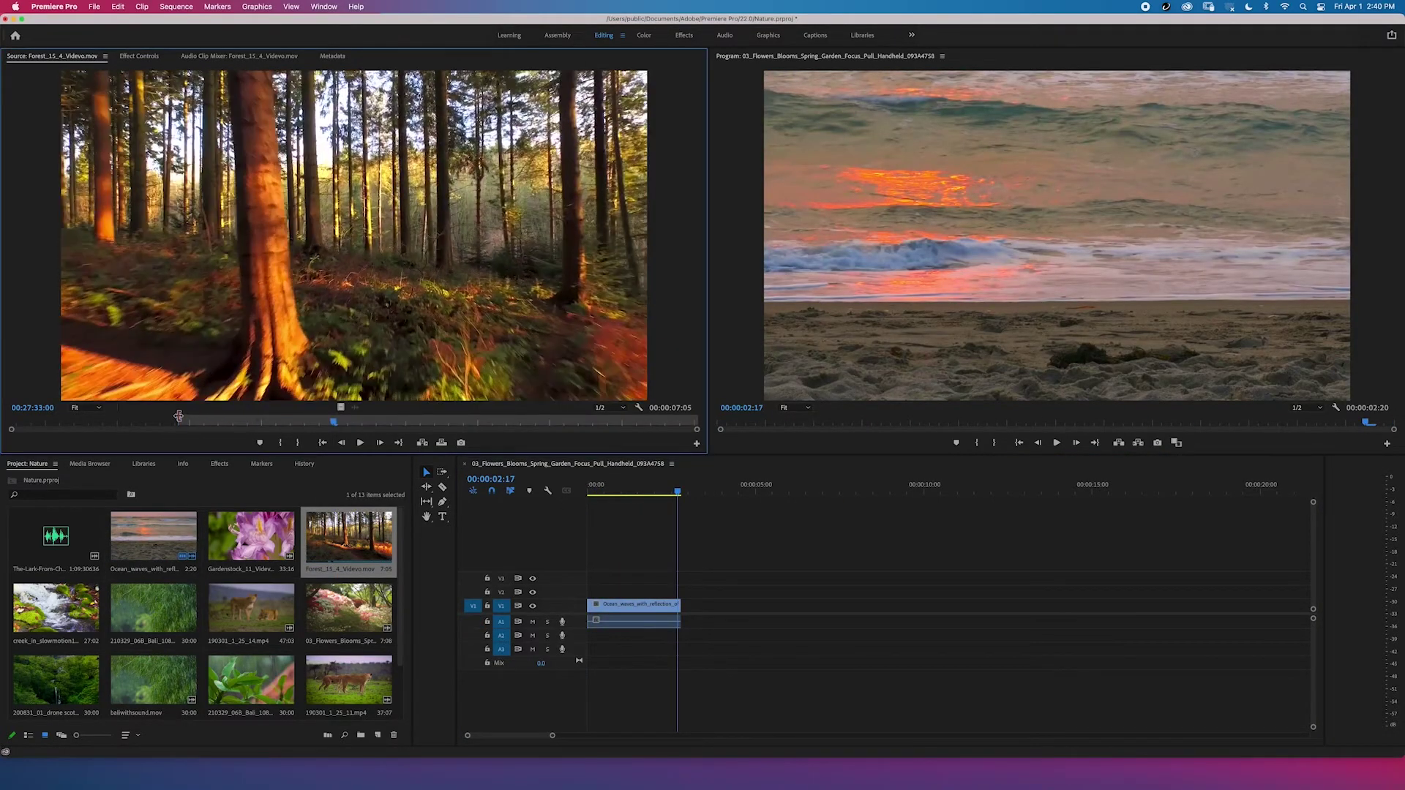
key(o)
drag(352, 330, 688, 606)
Mark a 4:02 section of the slow-motion creek clip, place it after the forest clip, and trim its end to 00:00:07:20.
double_click(67, 606)
drag(12, 422, 274, 423)
key(i)
key(o)
drag(352, 314, 762, 606)
drag(891, 606, 850, 606)
Mark a 3:00 section of the lioness clip 190301_1_25_14.mp4 and place it directly after the creek clip.
double_click(251, 609)
drag(12, 422, 313, 422)
key(i)
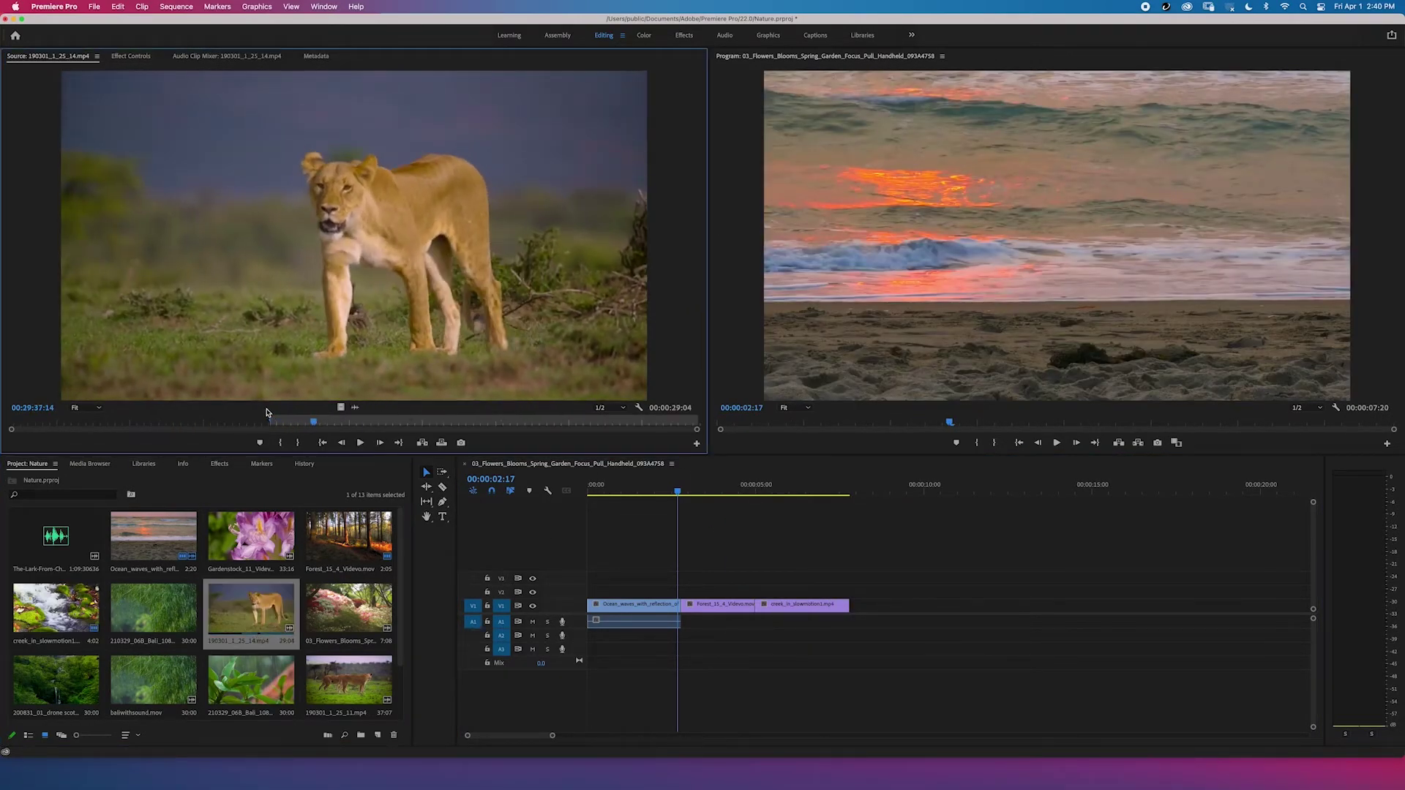
key(o)
drag(352, 314, 855, 606)
Mark a 2:04 section of the rainy leaf clip 210329_06B_Bali_1080p_013.mp4 and place it after the lioness clip on V1.
scroll(212, 605, down, 3)
double_click(251, 606)
drag(195, 423, 288, 423)
key(i)
drag(287, 423, 341, 422)
key(o)
drag(352, 315, 954, 606)
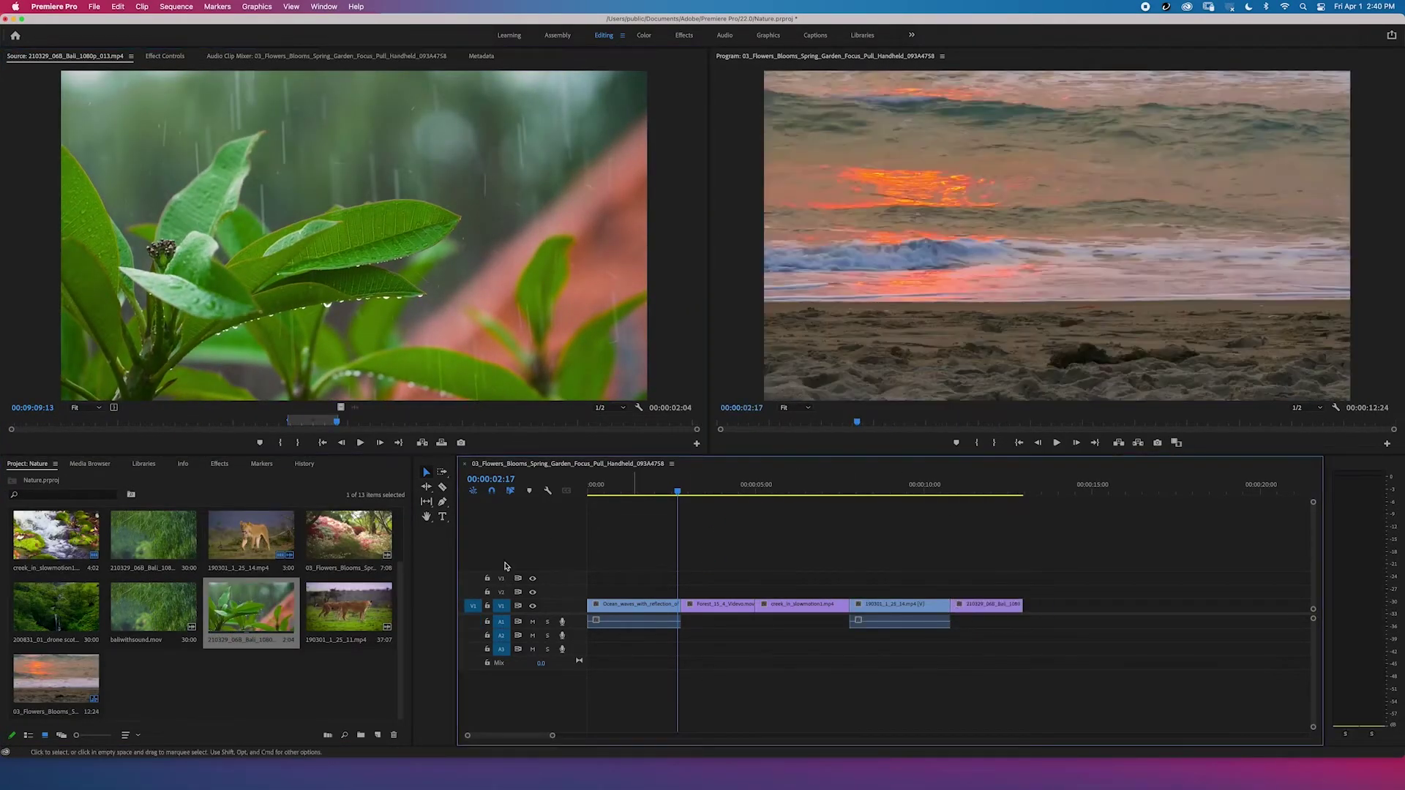
Mark a 3:15 section of the walking lionesses clip 190301_1_25_11.mp4 and place it directly after the leaf clip.
double_click(349, 606)
drag(255, 422, 389, 422)
key(i)
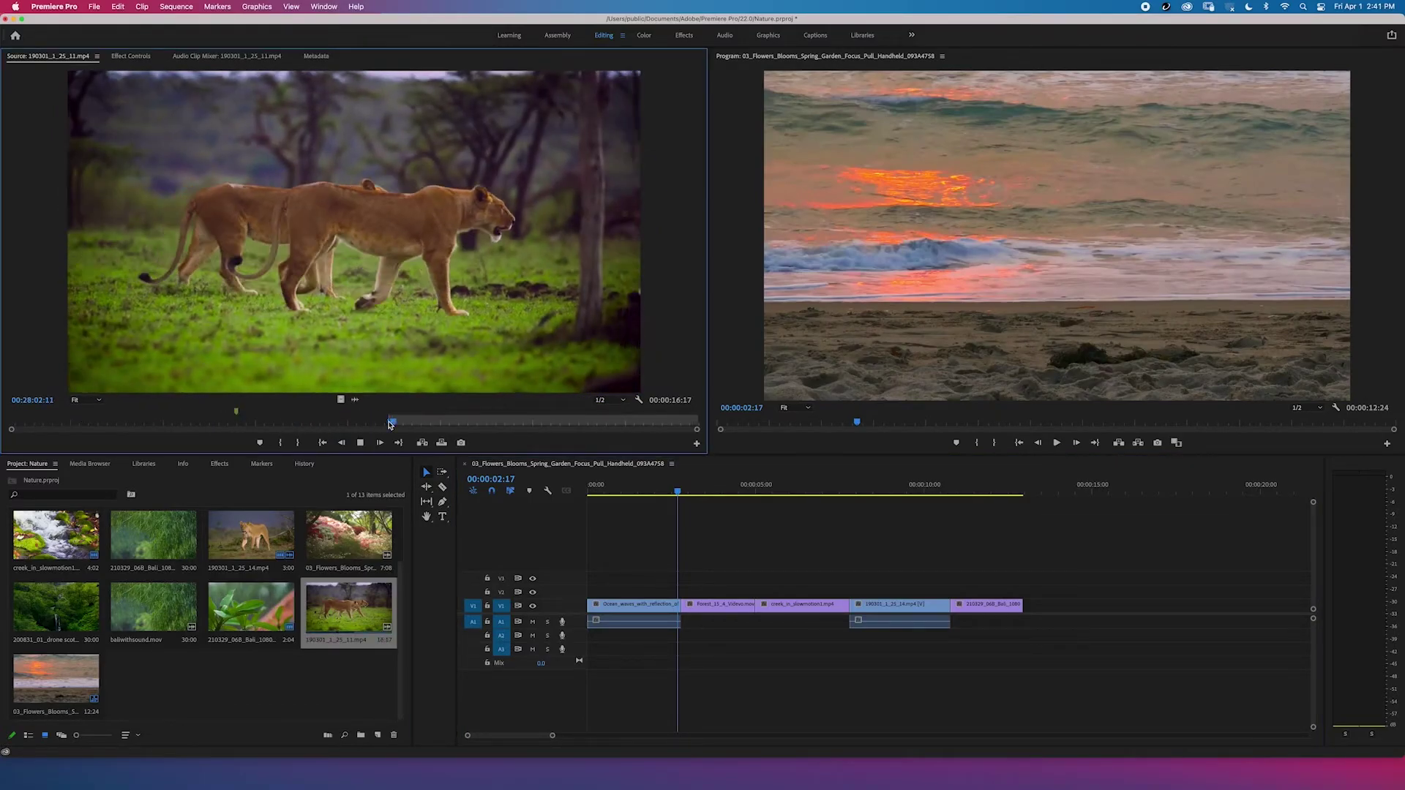
key(space)
key(o)
drag(351, 314, 1029, 610)
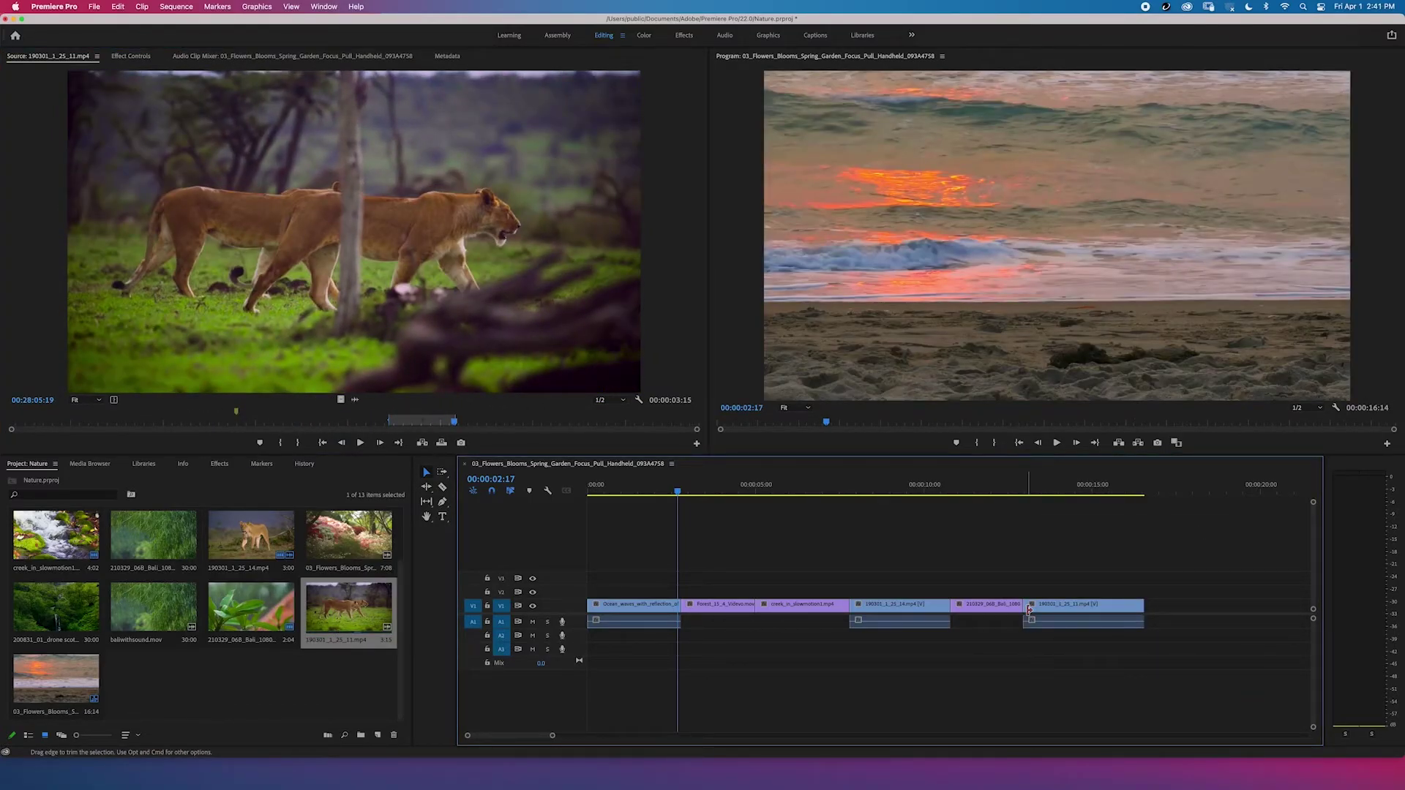
Mark a 4:02 section of the drone scotland waterfall clip, place it at the end of the sequence, and mute track A1.
double_click(56, 608)
click(339, 423)
key(i)
key(space)
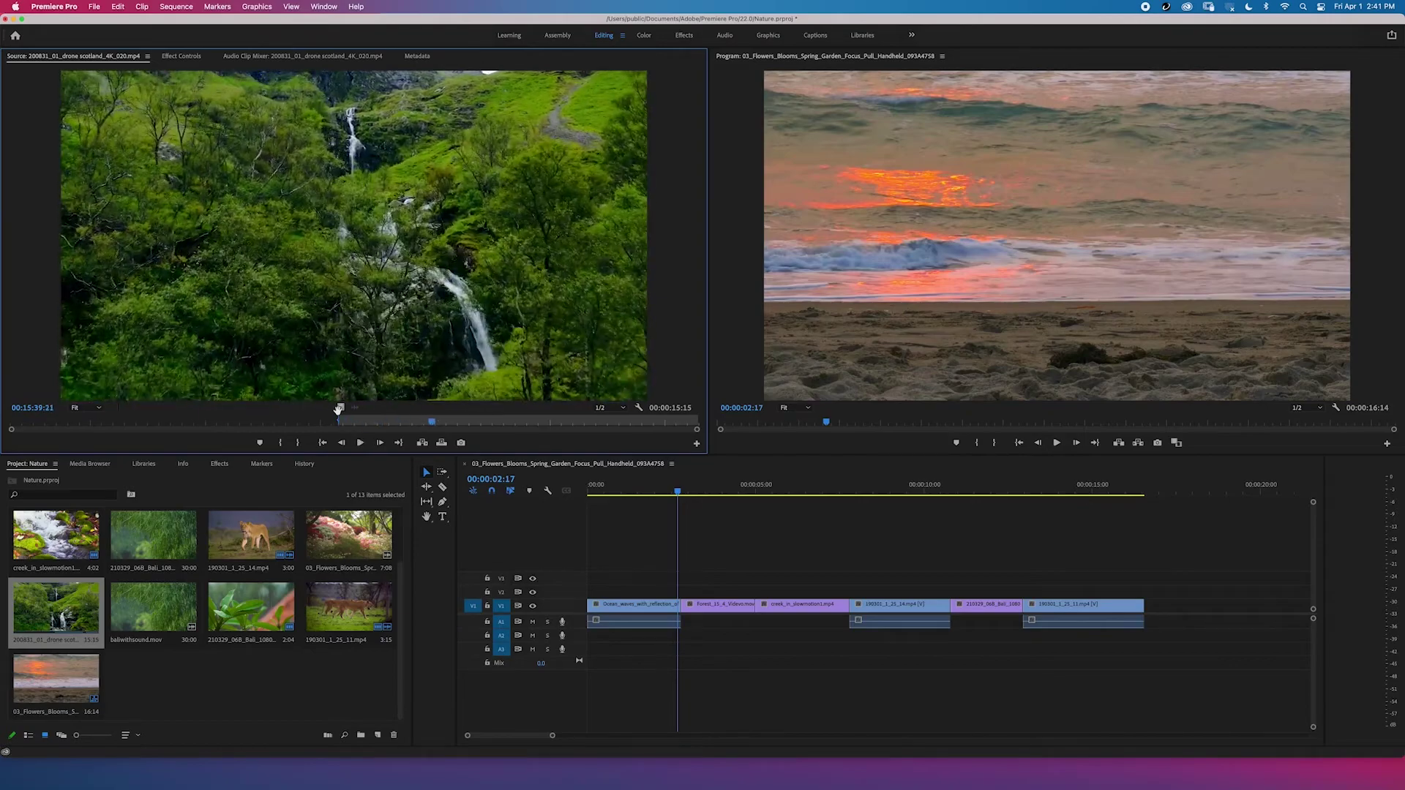
key(o)
drag(351, 315, 1150, 608)
click(532, 621)
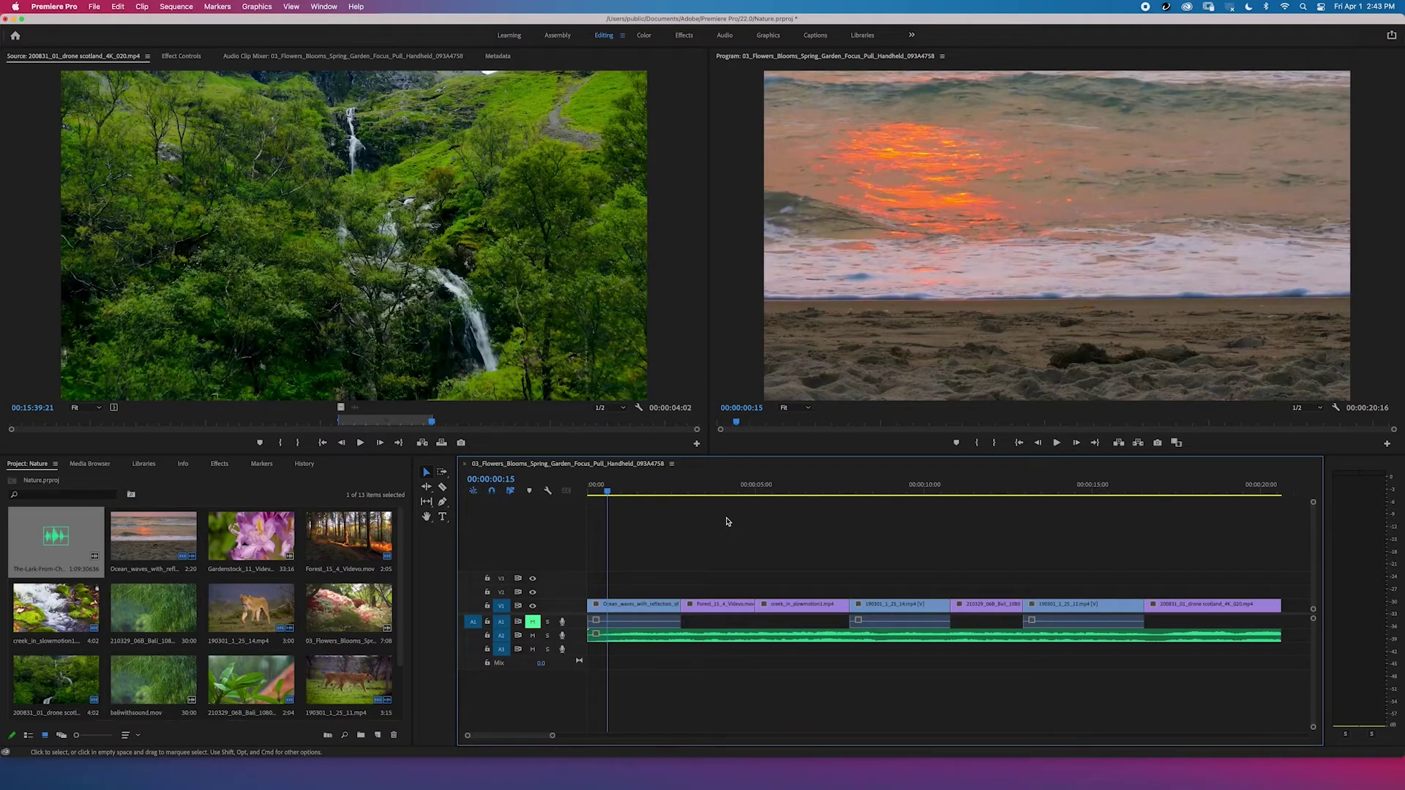
Save the project as Nature in the Downloads folder in Adobe Premiere Pro Project format.
click(95, 7)
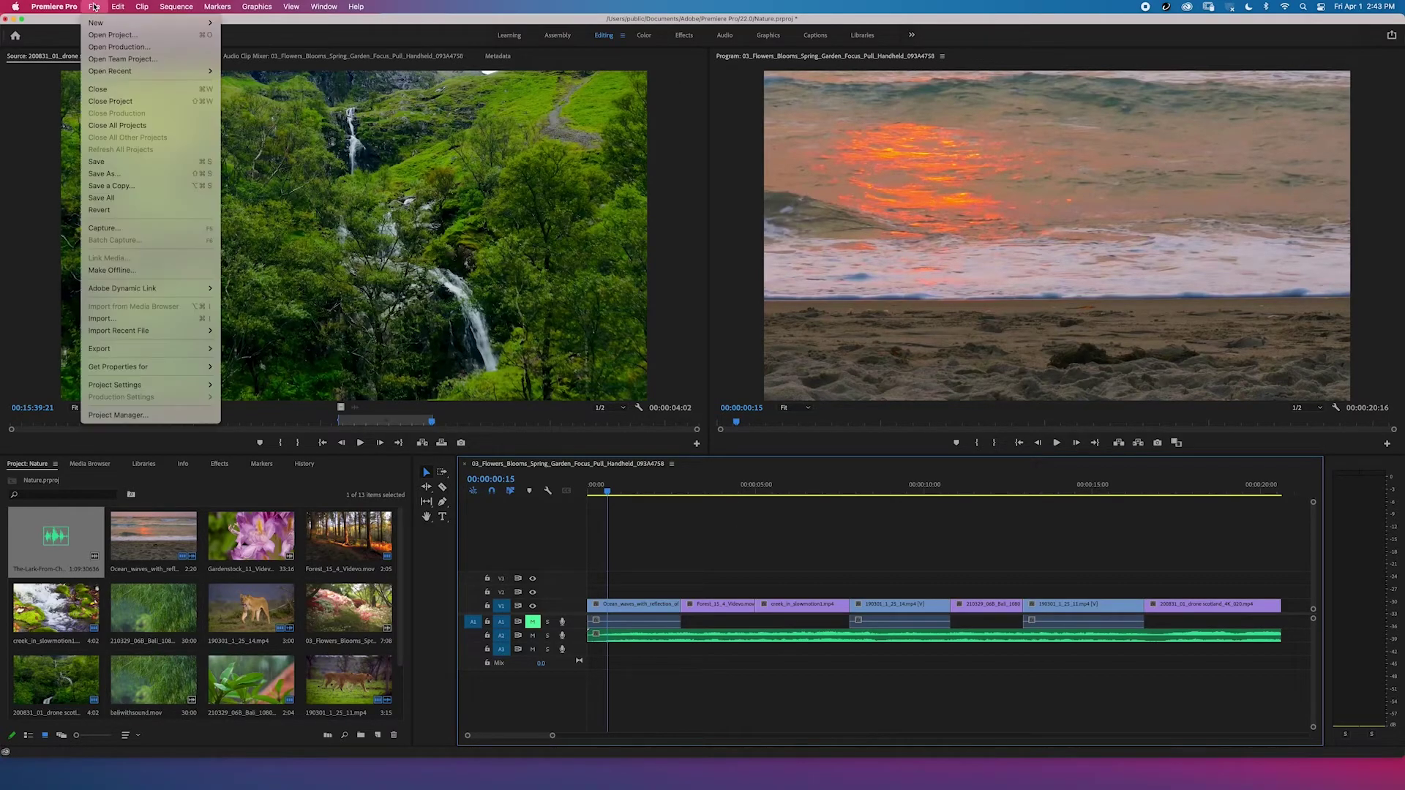
click(111, 175)
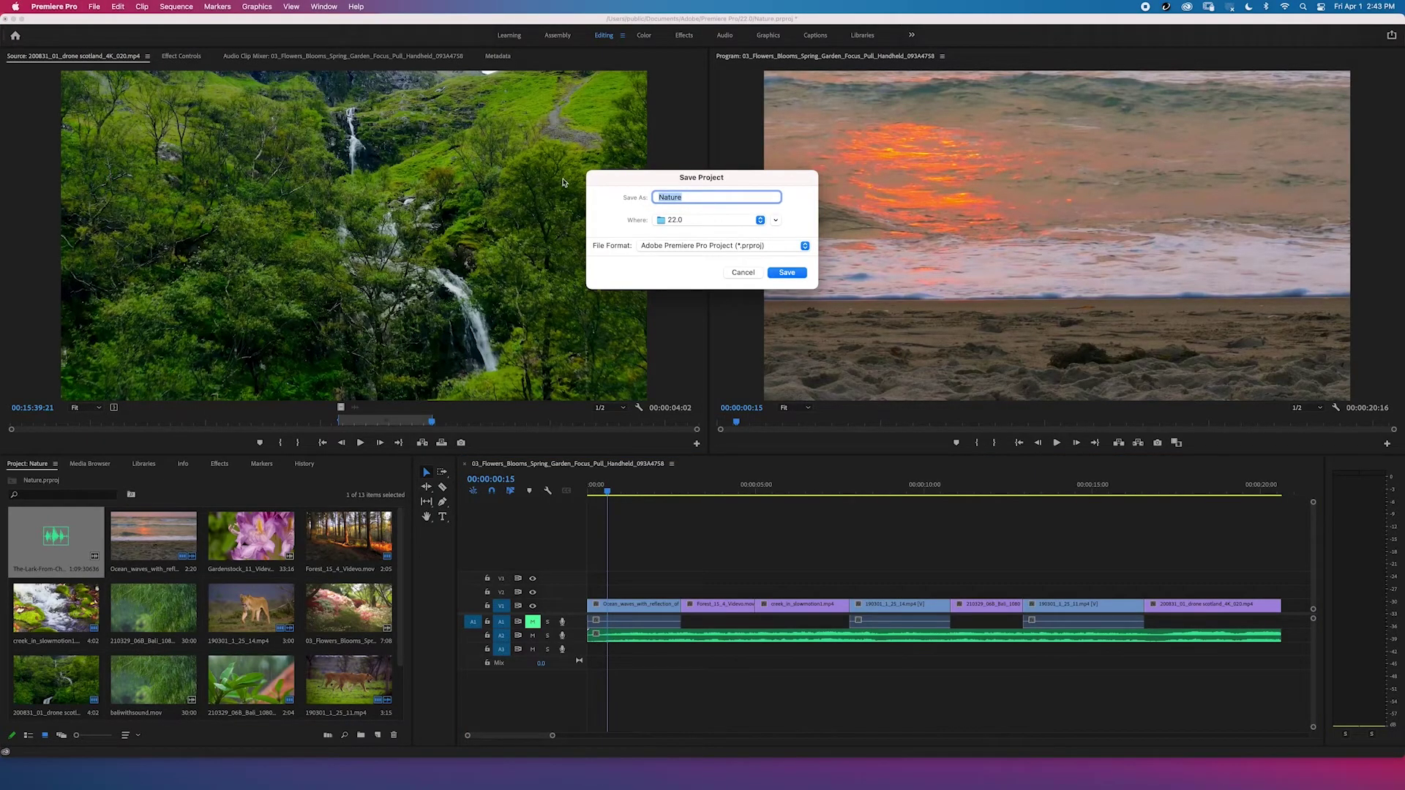
click(759, 221)
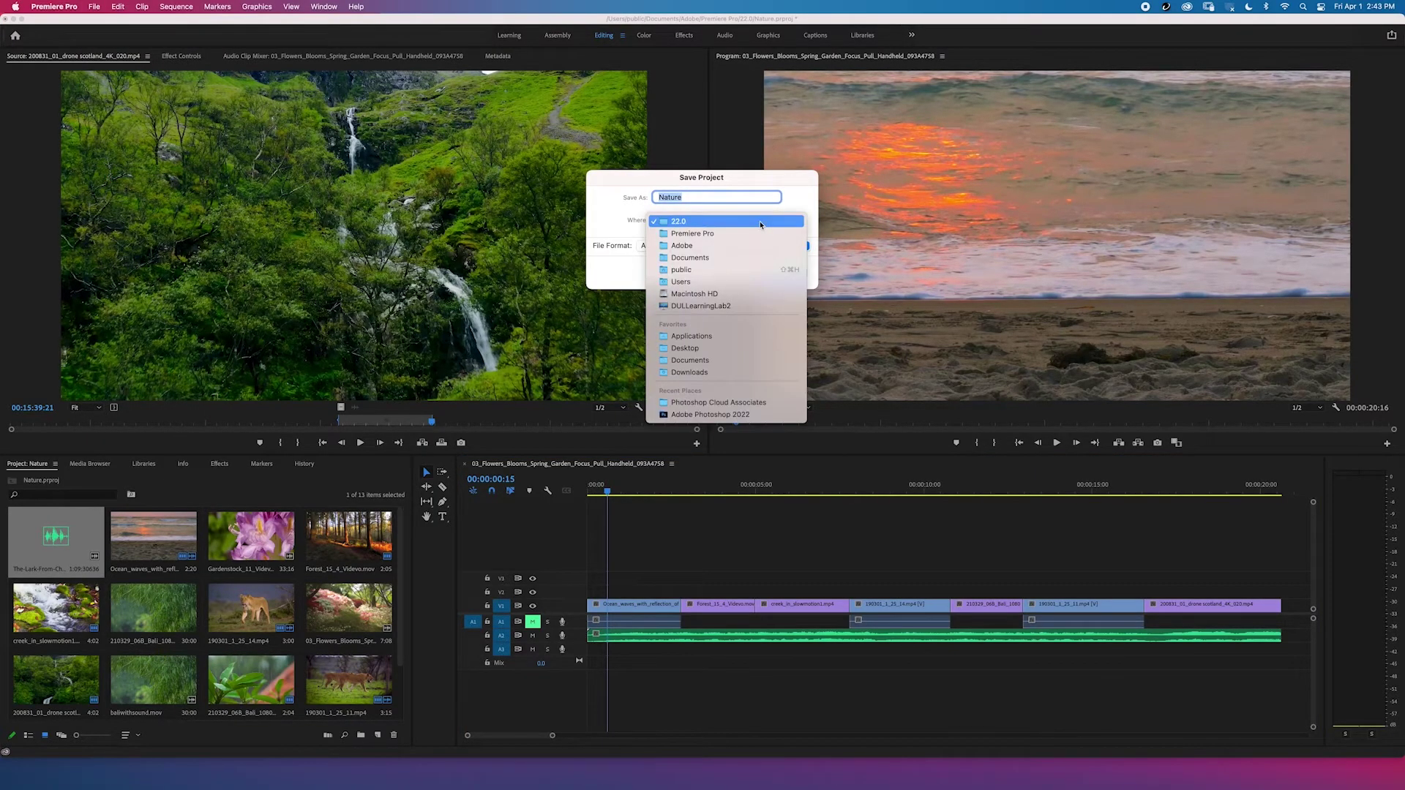
click(716, 372)
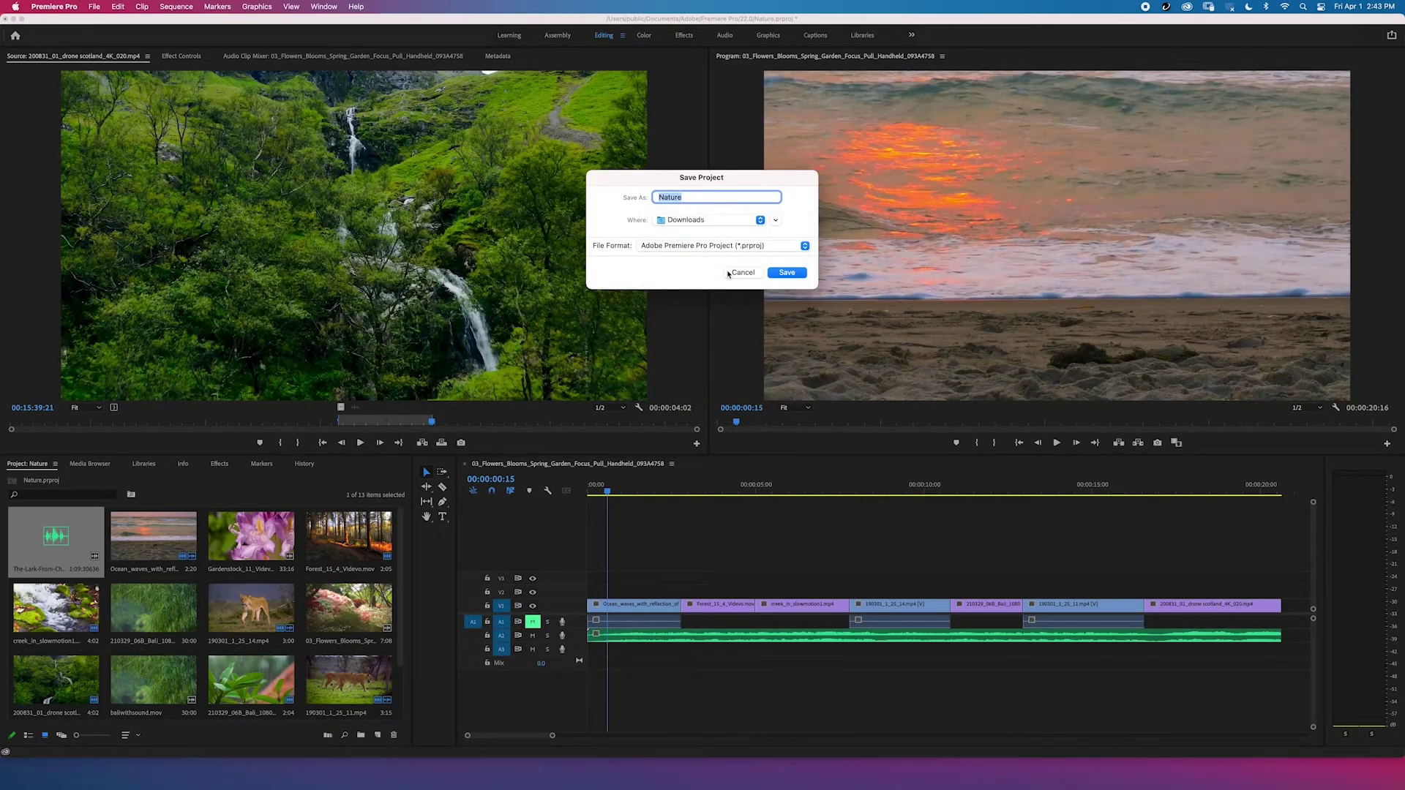
click(782, 273)
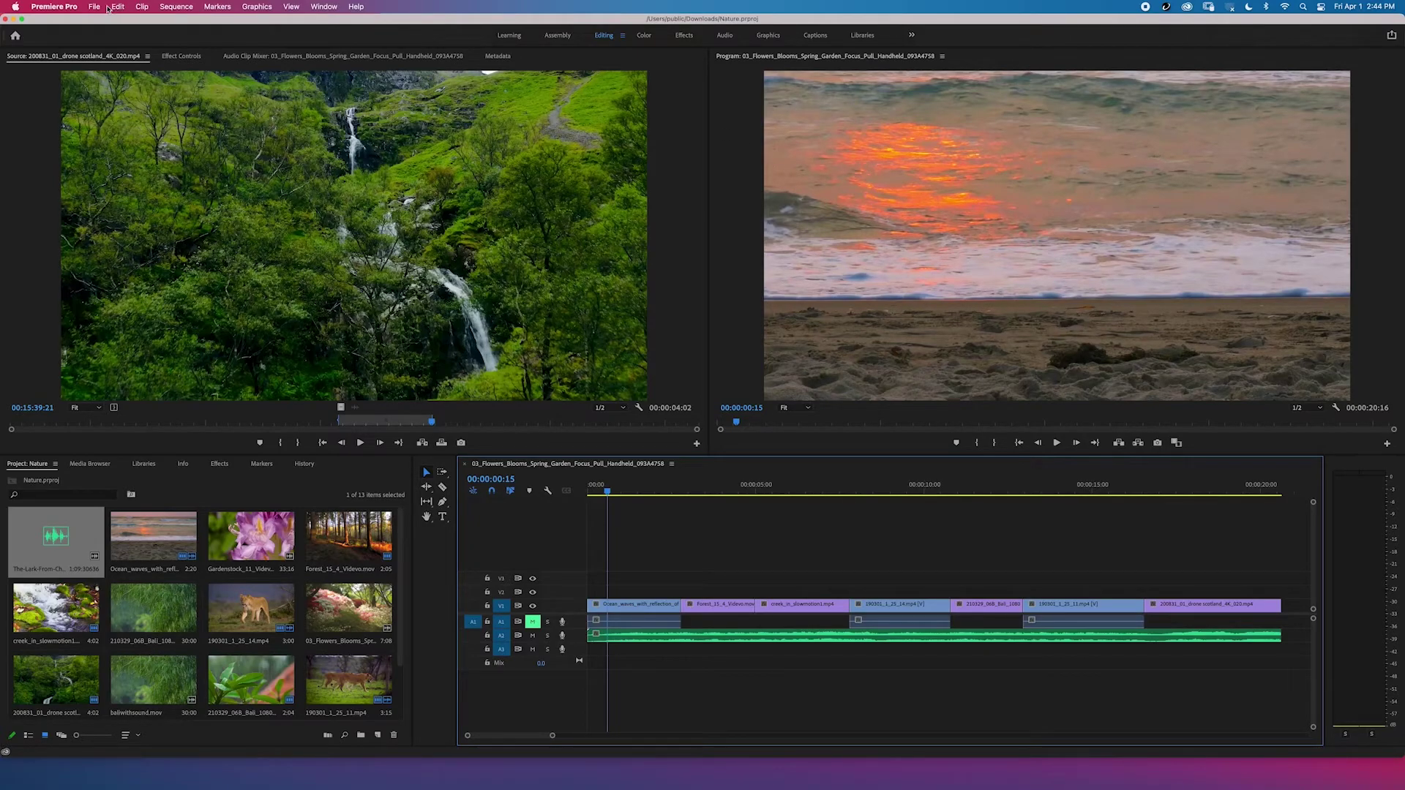
Open the media export settings for the sequence and set the export format to H.264.
click(95, 7)
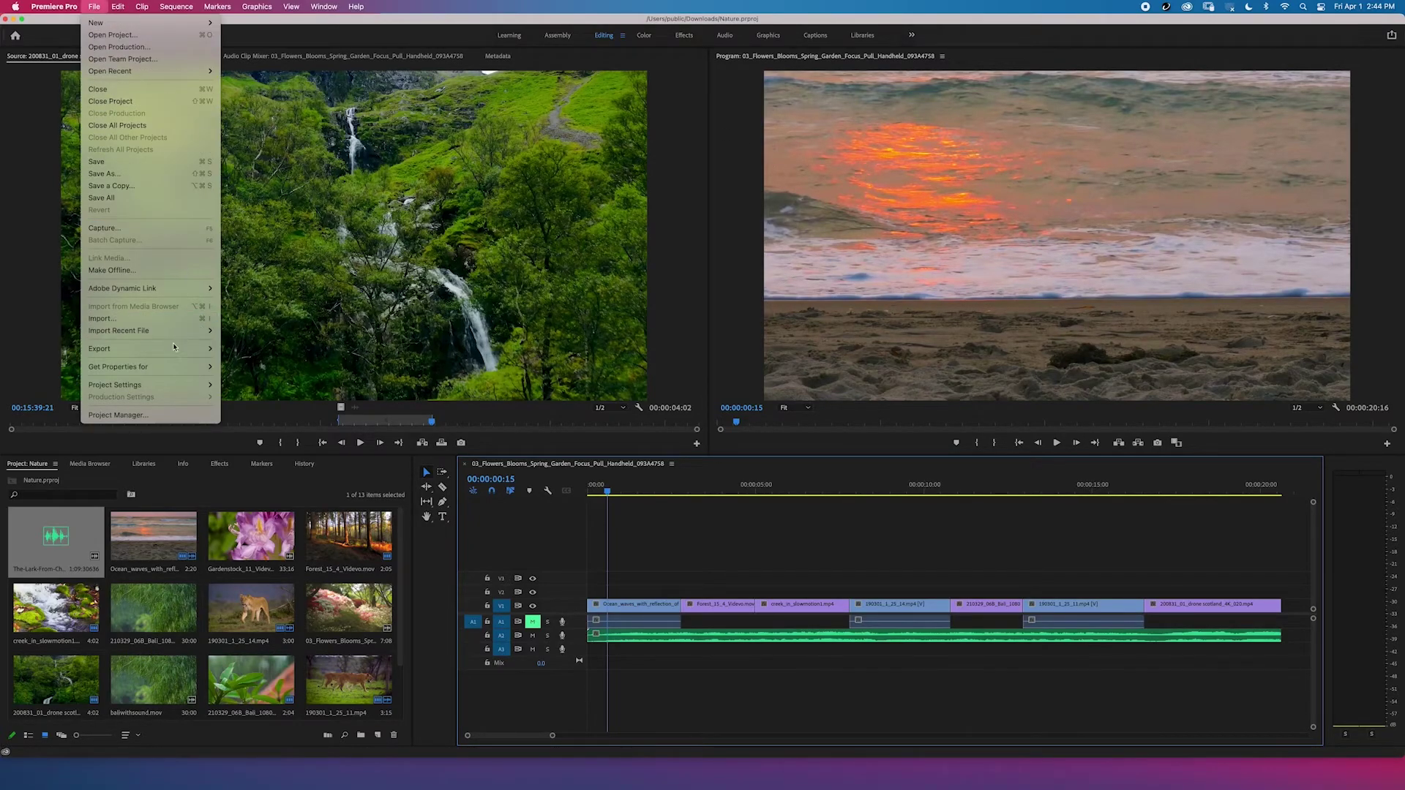
mouse_move(169, 350)
click(243, 354)
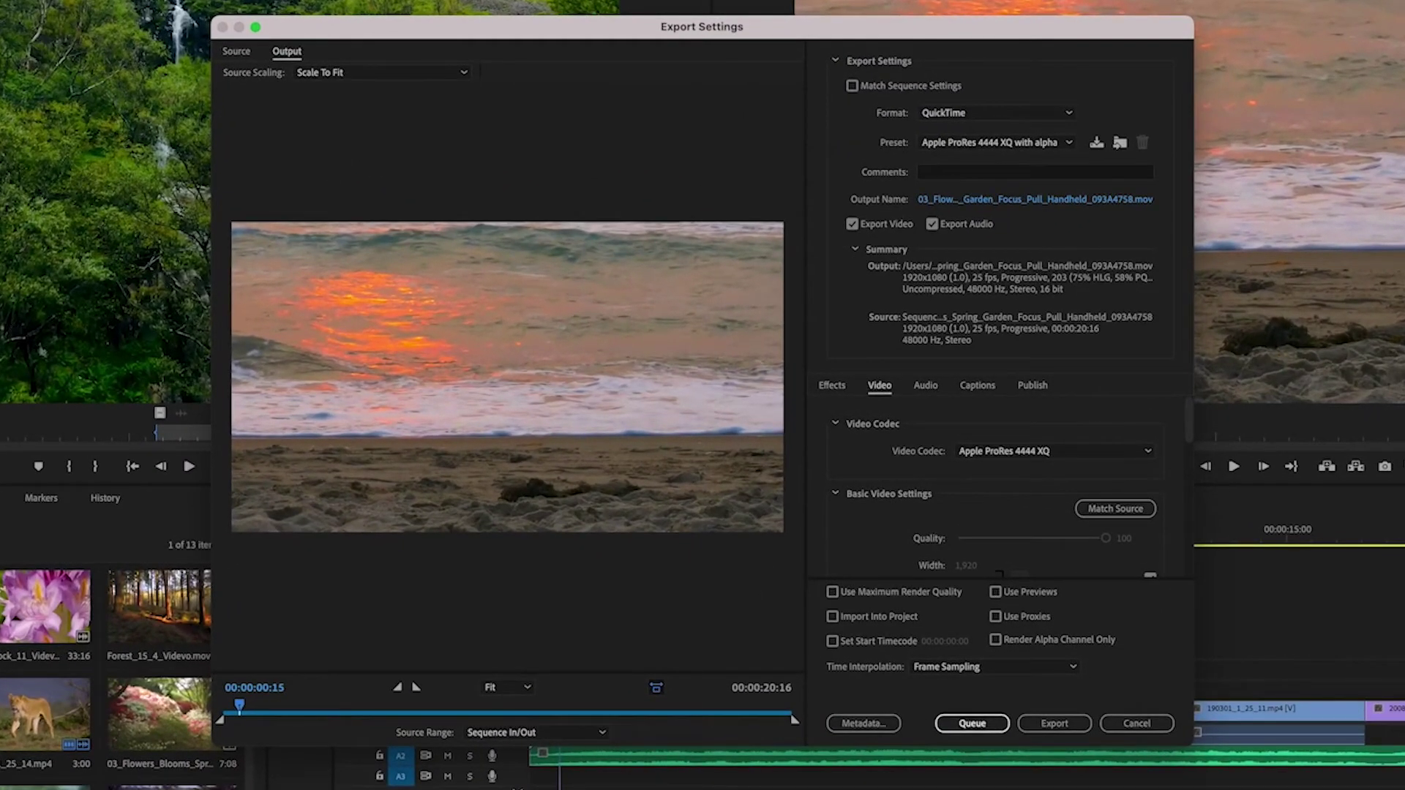
click(1070, 114)
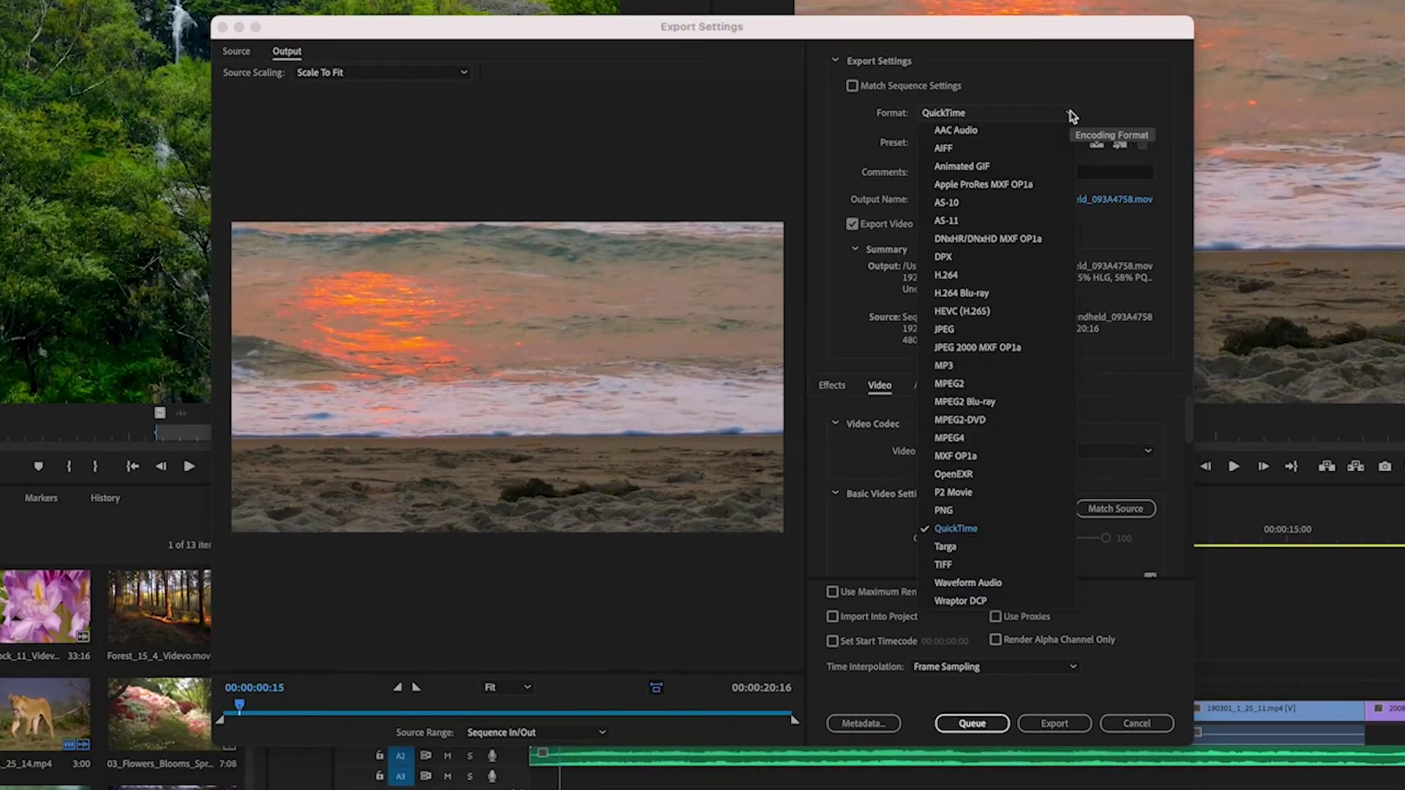
click(976, 278)
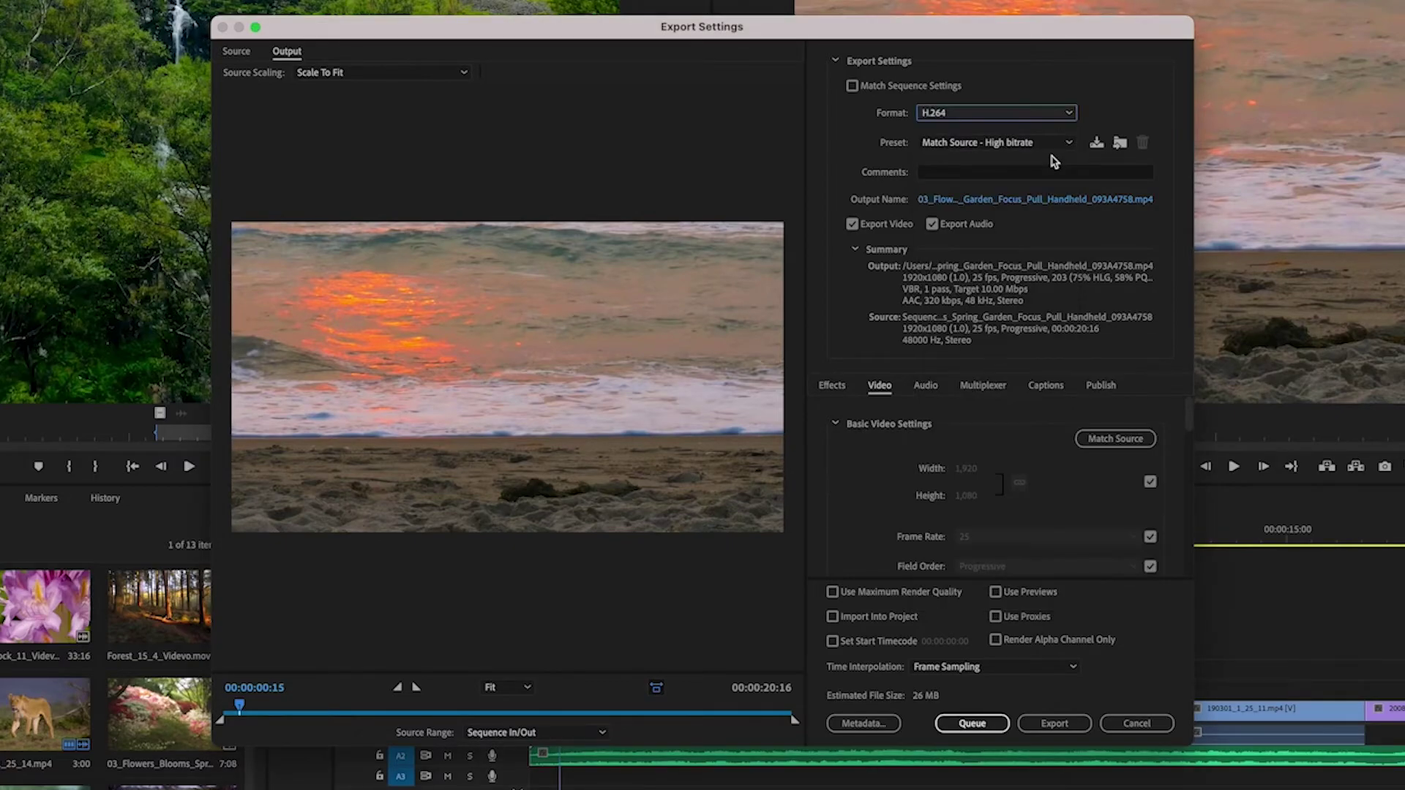
Try the QuickTime export format and switch the format back to H.264.
click(1069, 115)
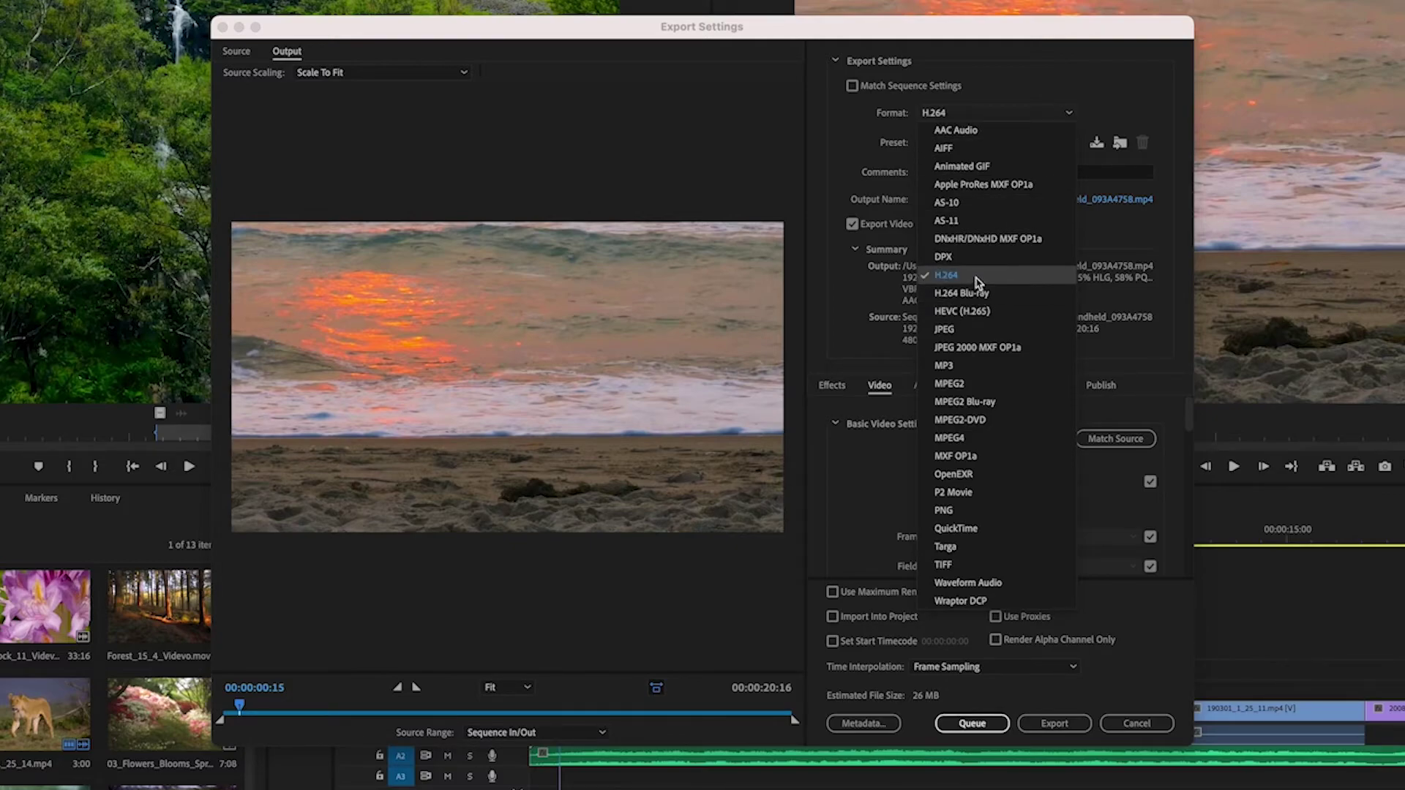
click(1004, 527)
click(1067, 112)
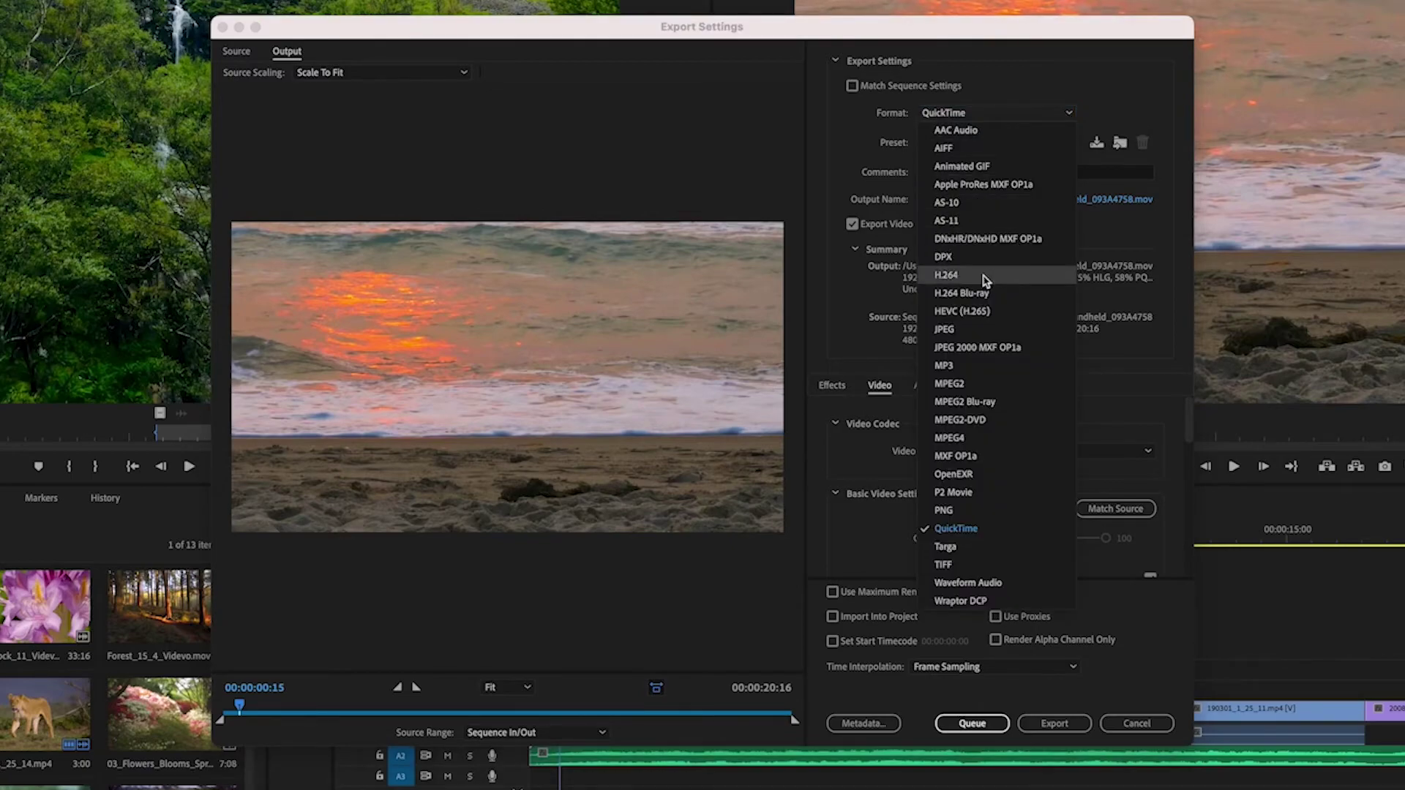
click(984, 276)
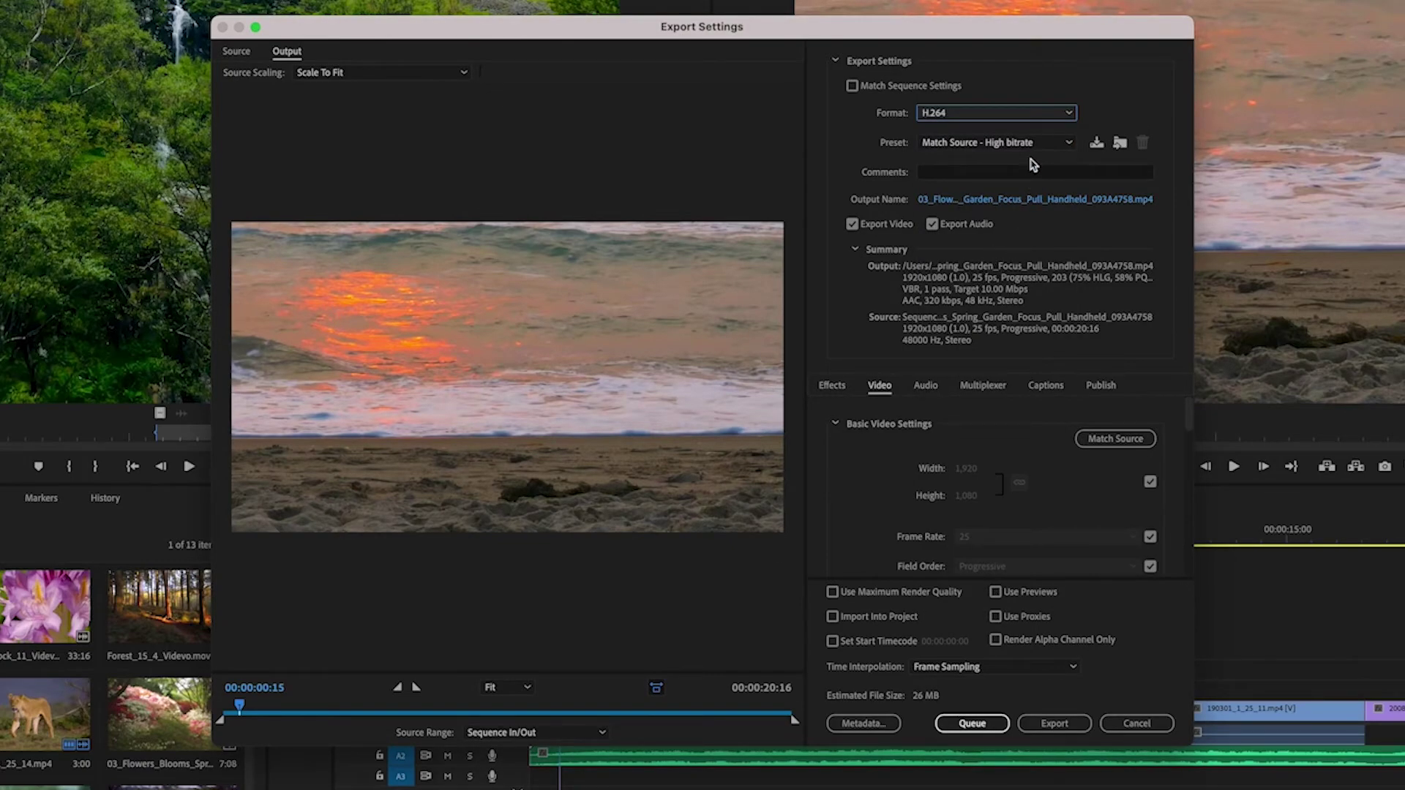
Choose the YouTube 1080p Full HD preset and enter NATURE as the output file name.
click(1068, 143)
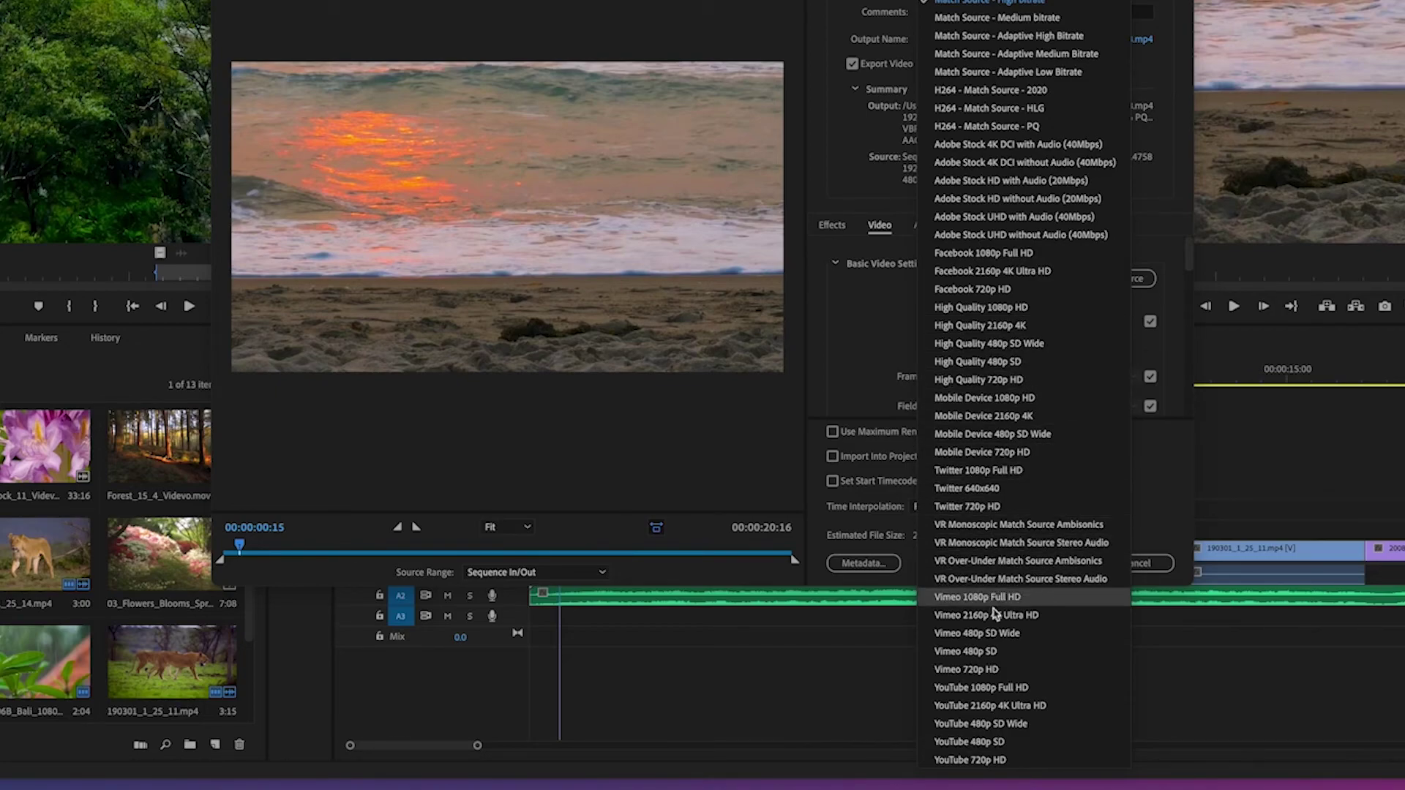
click(988, 689)
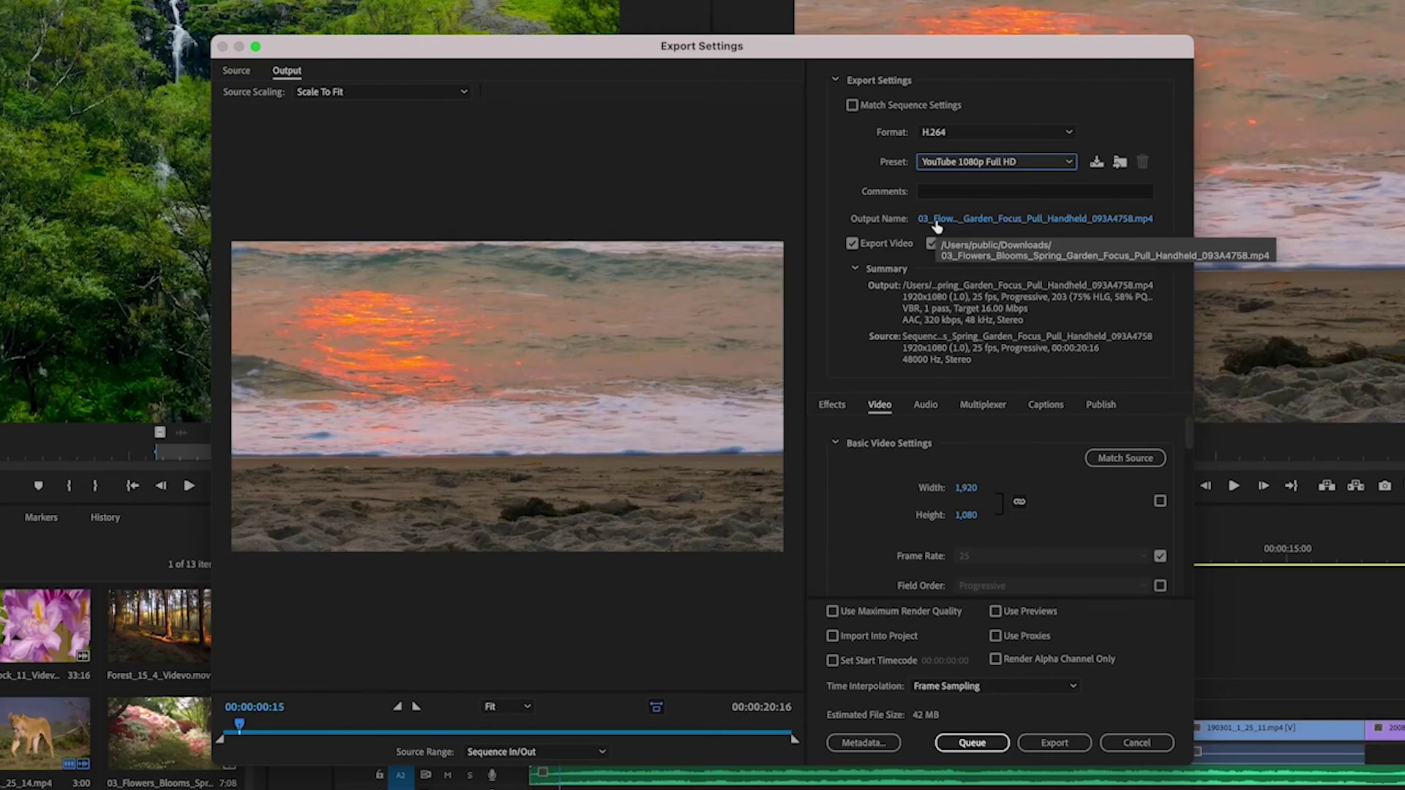
click(937, 223)
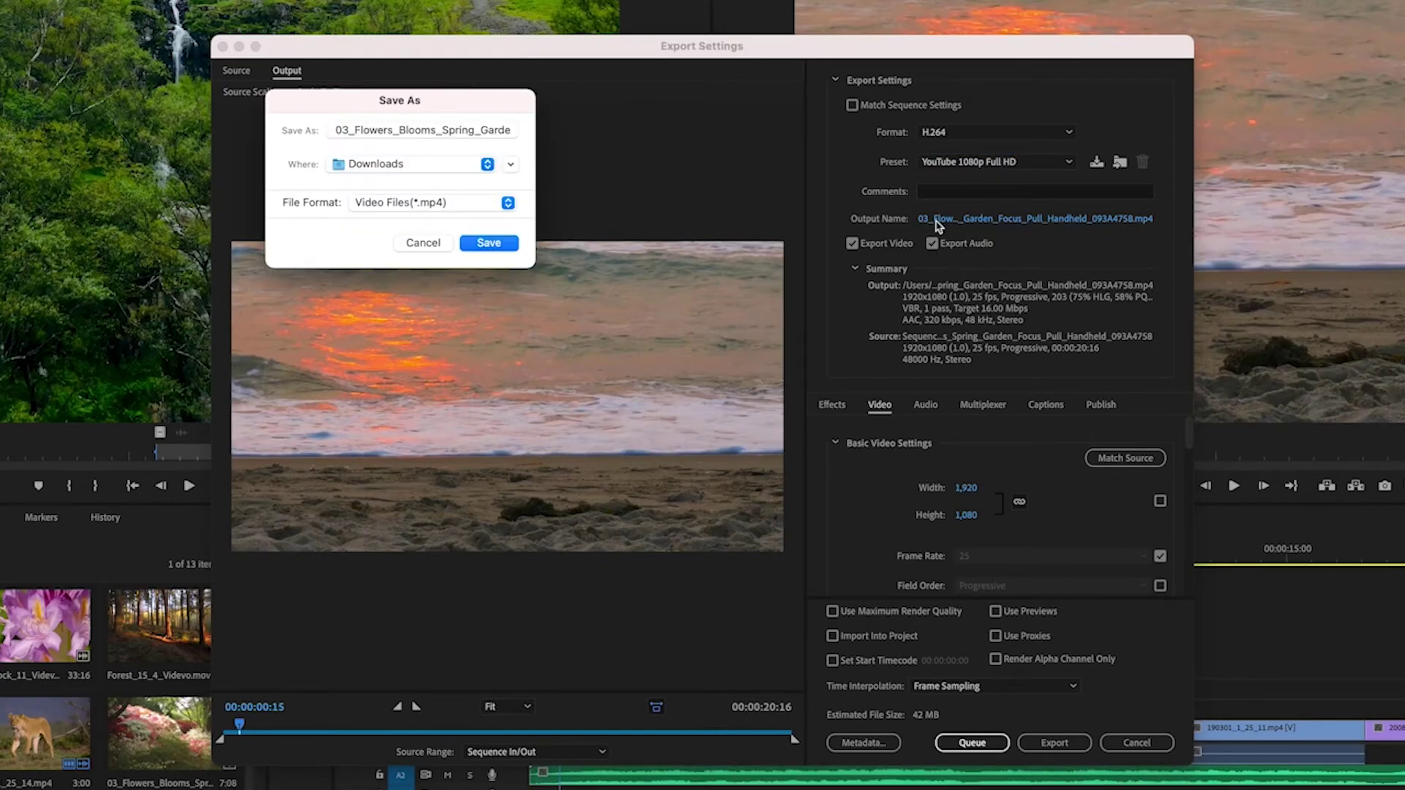
click(339, 129)
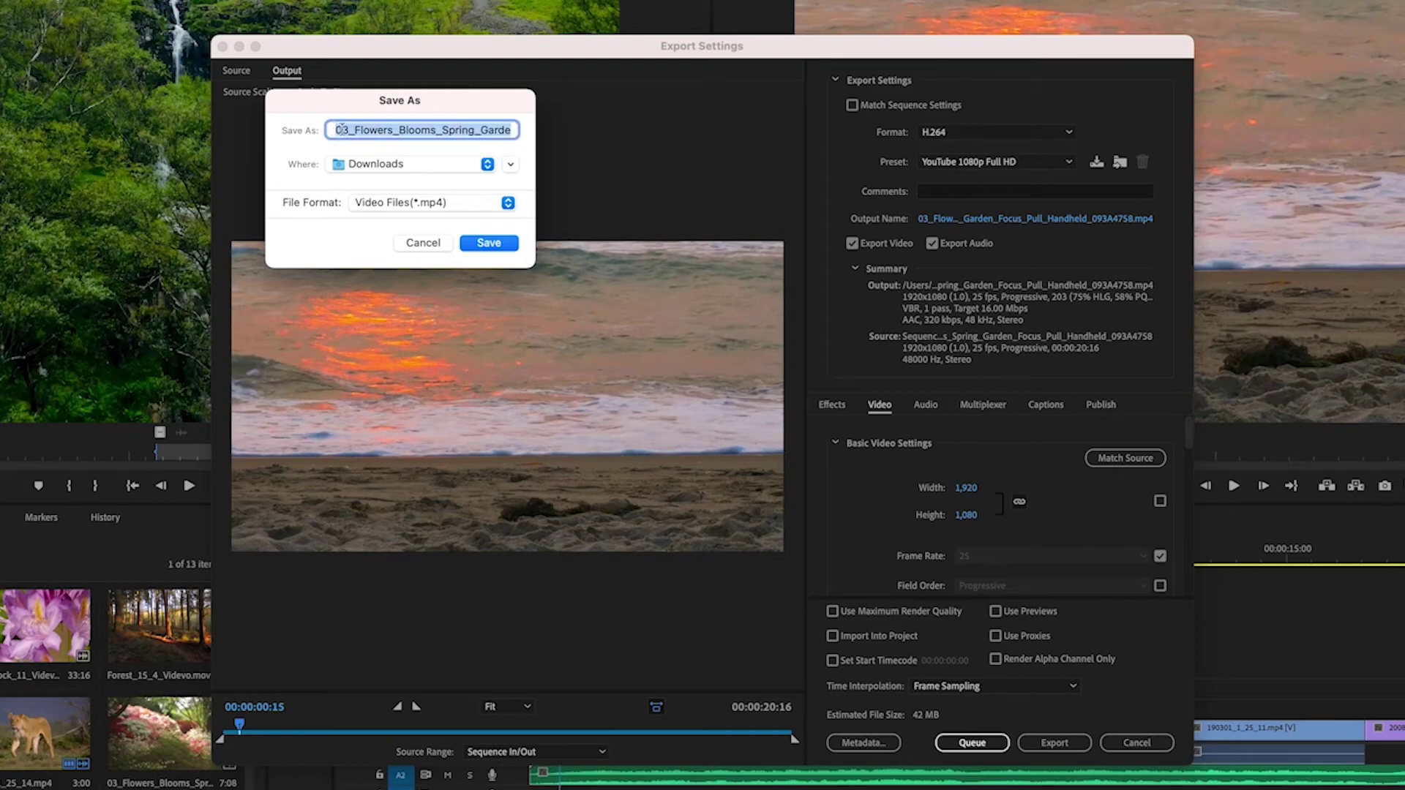
key(BackSpace)
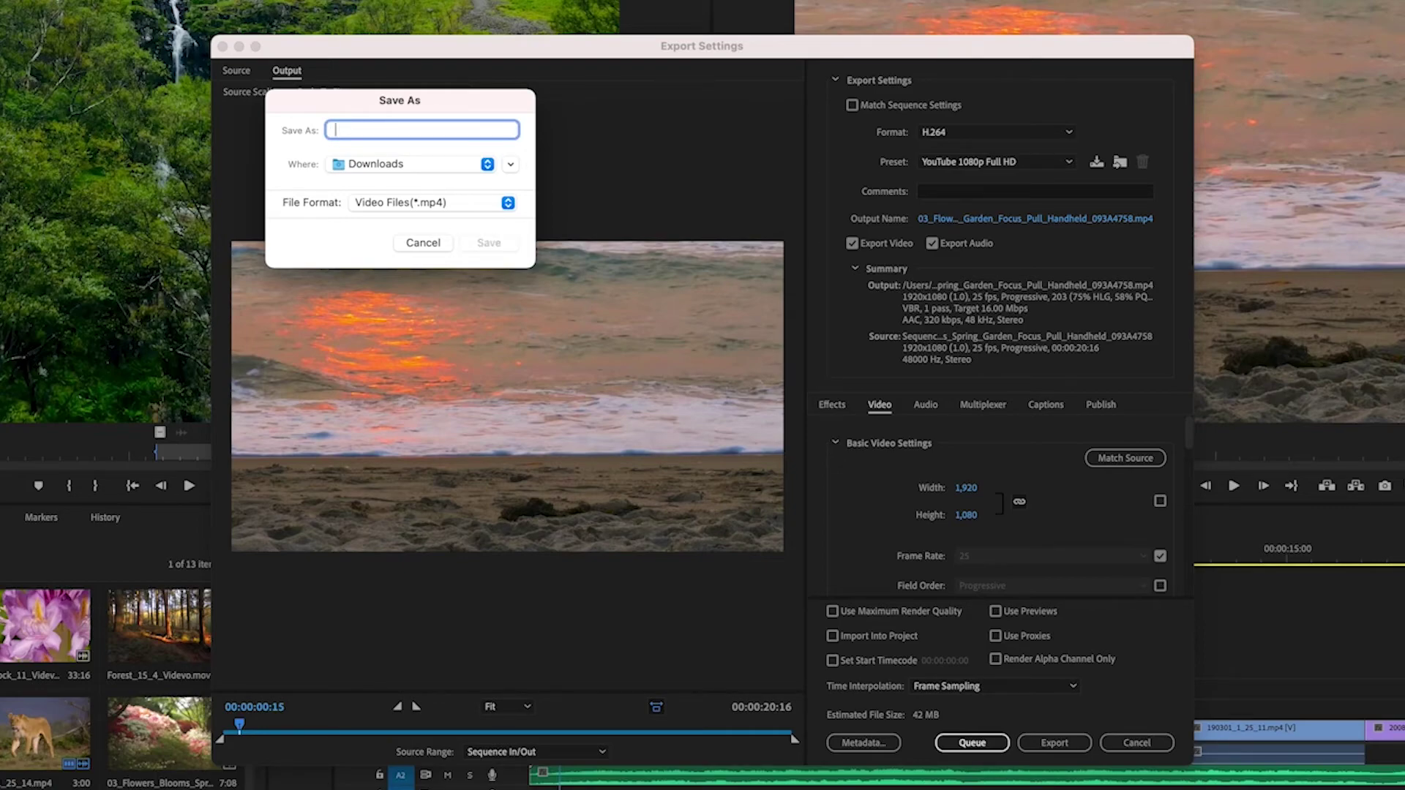
text(NATURE)
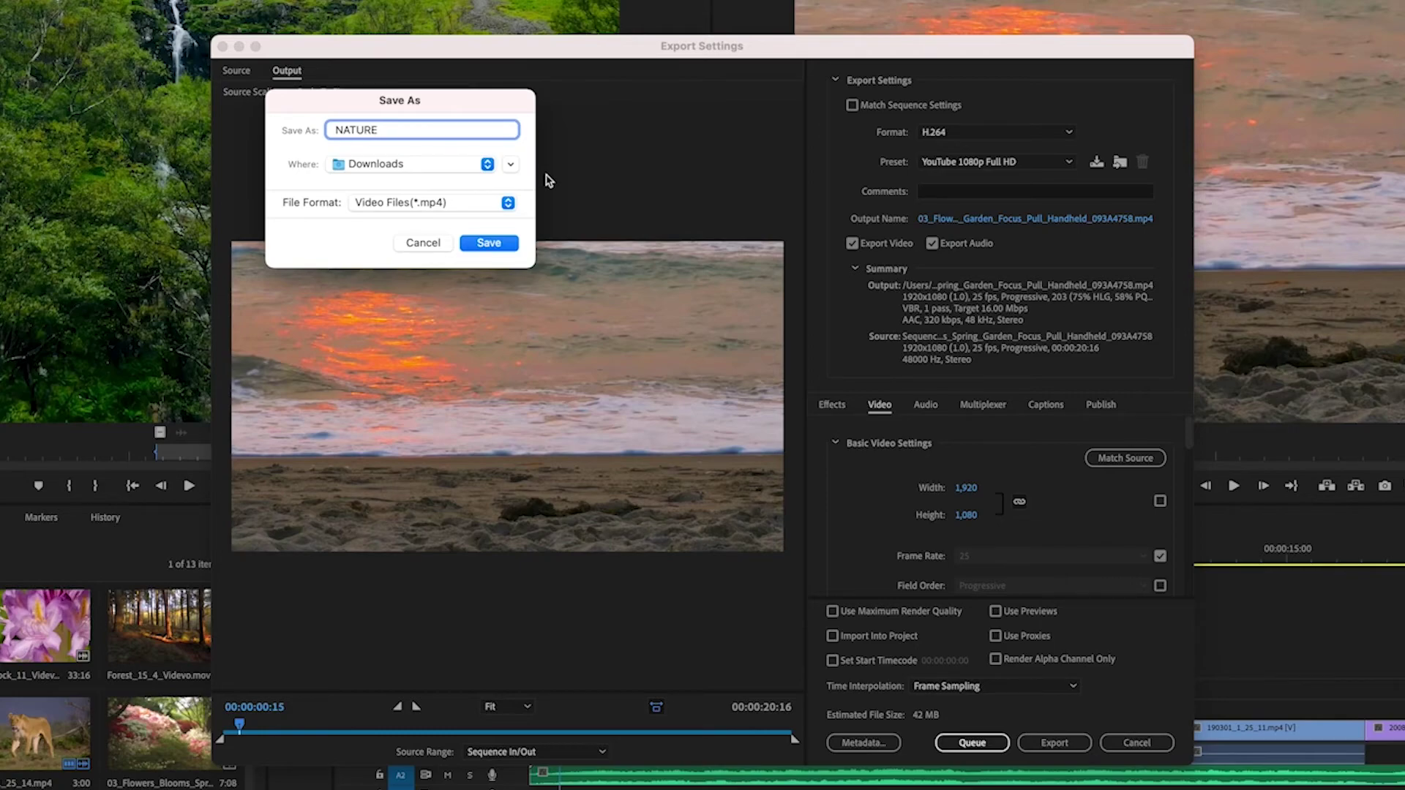
Keep the Video Files (*.mp4) file format, save the output file settings in Downloads, and export the sequence.
click(508, 203)
click(510, 207)
click(509, 204)
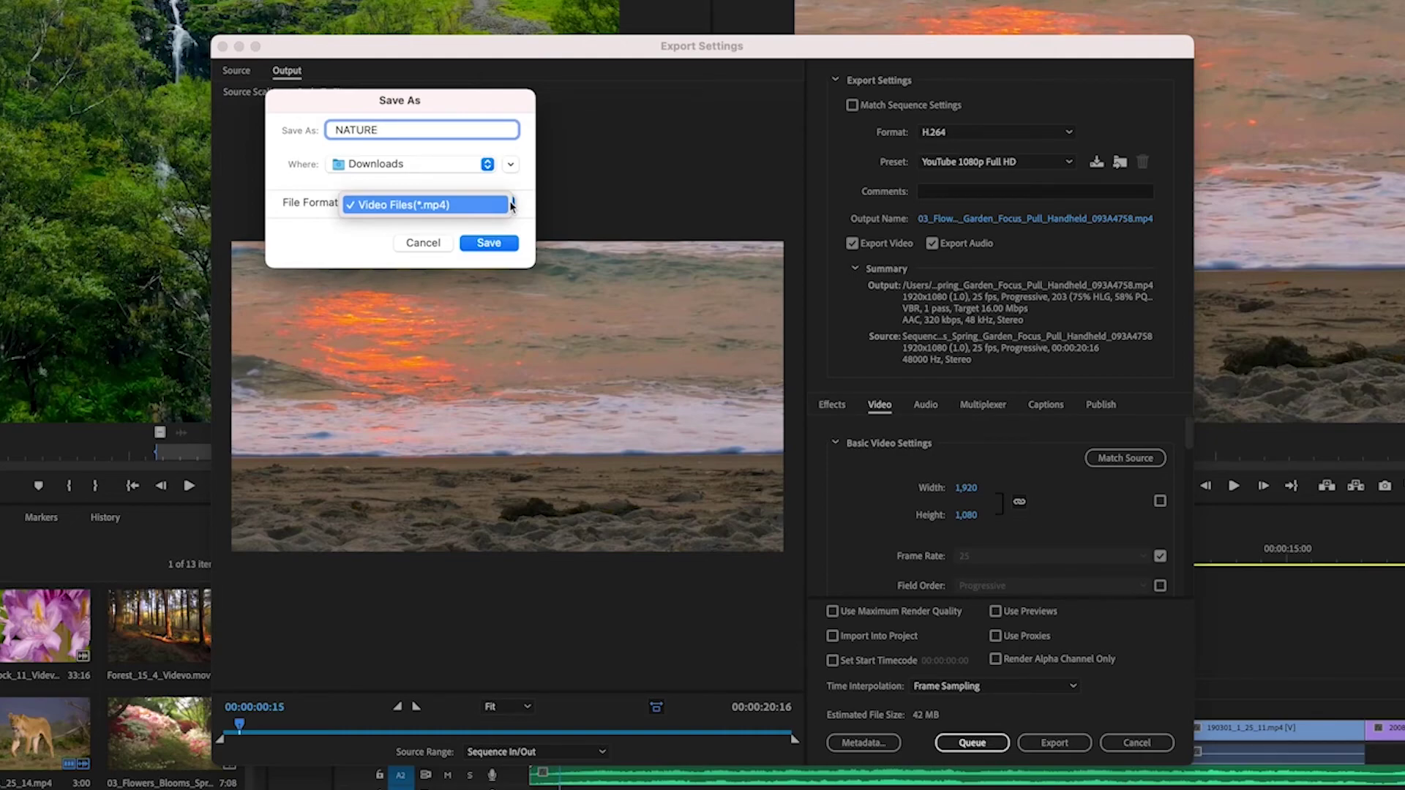
click(511, 206)
click(489, 243)
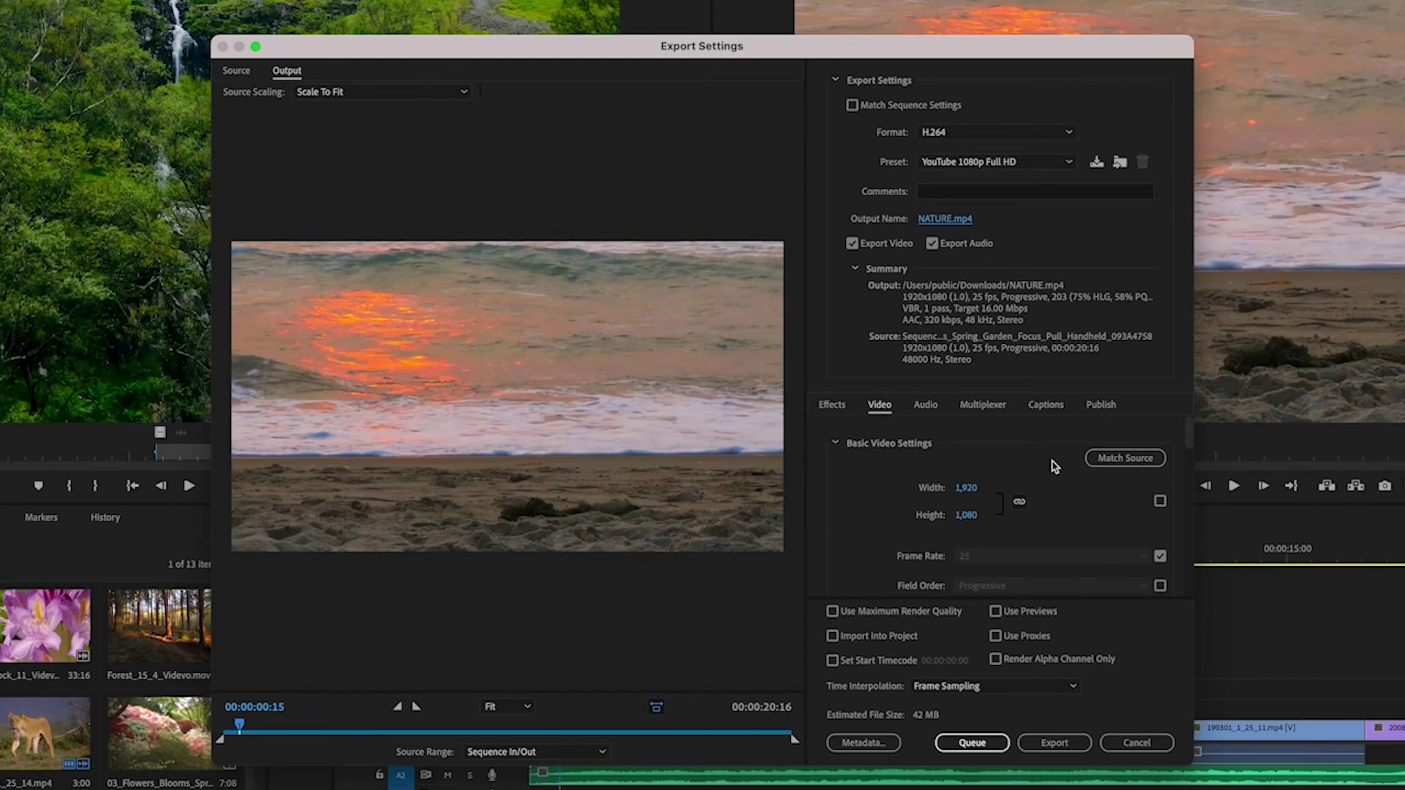
click(1058, 742)
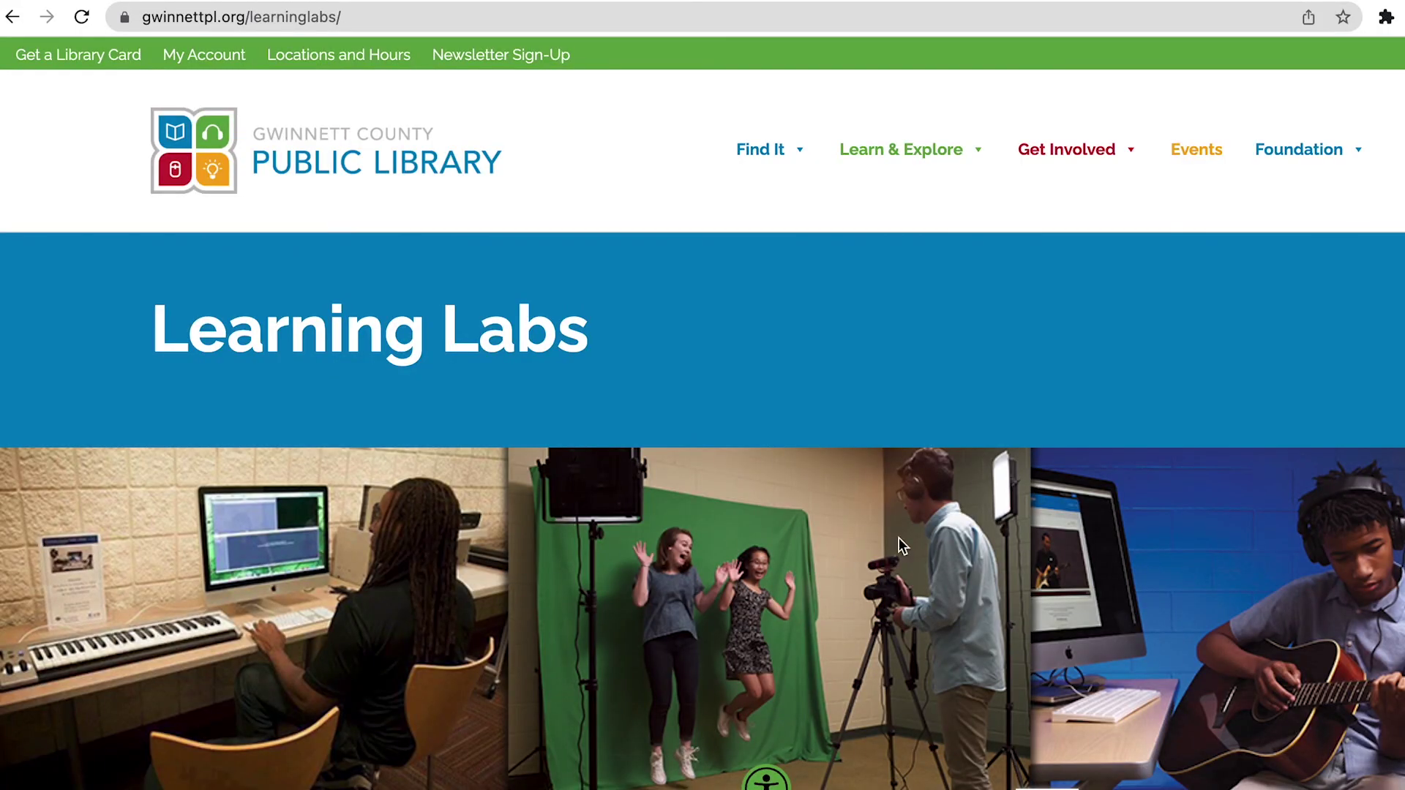
On the library's Learning Labs web page, open the Book-a-Librarian appointment form and look through its questions.
scroll(1122, 542, down, 4)
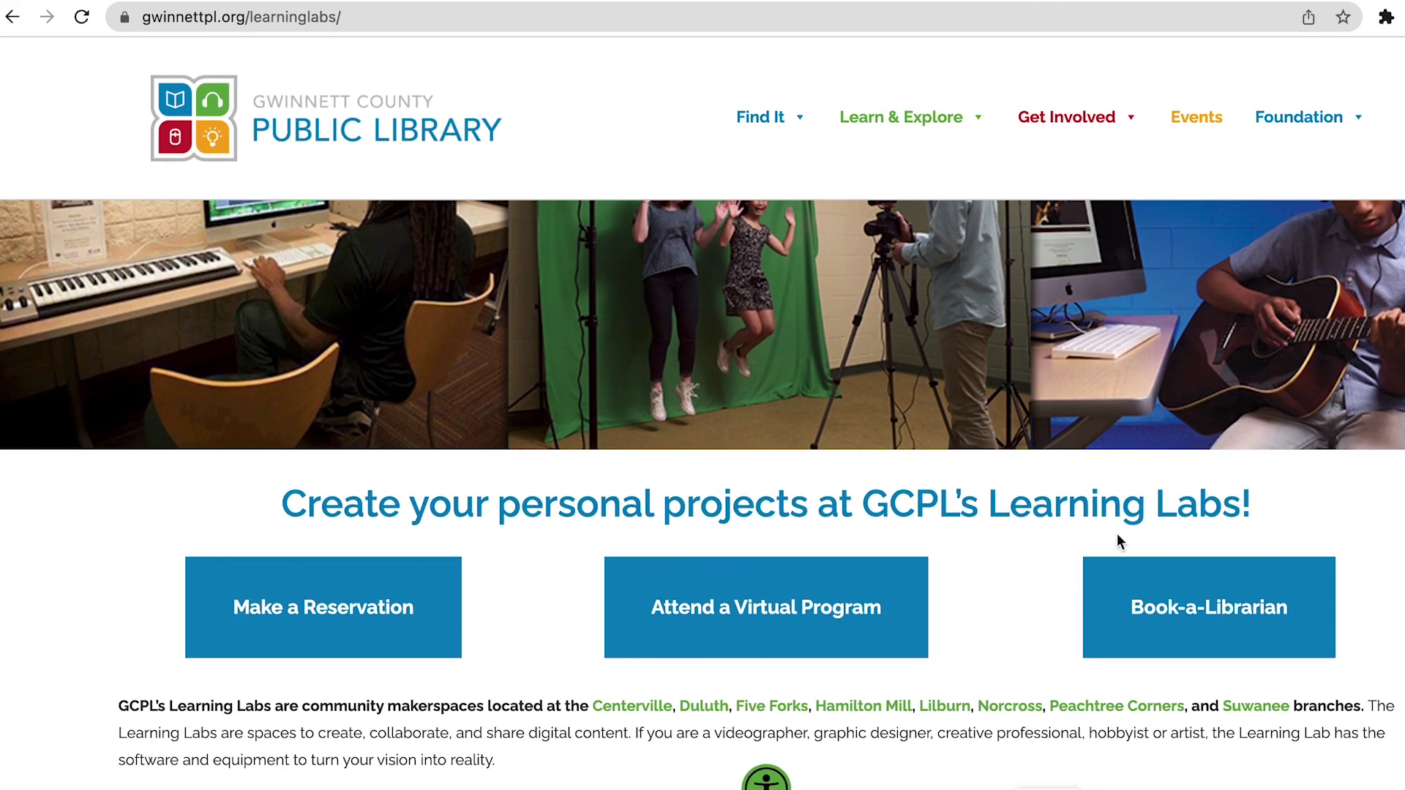
scroll(1117, 534, down, 2)
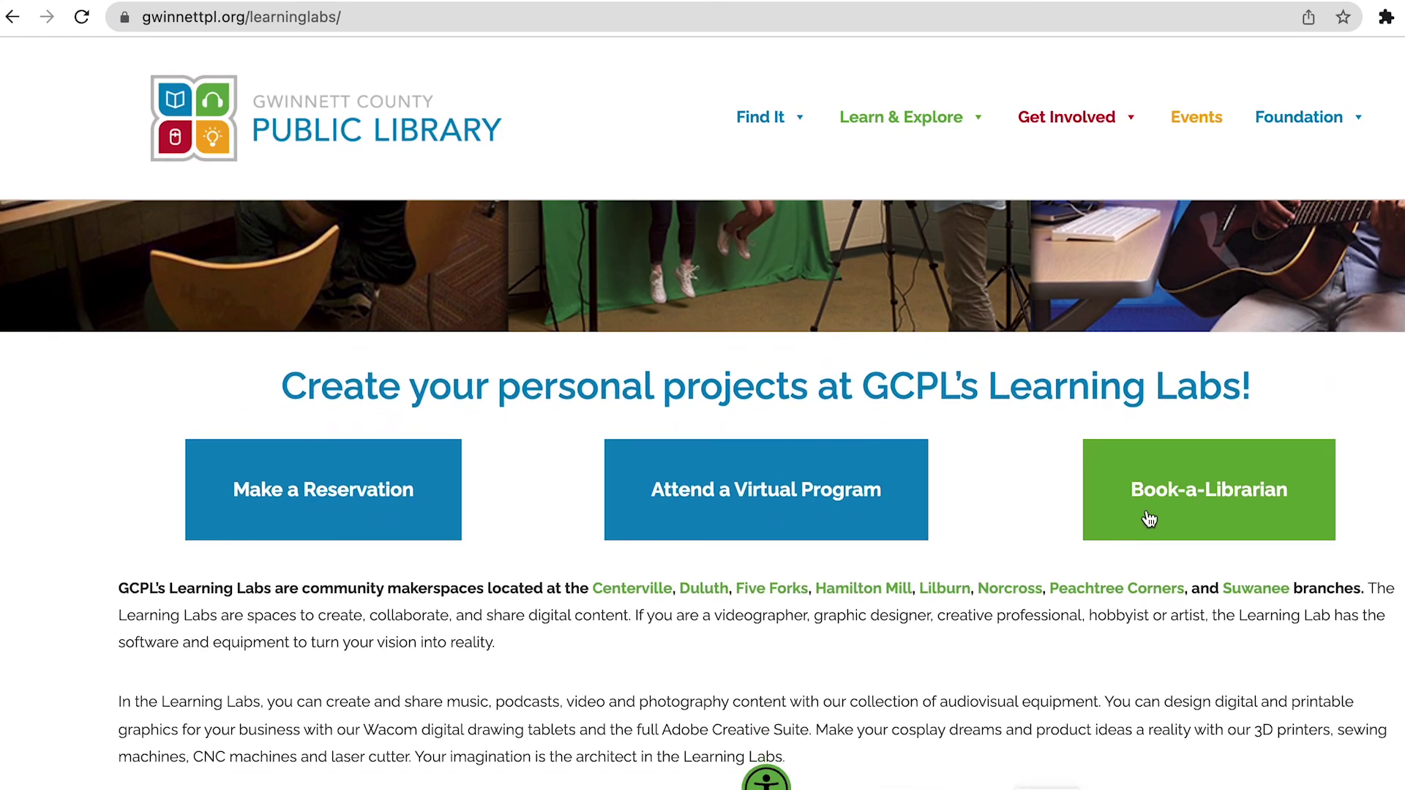
click(1149, 519)
scroll(1148, 519, down, 3)
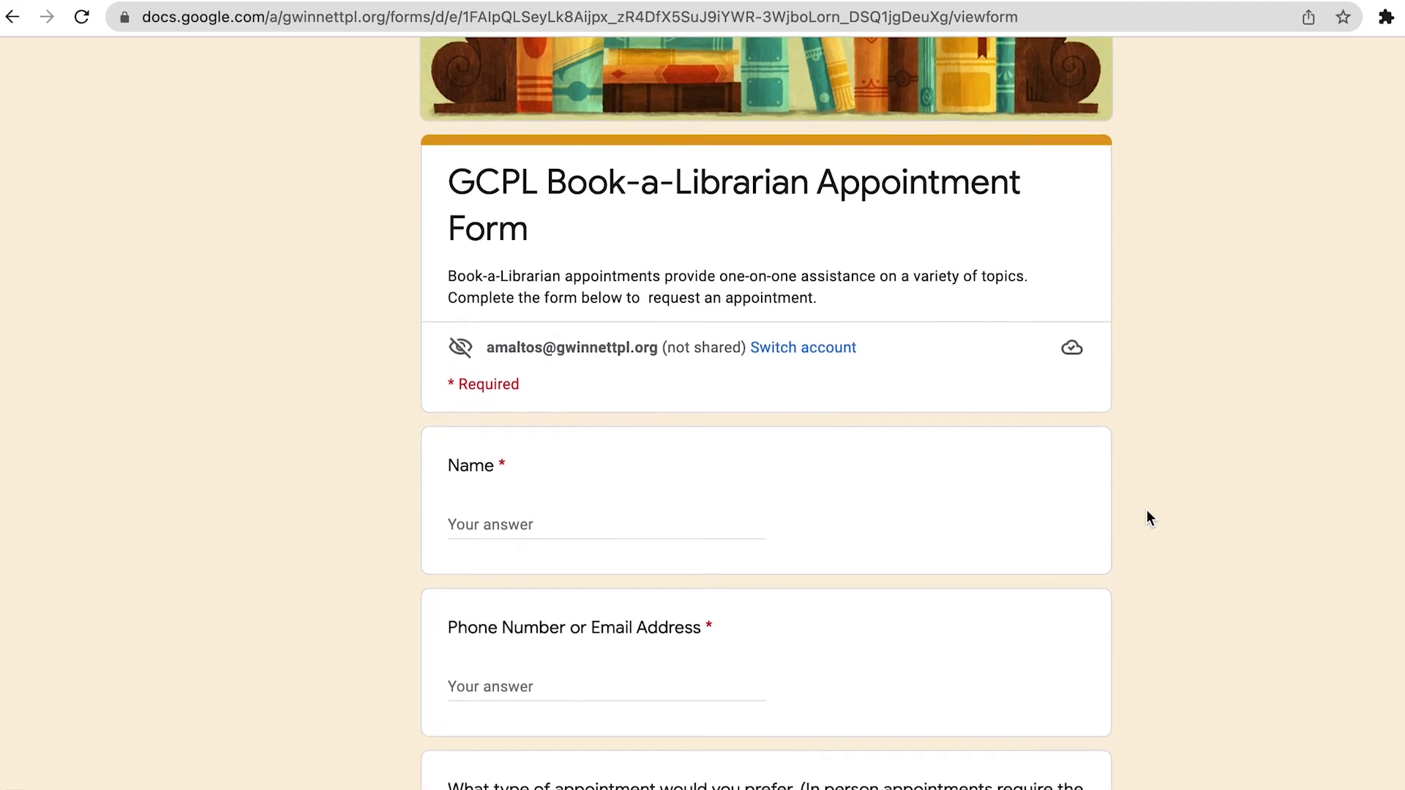
scroll(1147, 518, down, 3)
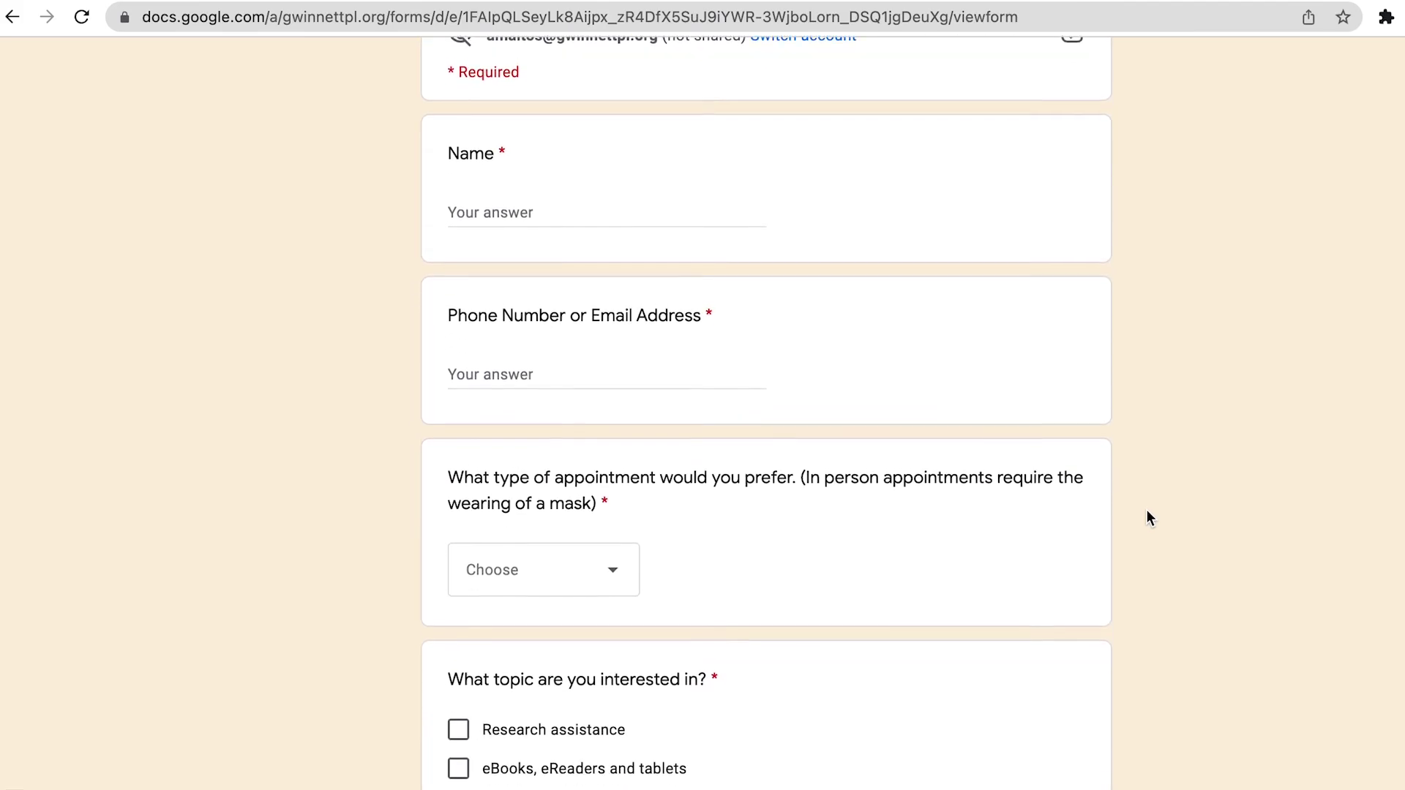